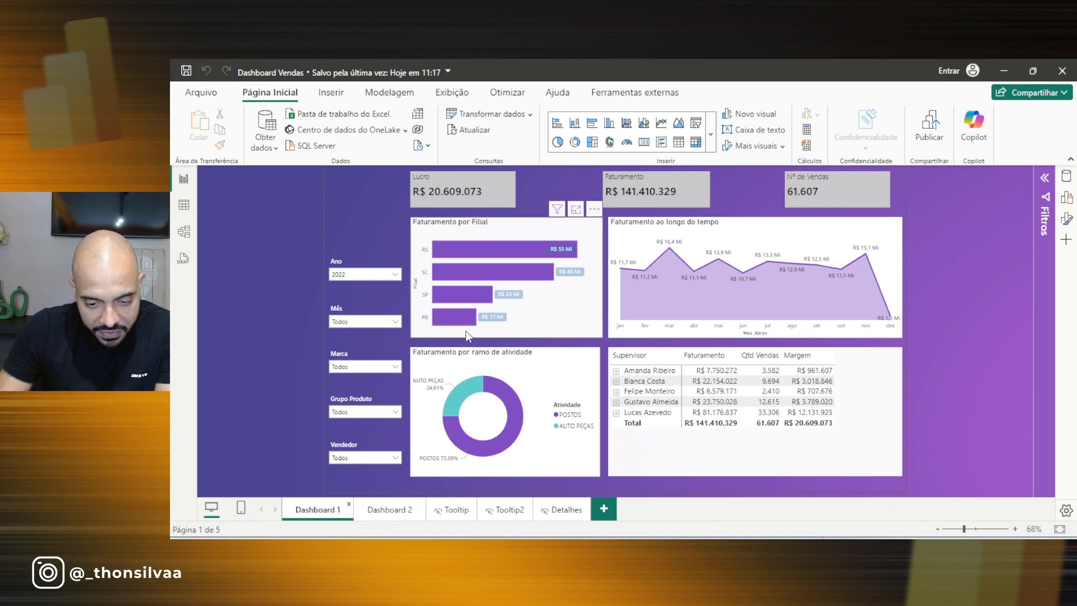
- Clear the red markup from Dashboard 1's KPI cards and open the Dashboard 2 page, magnified around its Faturamento card
click(388, 512)
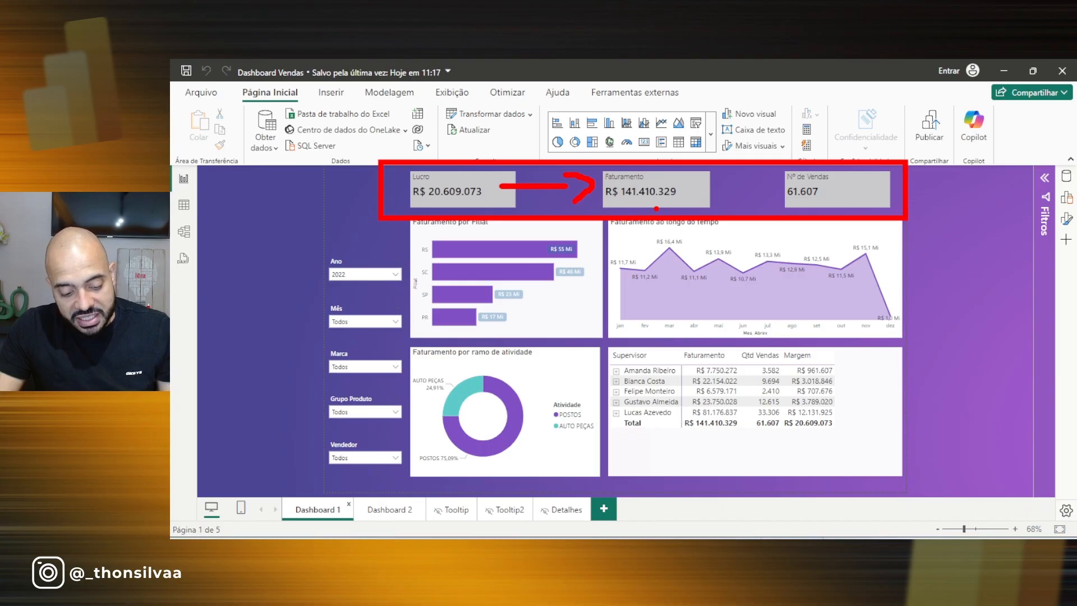
key(Escape)
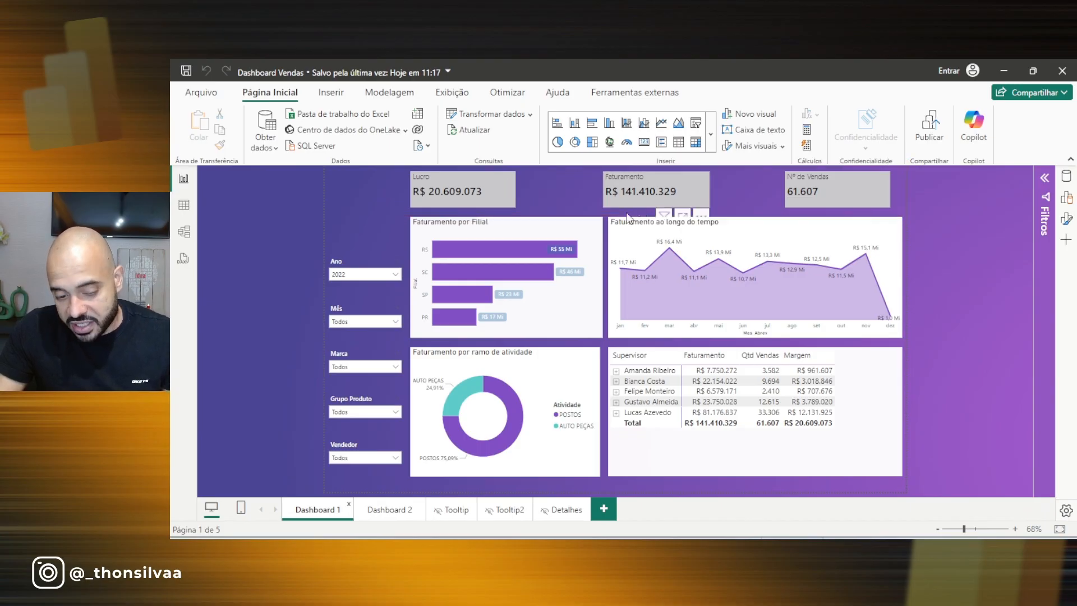
click(398, 512)
mouse_move(462, 335)
key(ctrl+4)
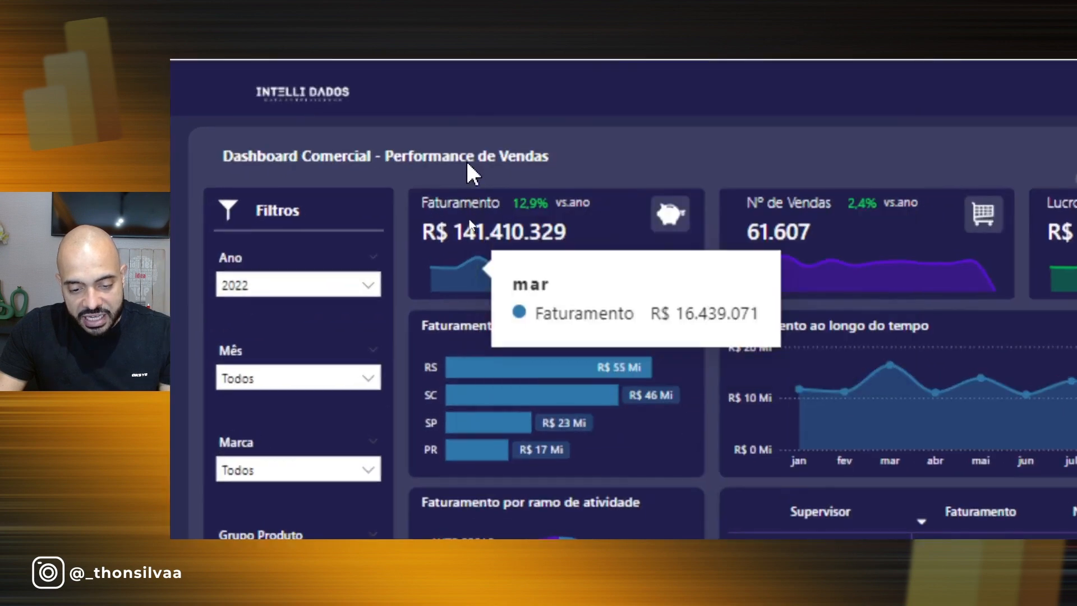
- Outline the Faturamento and Nº de Vendas figures in red, add arrows to Faturamento and the Ano filter, and clear the markup
key(ctrl+2)
drag(406, 180, 612, 258)
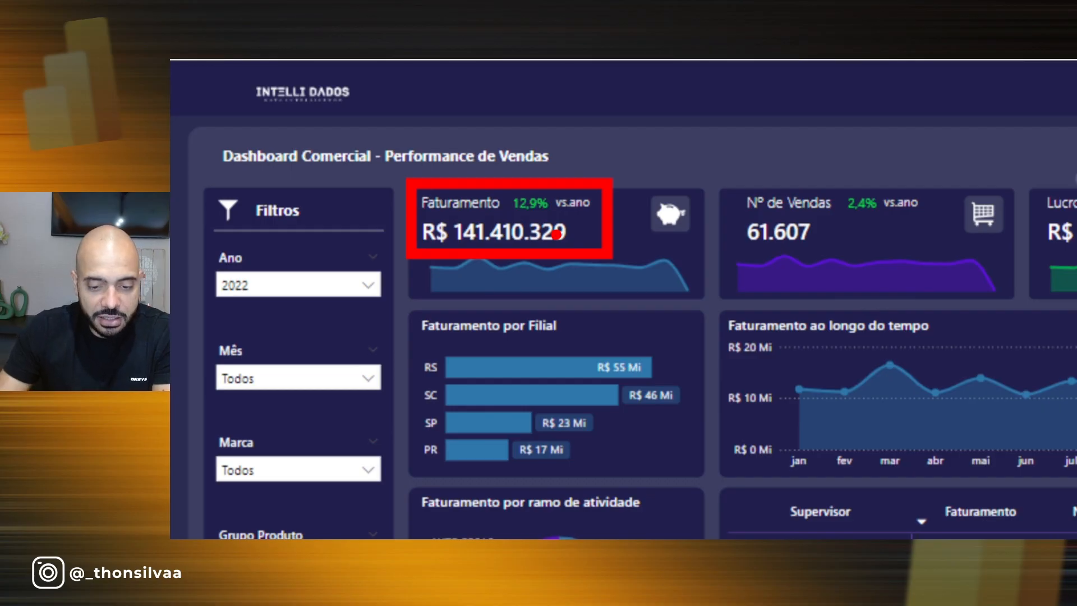
drag(636, 117, 583, 149)
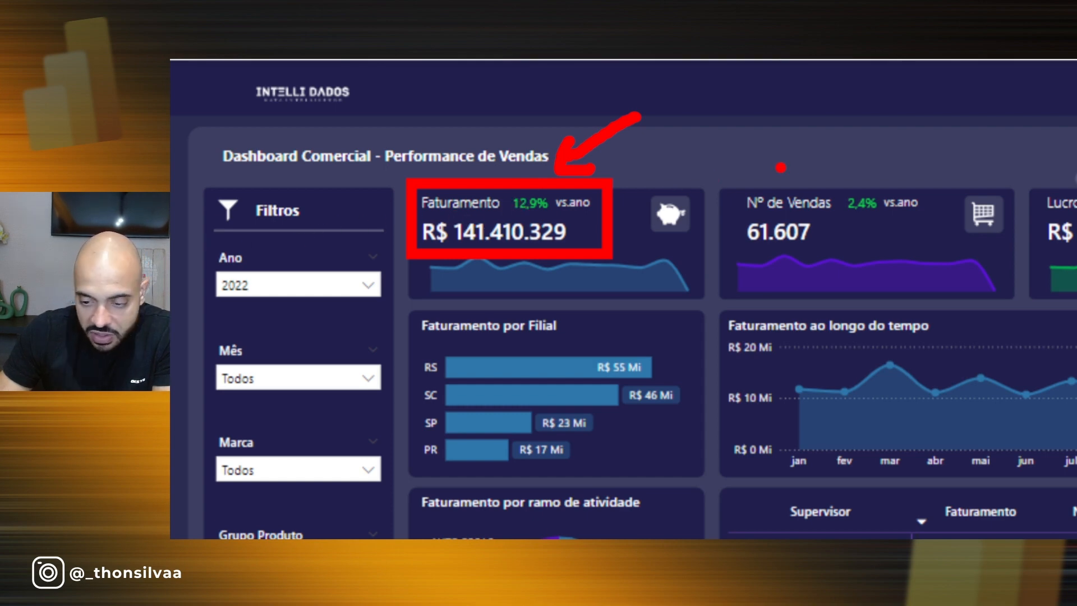
mouse_move(887, 170)
mouse_down()
mouse_move(950, 225)
mouse_move(887, 247)
mouse_move(757, 250)
mouse_move(721, 189)
mouse_up()
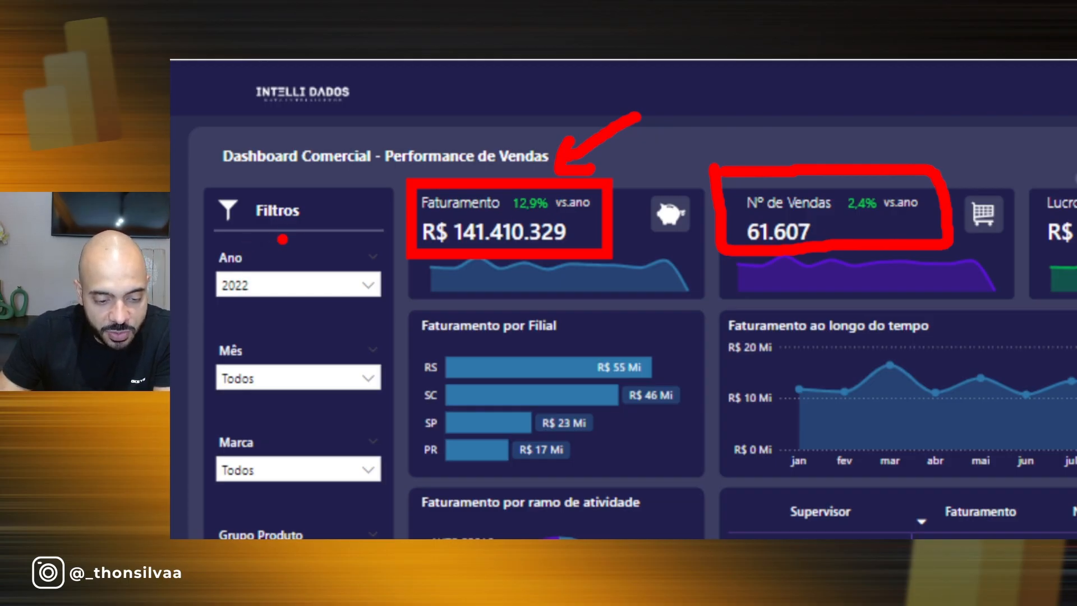
mouse_move(284, 240)
mouse_down()
mouse_move(252, 259)
mouse_move(278, 263)
mouse_up()
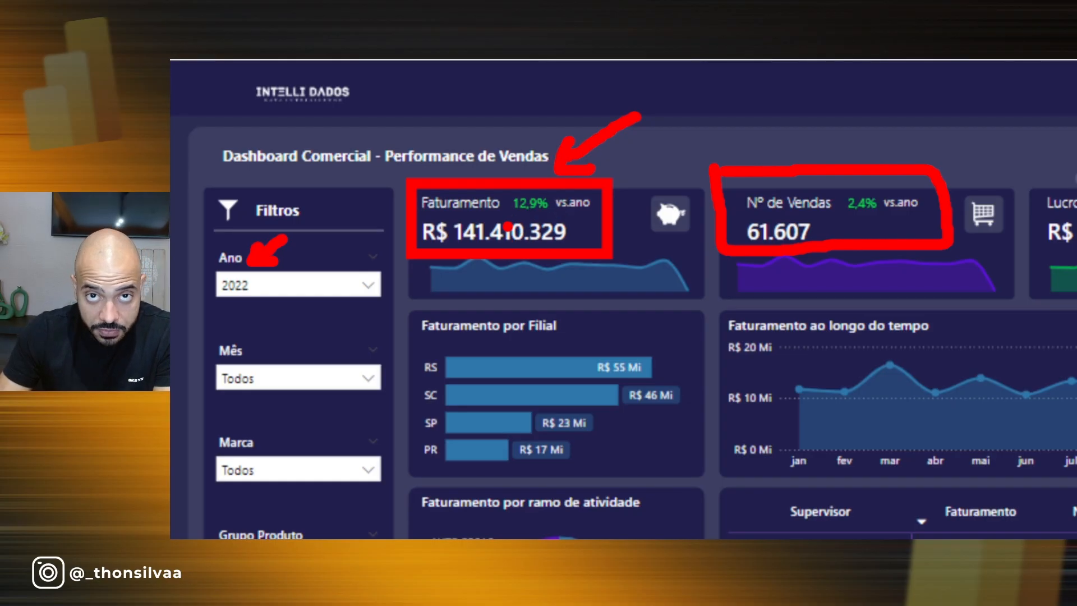
key(Escape)
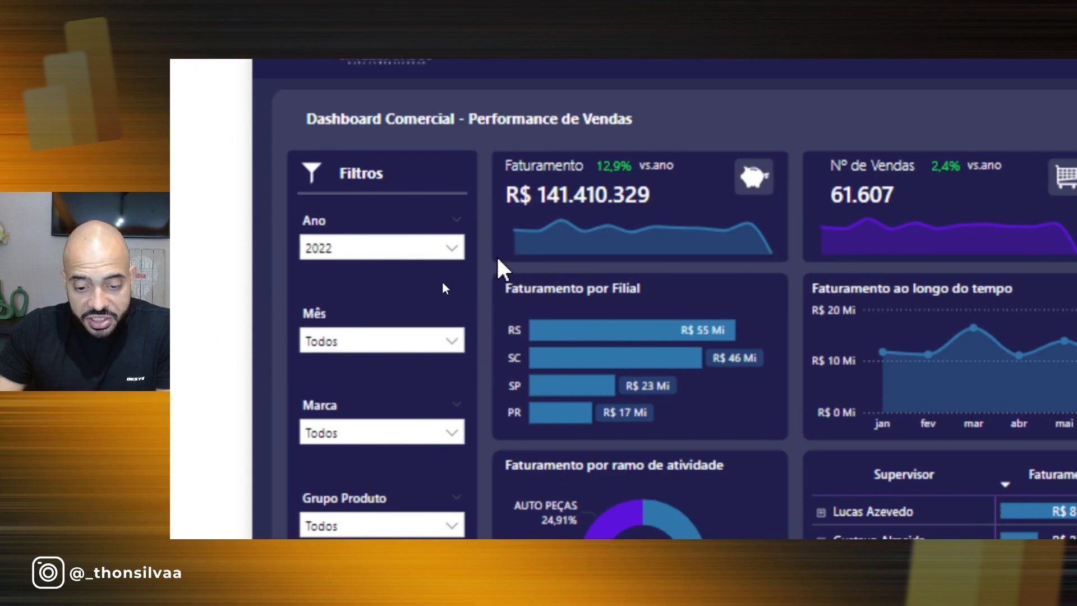
- Trace the Z-shaped reading path in red from Dashboard 2's title through the KPI cards to the supervisor table, and clear it
scroll(662, 138, up, 1)
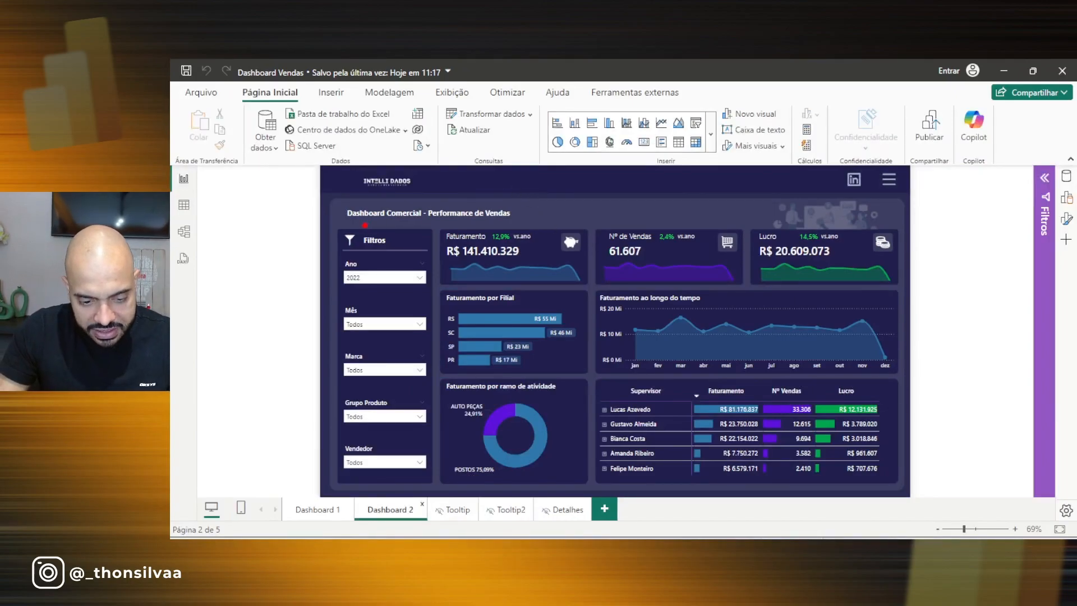
drag(380, 225, 575, 226)
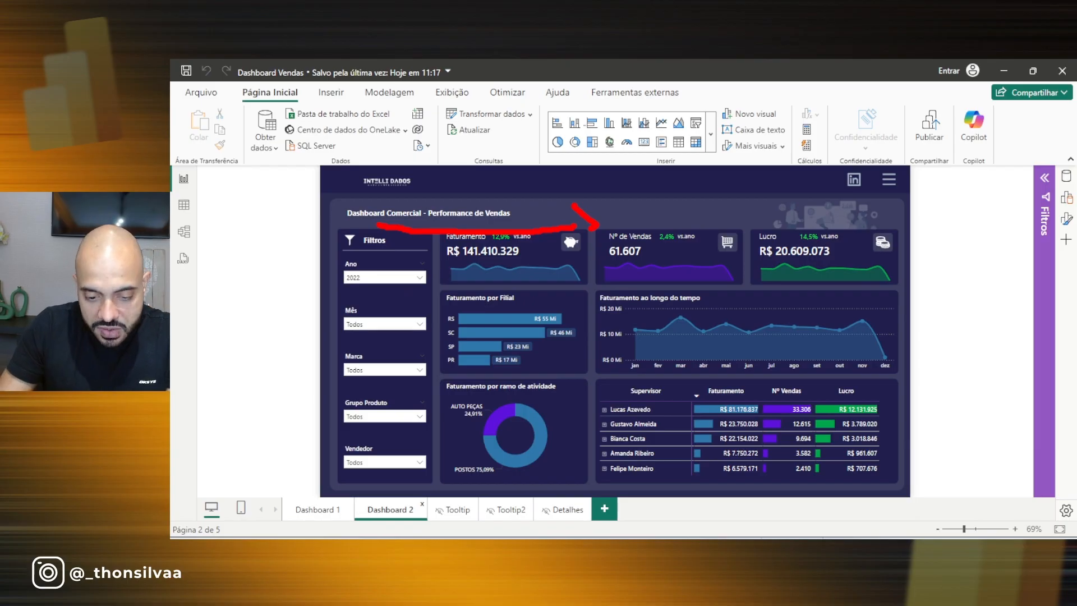
mouse_move(452, 244)
mouse_down()
mouse_move(870, 253)
mouse_move(578, 351)
mouse_move(446, 421)
mouse_move(794, 481)
mouse_up()
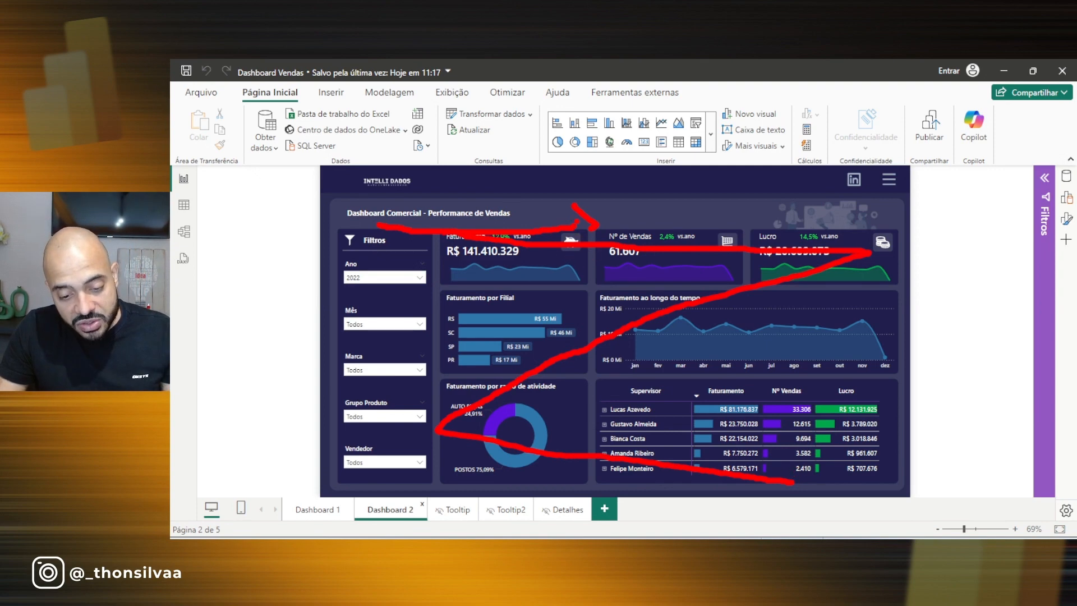
key(Escape)
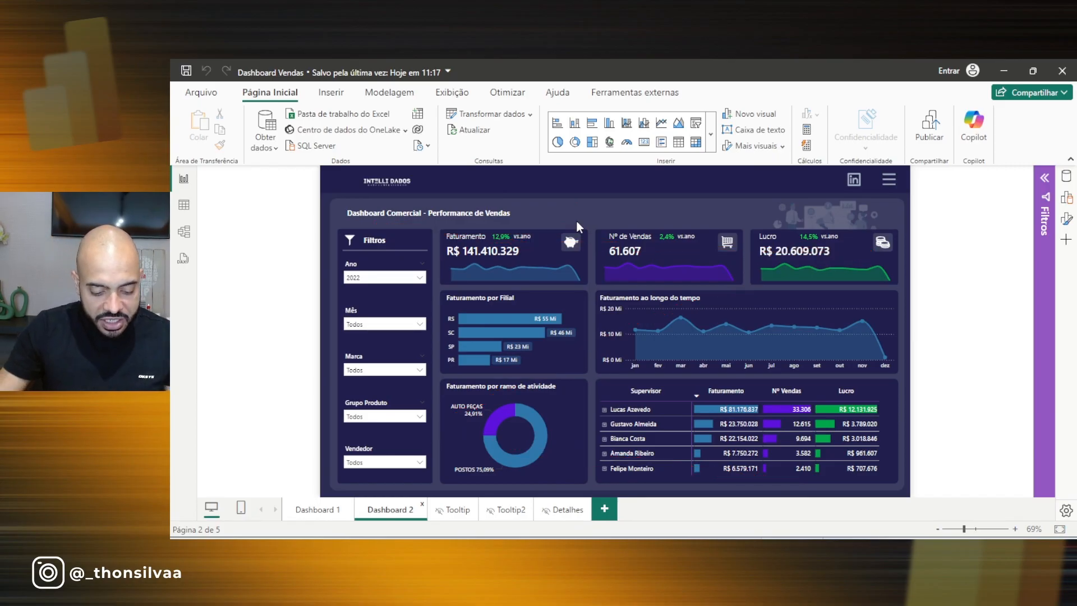
- Box the three KPI cards in red, outline the supervisor table freehand, and clear the markup
key(ctrl+2)
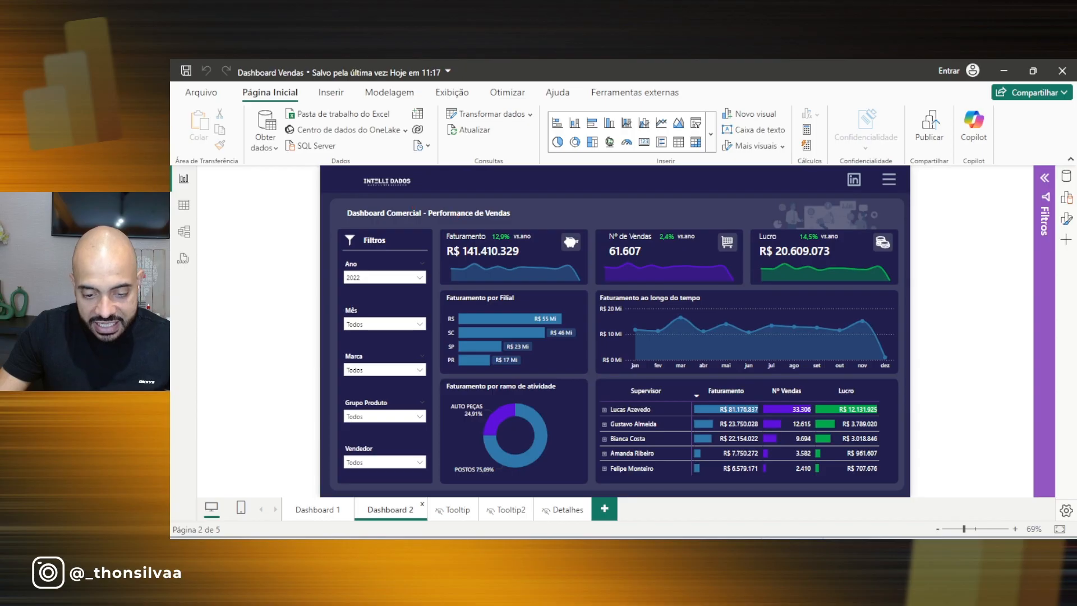
mouse_move(411, 207)
mouse_down()
mouse_move(486, 276)
mouse_move(574, 290)
mouse_move(909, 298)
mouse_up()
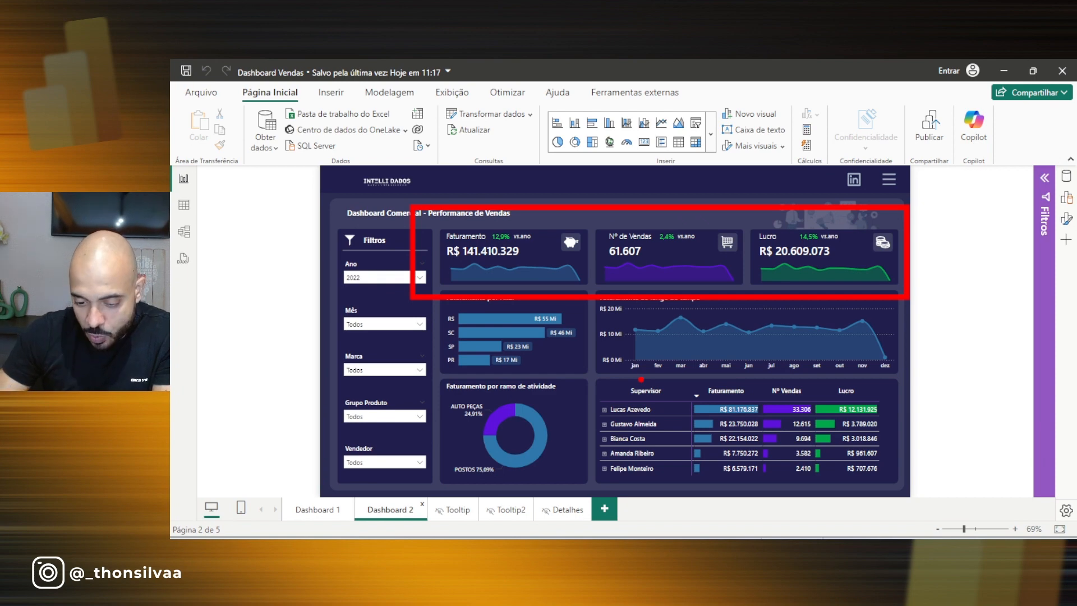
mouse_move(609, 380)
mouse_down()
mouse_move(845, 364)
mouse_move(909, 412)
mouse_move(879, 491)
mouse_move(660, 492)
mouse_move(579, 471)
mouse_move(579, 382)
mouse_move(600, 371)
mouse_up()
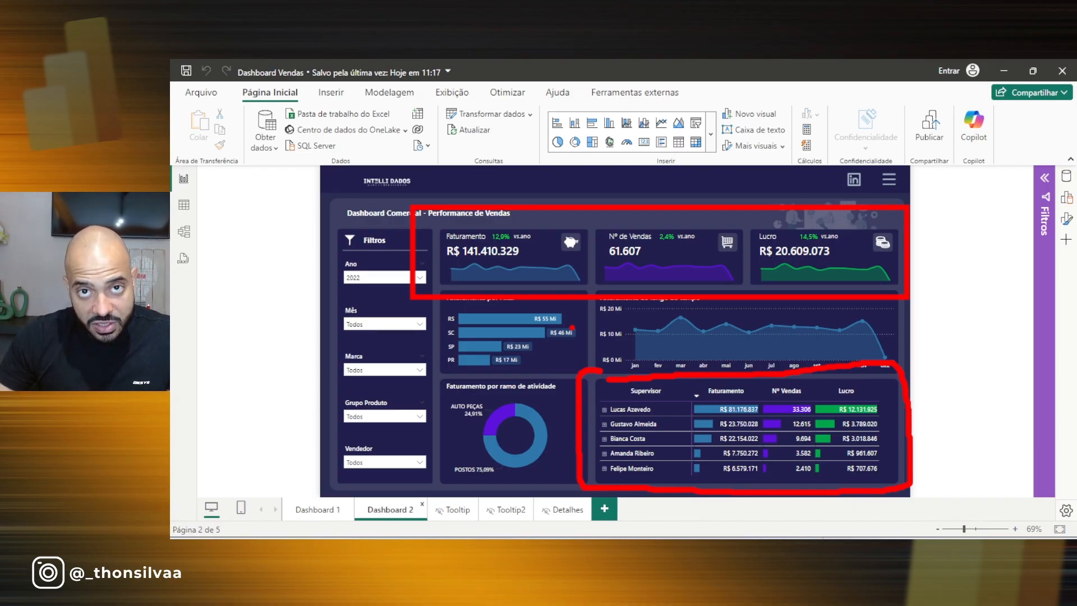
key(Escape)
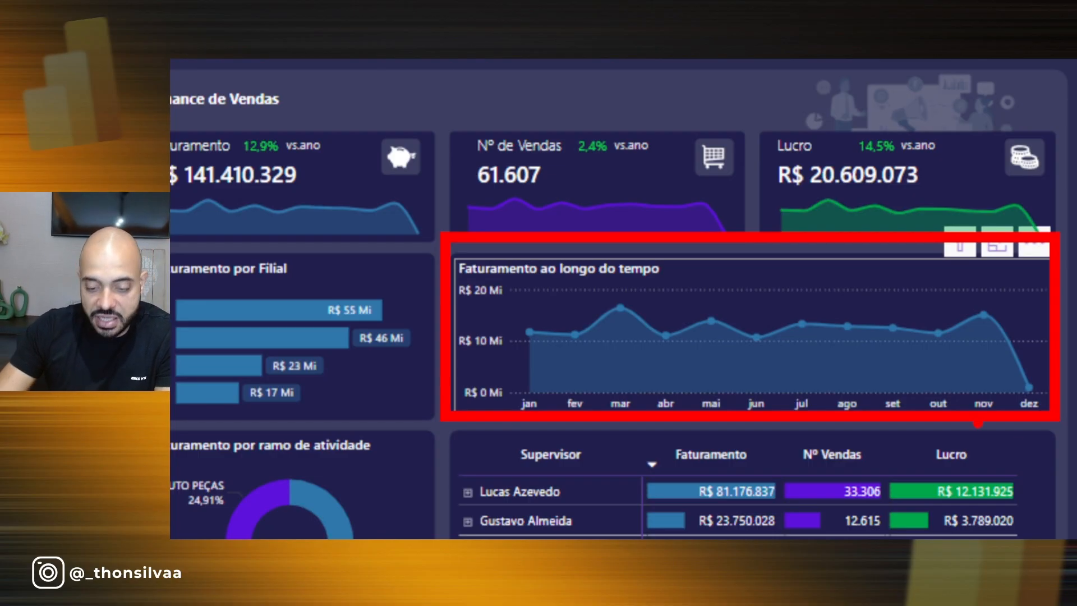
- Trace the Faturamento ao longo do tempo trend, and box Faturamento por Filial with an arrow towards the ramo de atividade chart
mouse_move(531, 316)
mouse_down()
mouse_move(637, 286)
mouse_move(740, 307)
mouse_up()
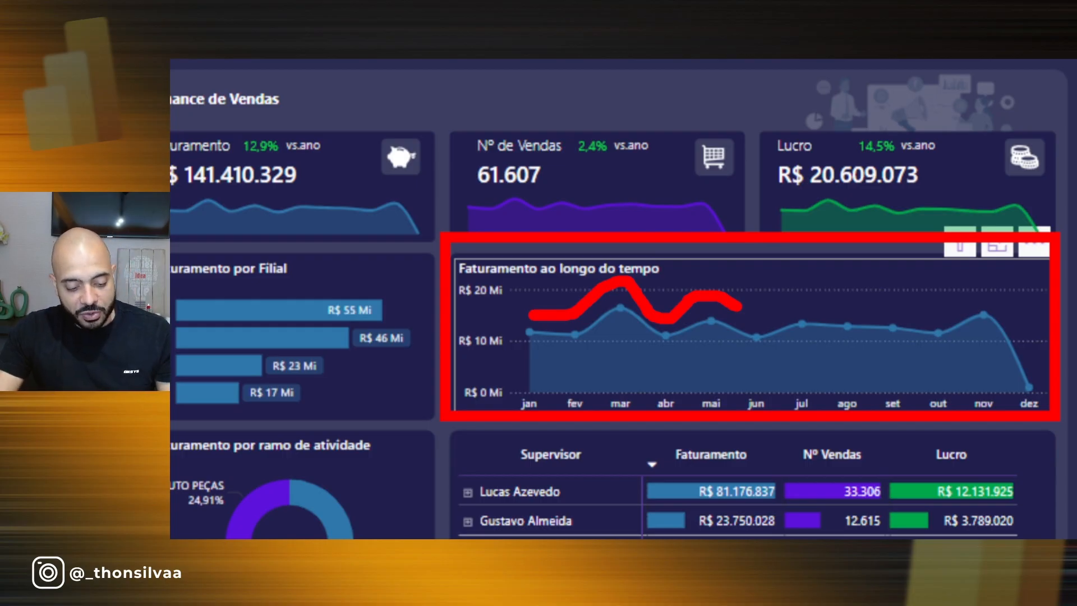
key(Escape)
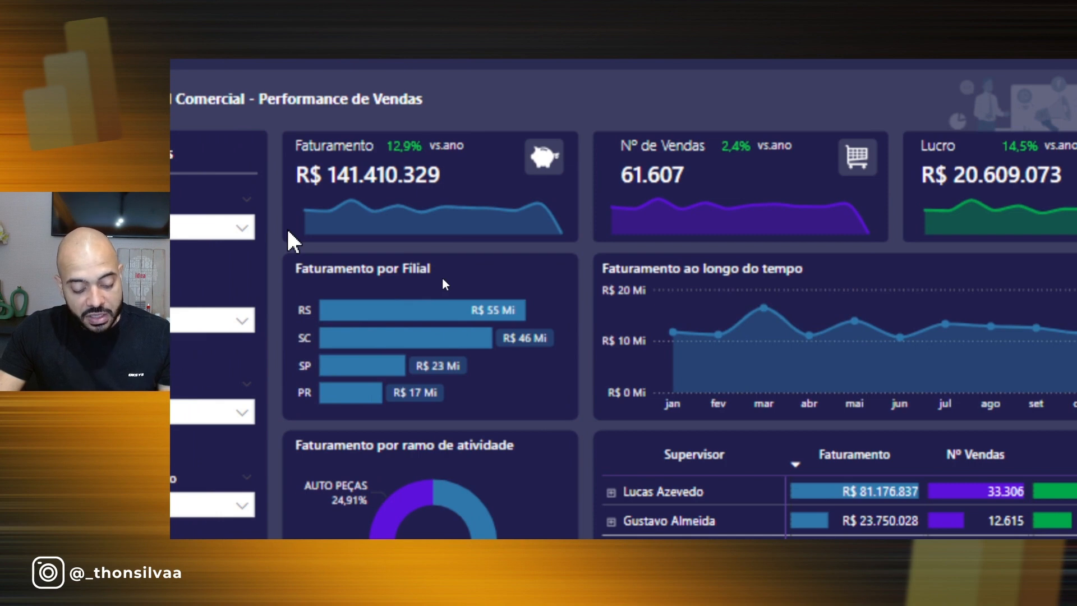
key(ctrl+2)
mouse_move(287, 243)
mouse_down()
mouse_move(408, 361)
mouse_move(568, 415)
mouse_move(575, 428)
mouse_up()
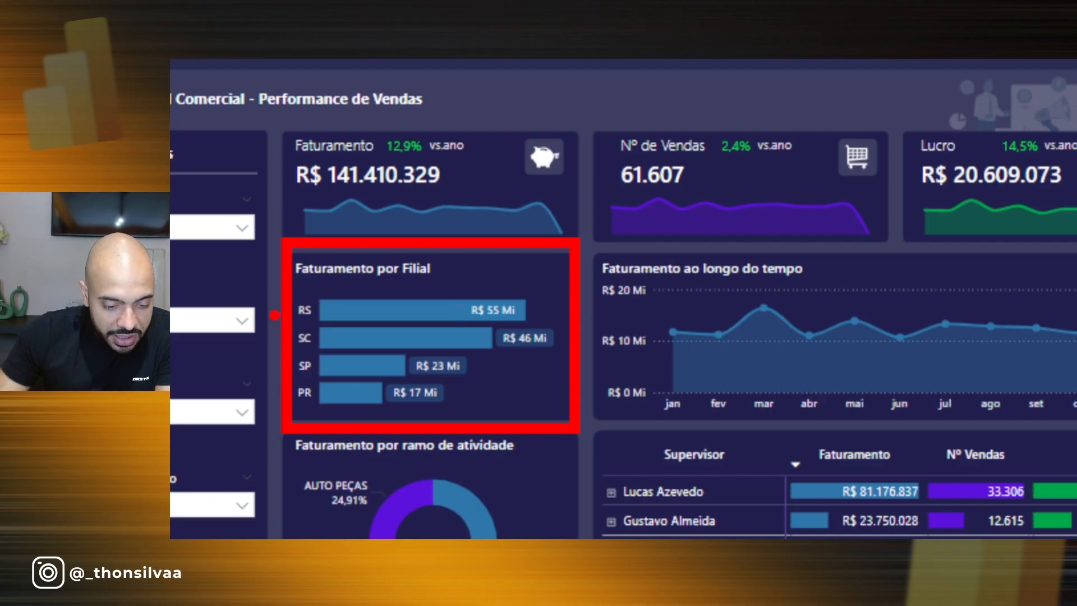
mouse_move(277, 314)
mouse_down()
mouse_move(230, 381)
mouse_move(264, 471)
mouse_move(284, 478)
mouse_move(265, 482)
mouse_up()
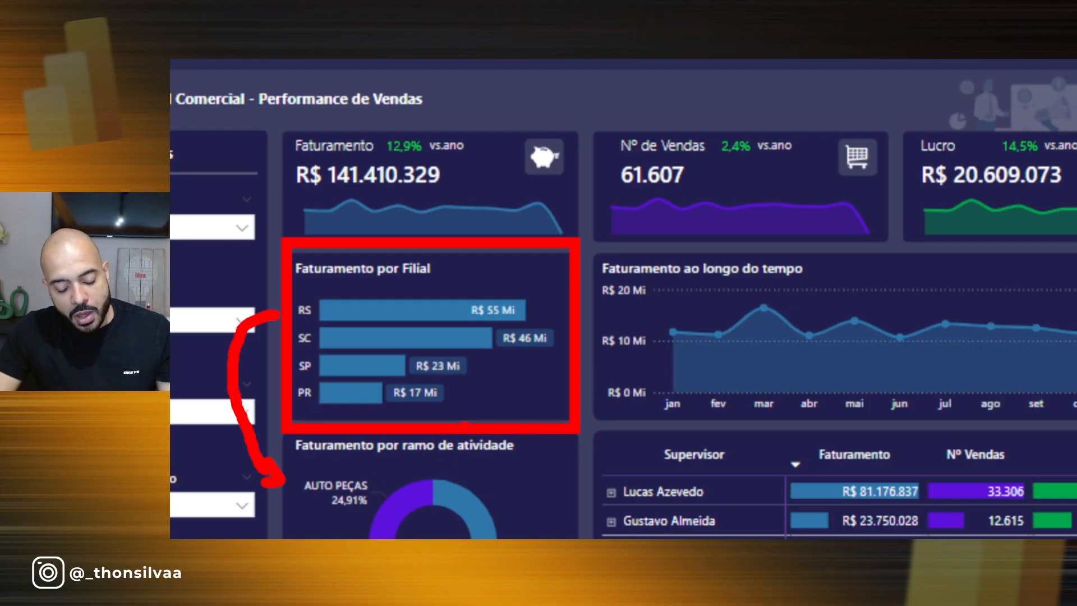
key(Escape)
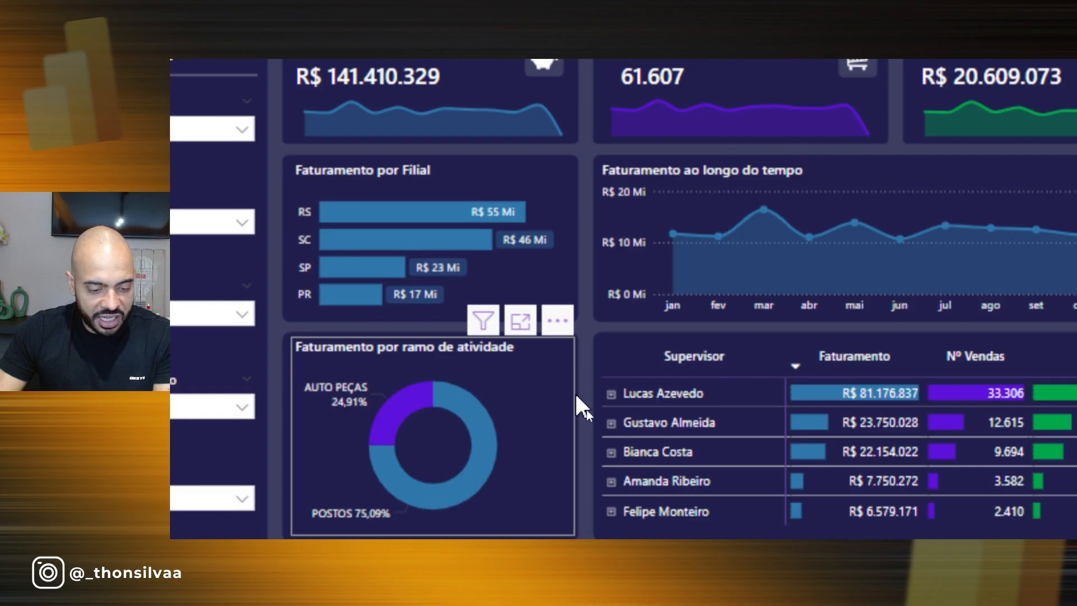
- Draw a red arrow to the Faturamento por ramo de atividade chart, add a short mark beside Faturamento por Filial, and clear both
mouse_move(632, 279)
mouse_down()
mouse_move(537, 357)
mouse_move(532, 349)
mouse_move(541, 376)
mouse_up()
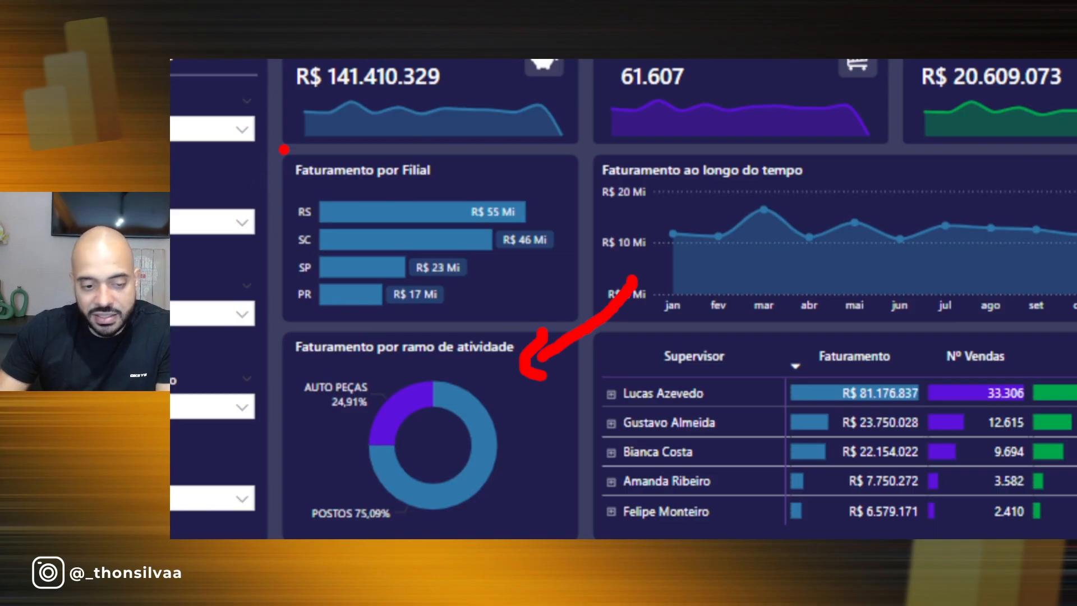
drag(286, 148, 254, 149)
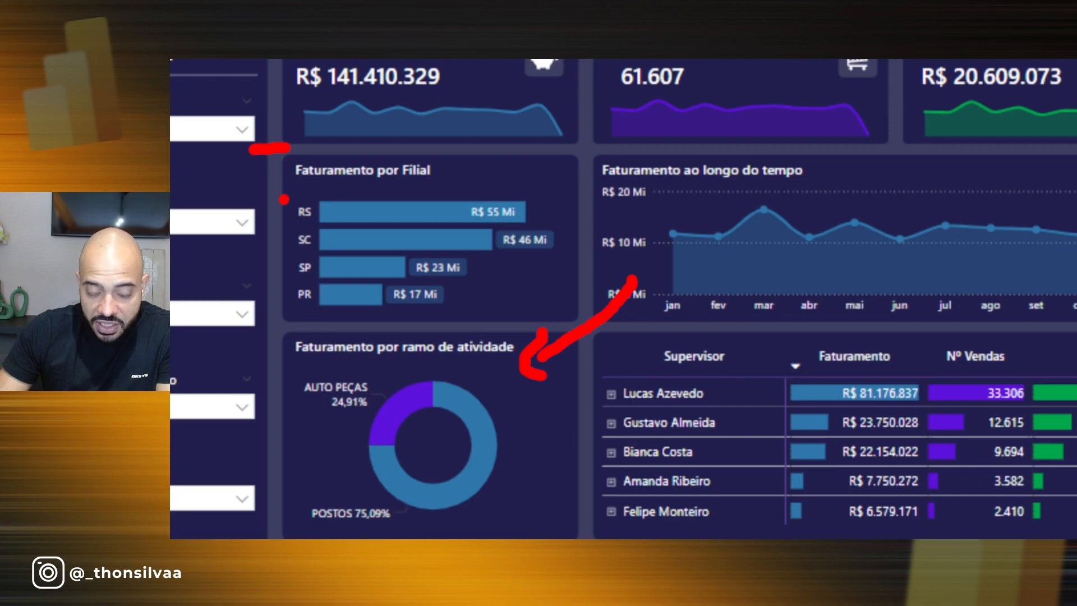
key(Escape)
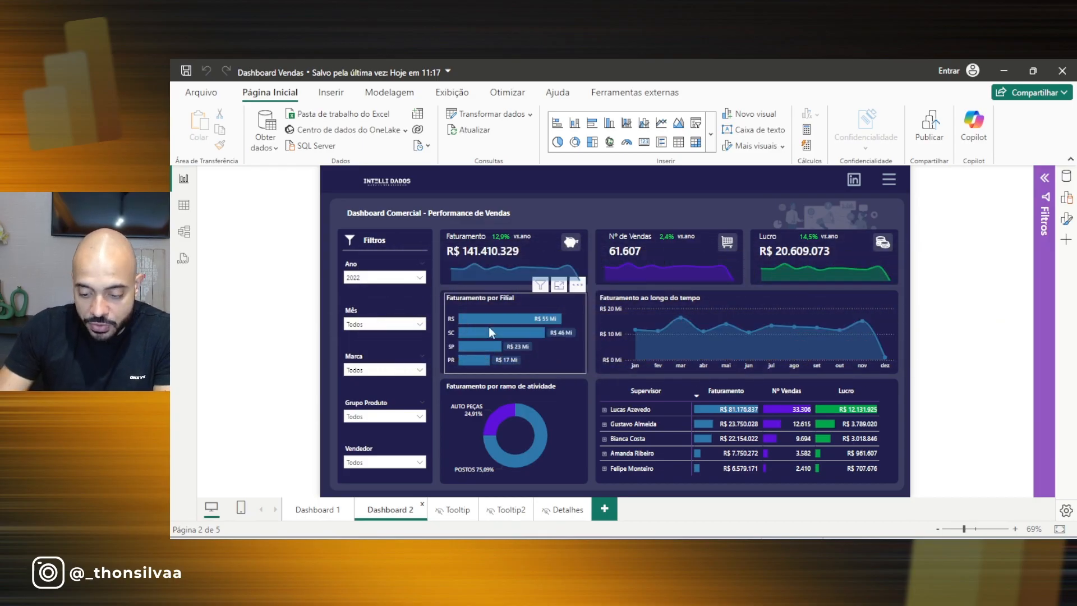
- Switch to the "Choose your chart" reference in Edge, box the categories icon in red, and clear the box
mouse_move(776, 551)
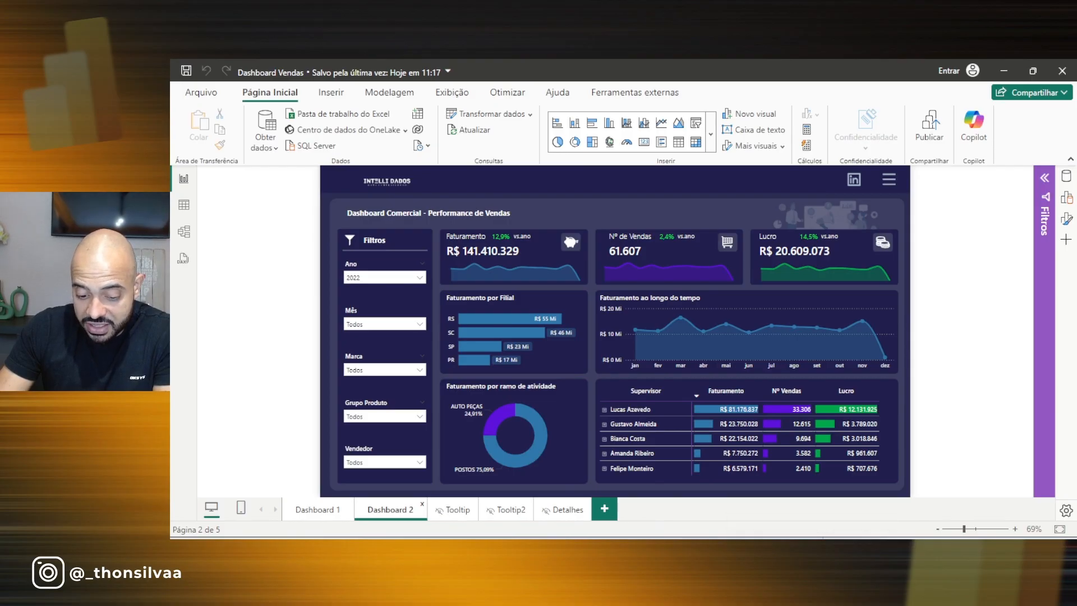
click(535, 550)
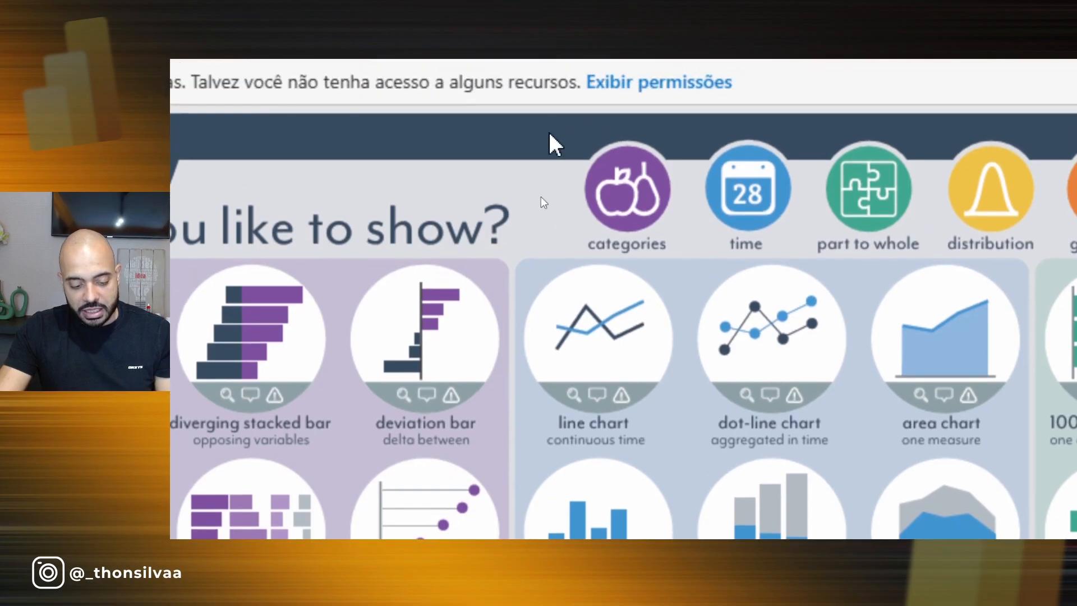
drag(562, 136, 684, 275)
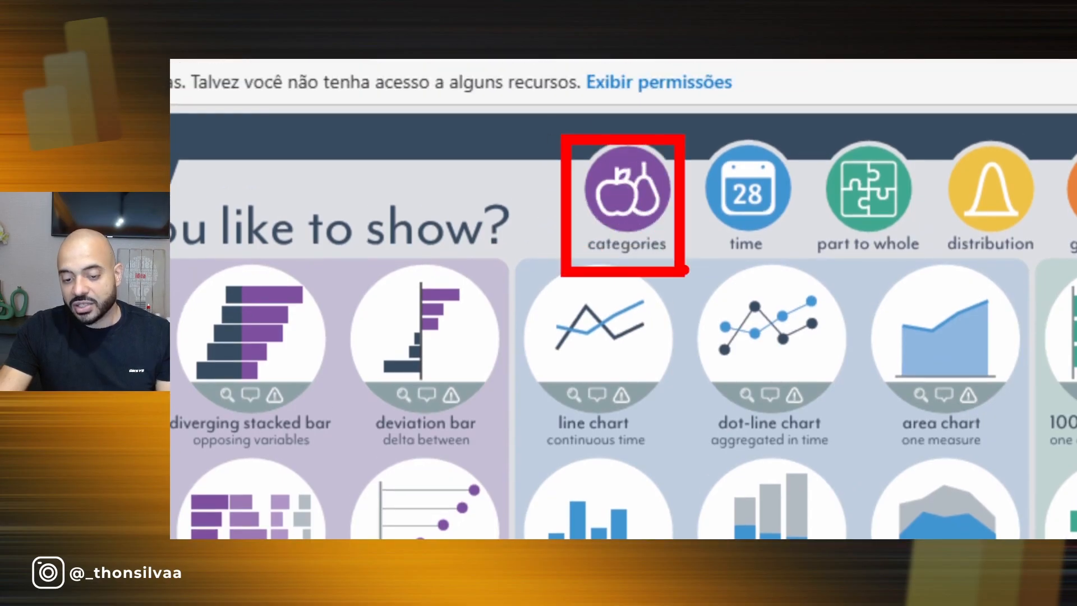
key(Escape)
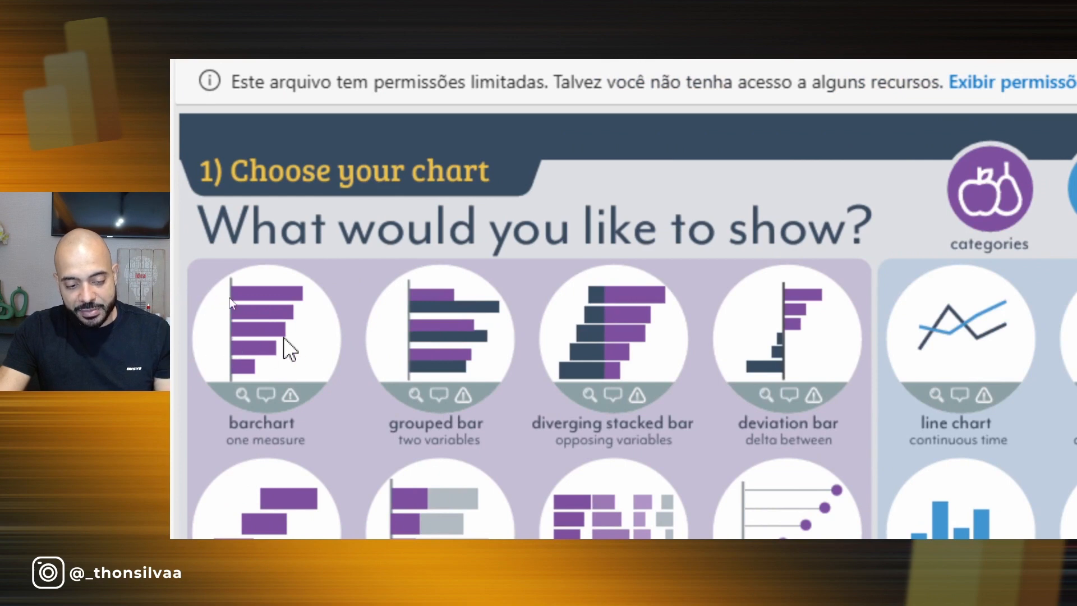
- Draw a red box around the barchart example in the reference sheet, and exit the drawing mode
click(270, 339)
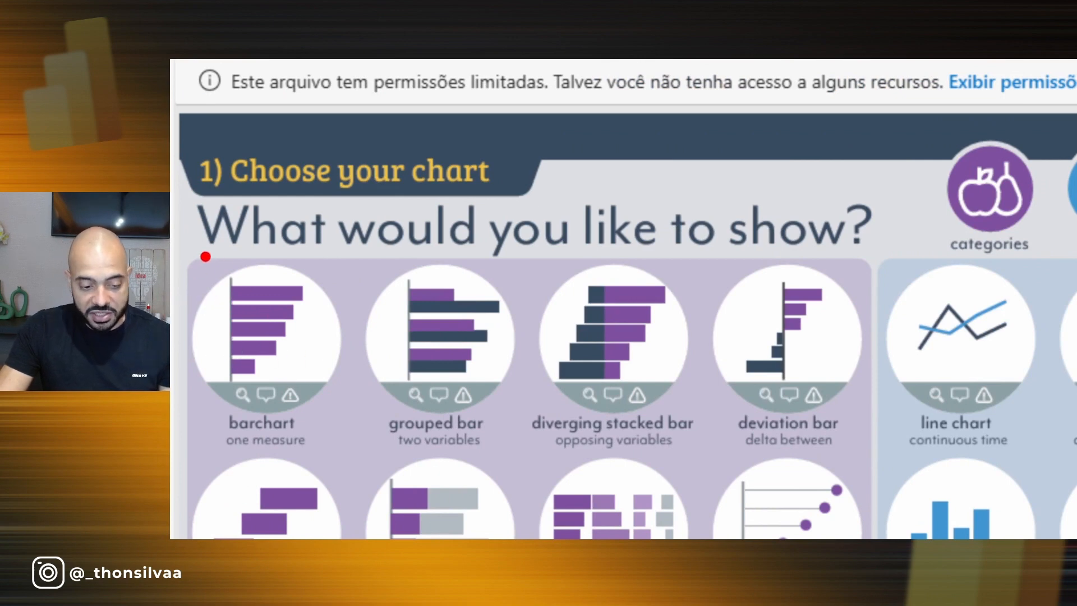
mouse_move(194, 252)
mouse_down()
mouse_move(309, 379)
mouse_move(345, 464)
mouse_up()
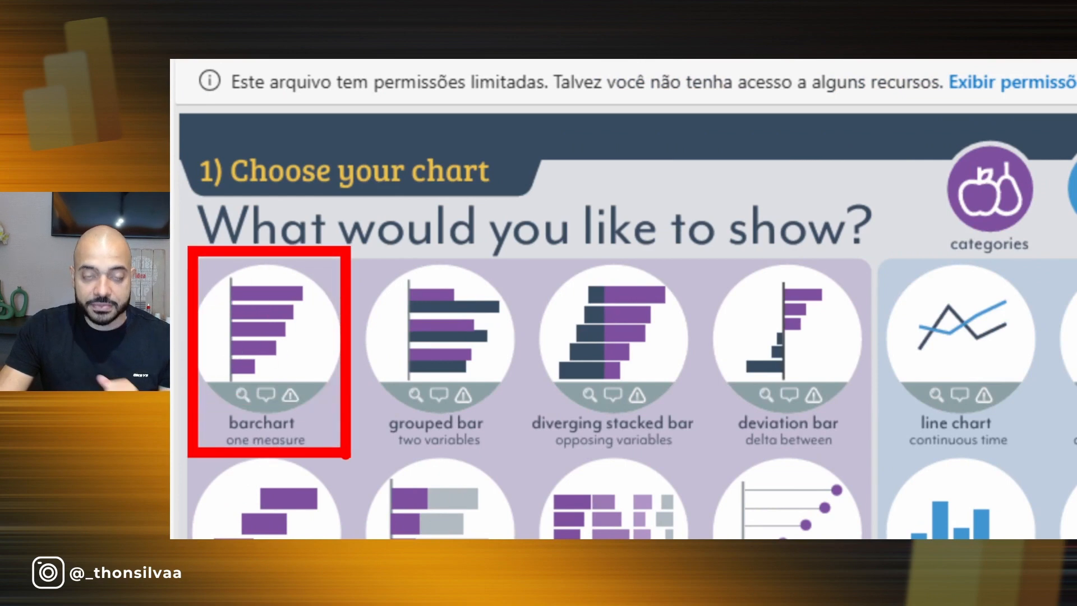
right_click(344, 464)
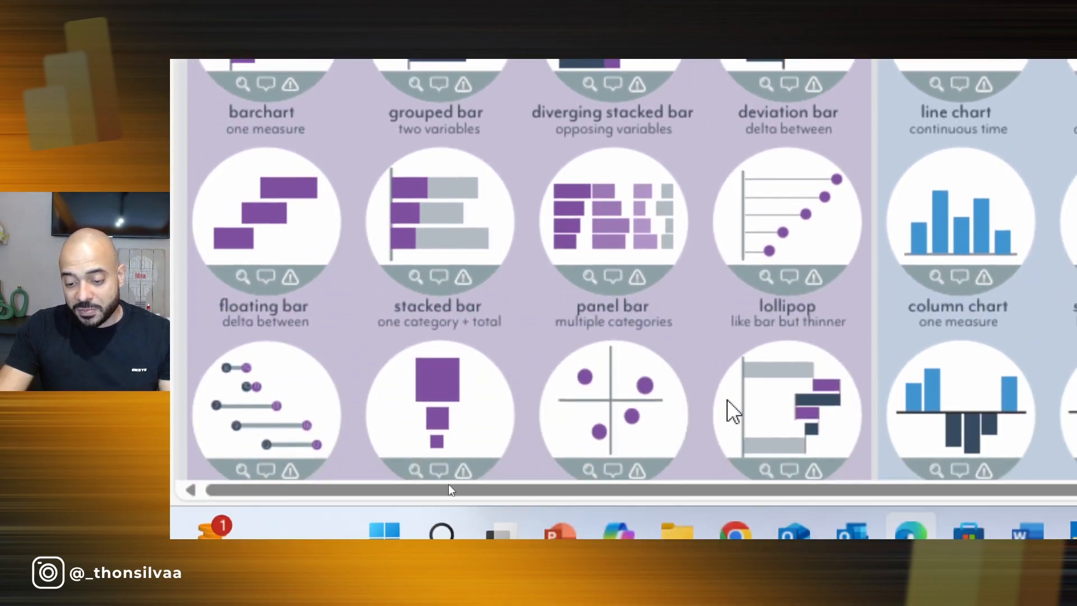
- Find the gauge among the category charts, underline its "not recommended" label in red, and clear the underline
scroll(746, 230, down, 3)
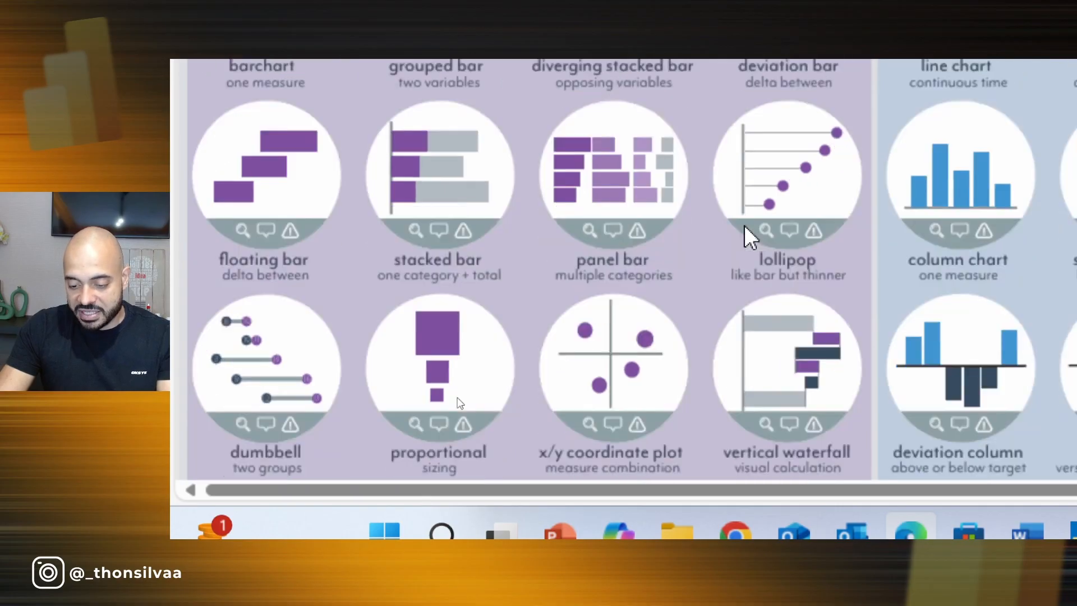
scroll(745, 226, down, 5)
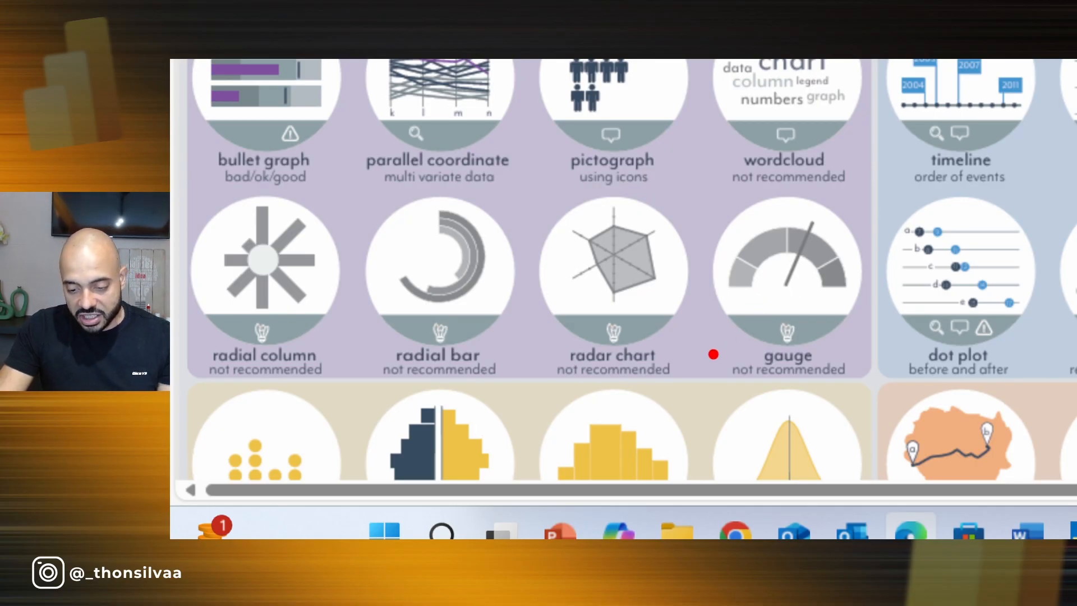
drag(718, 386, 858, 389)
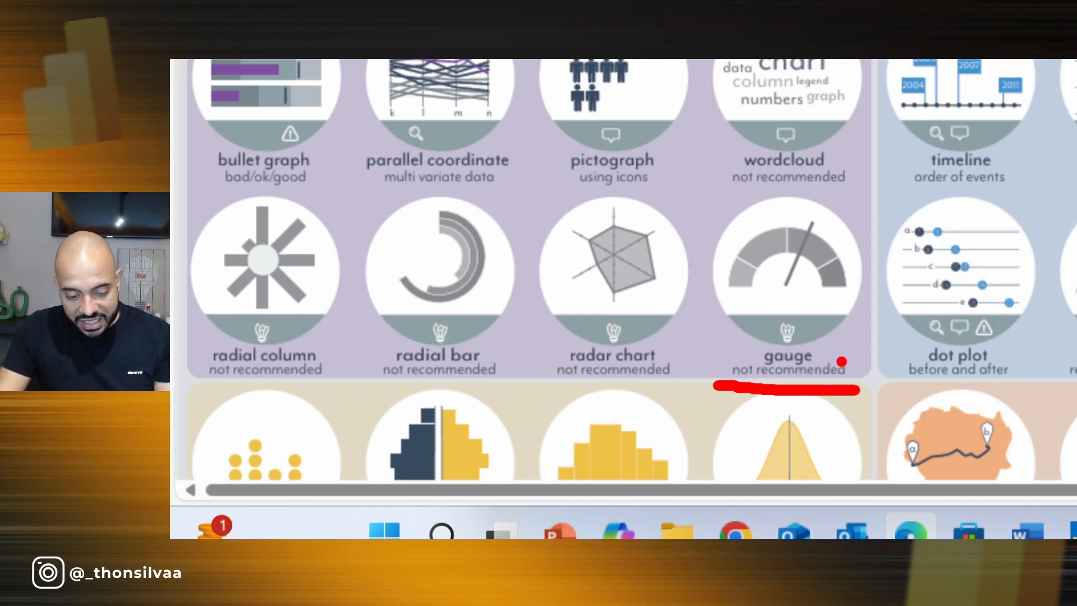
key(Escape)
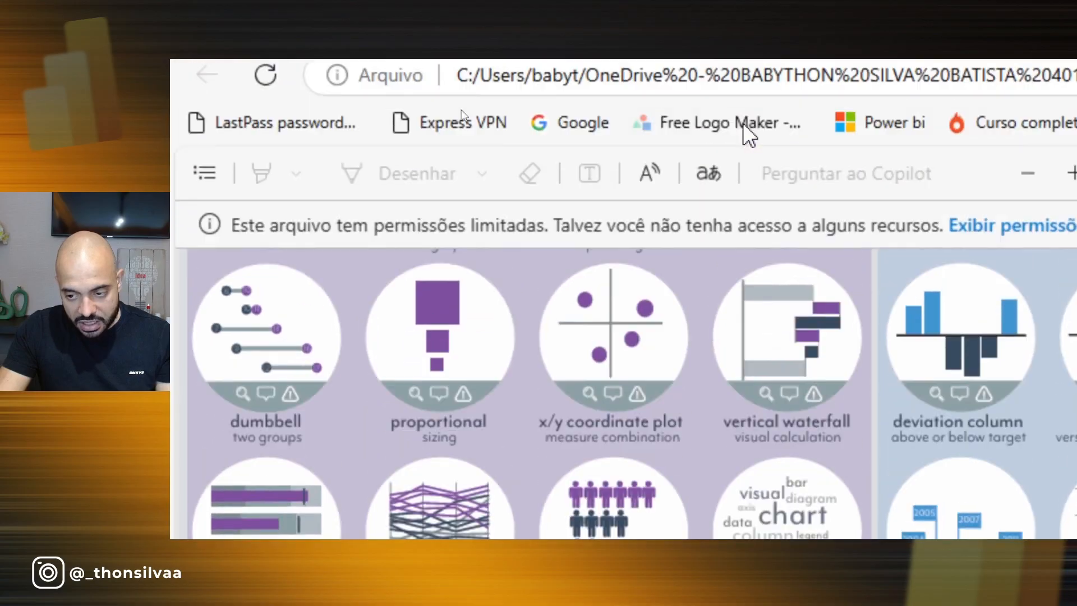
- Return to the upper part of the chart guide, and display the Dashboard 2 page in Power BI
key(ctrl+4)
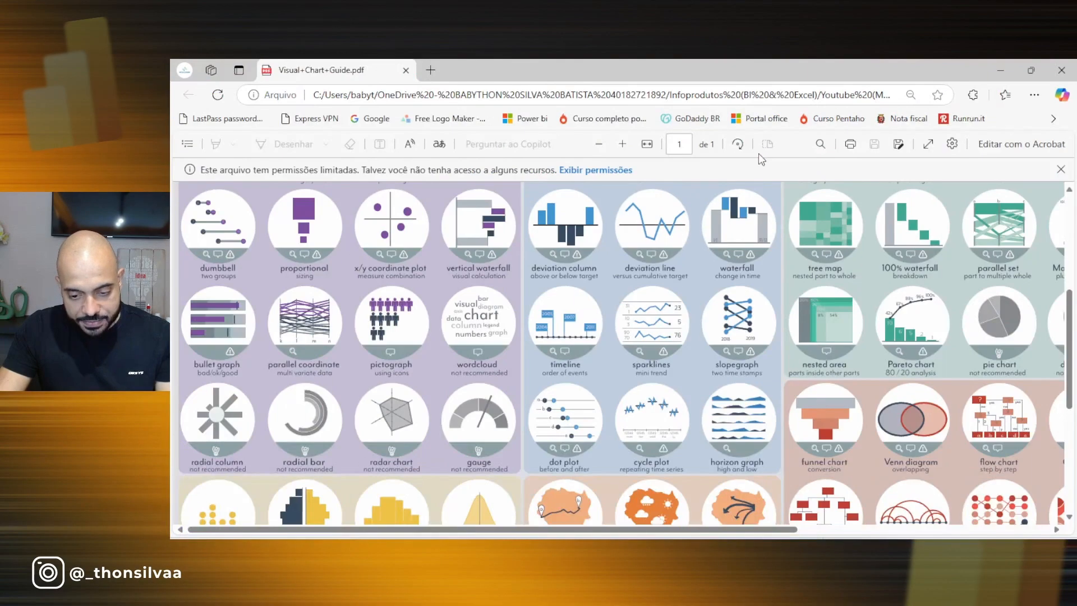
scroll(710, 280, up, 5)
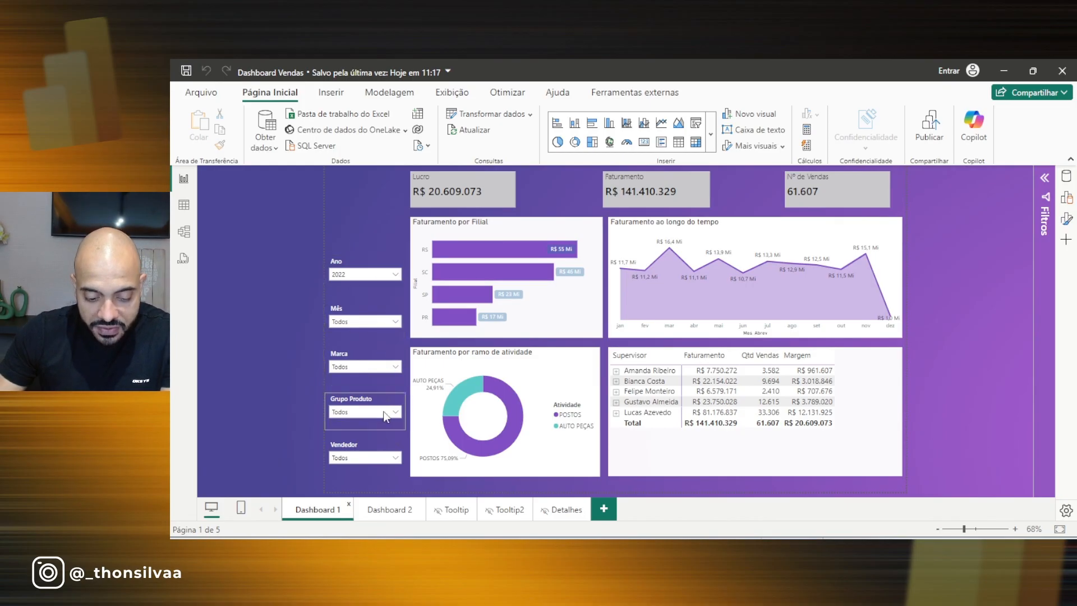
click(396, 514)
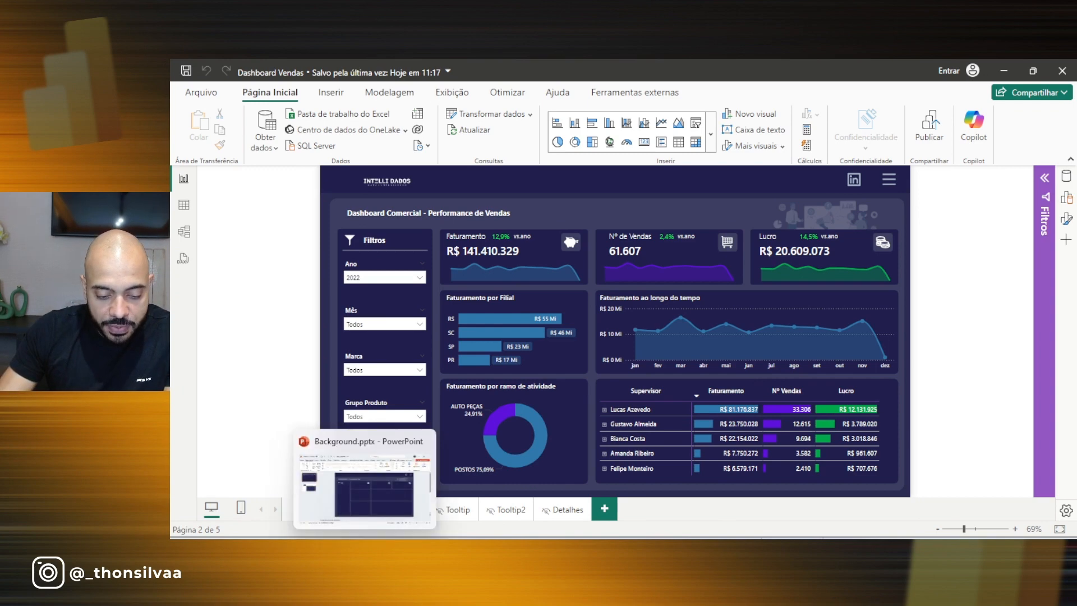
- Open slide 2 of Background.pptx in PowerPoint, and reposition and slightly enlarge the Contoso Ticket Volume Dashboard screenshot
click(365, 547)
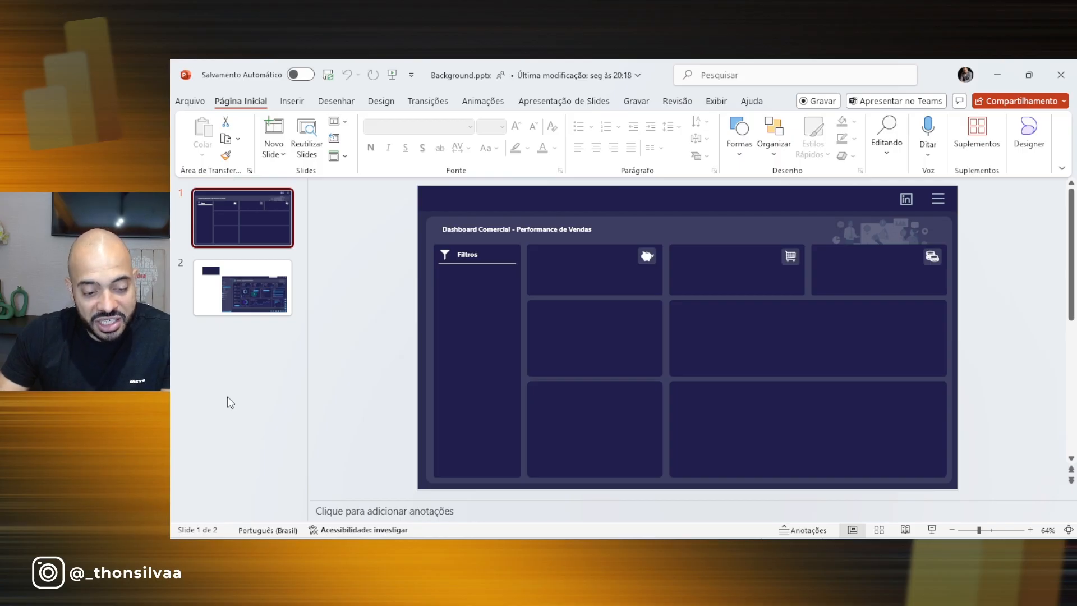
click(253, 301)
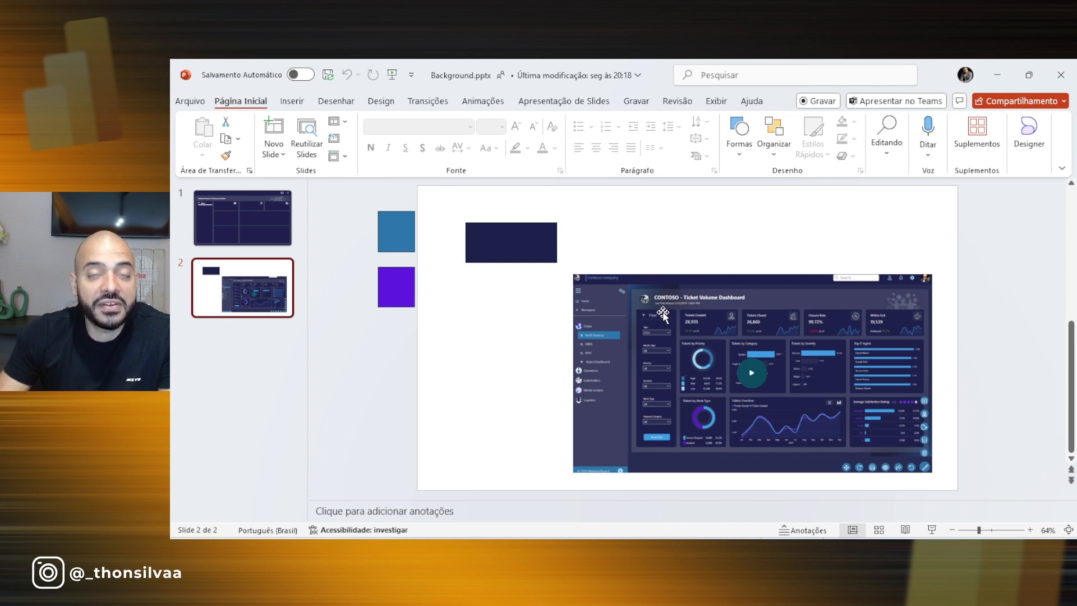
drag(733, 341, 721, 296)
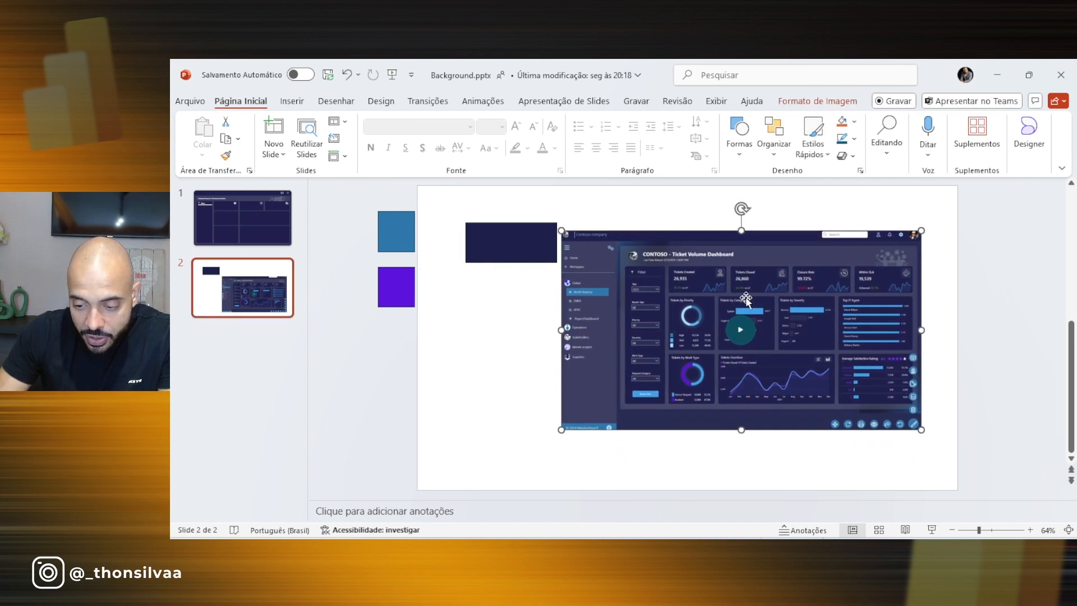
drag(921, 429, 885, 454)
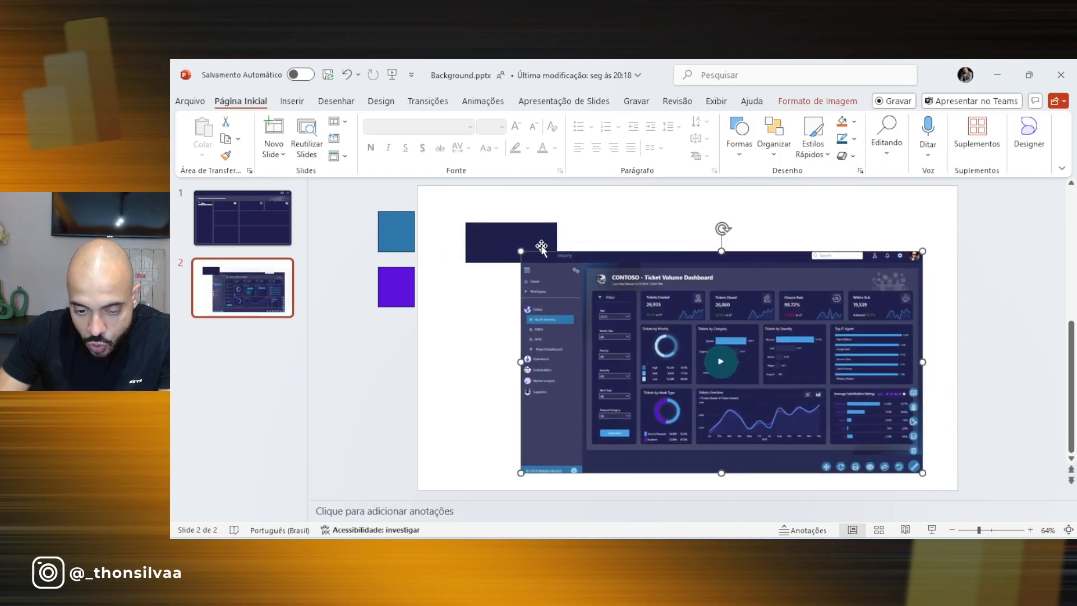
drag(520, 251, 533, 258)
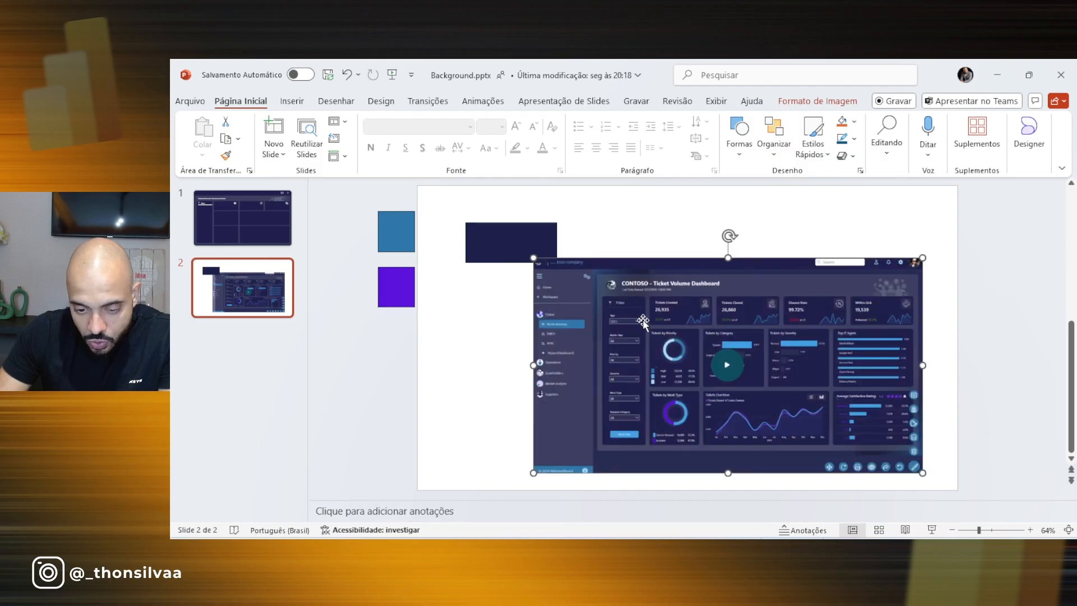
- Move the dark blue rectangle to the slide's upper-left corner and shift the Contoso screenshot left to sit below it
drag(615, 283, 572, 291)
drag(530, 242, 496, 214)
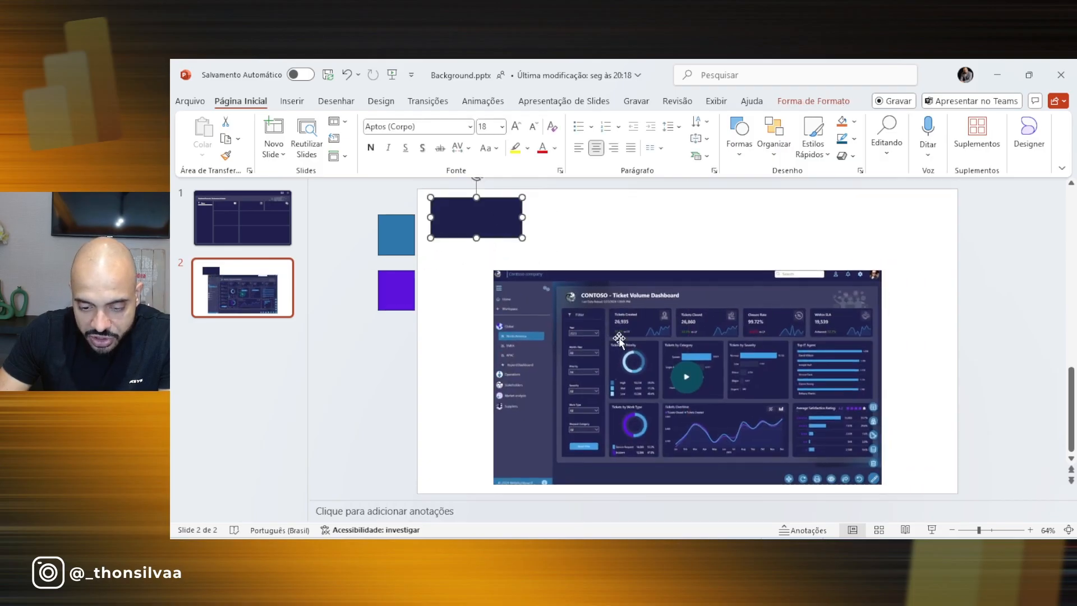
drag(619, 334, 586, 320)
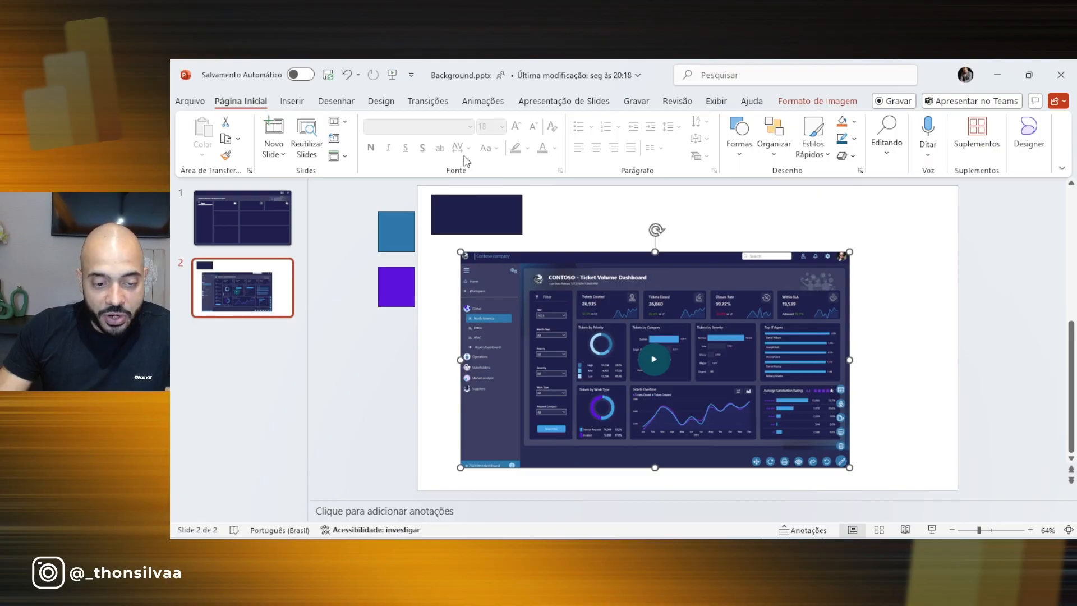
click(632, 200)
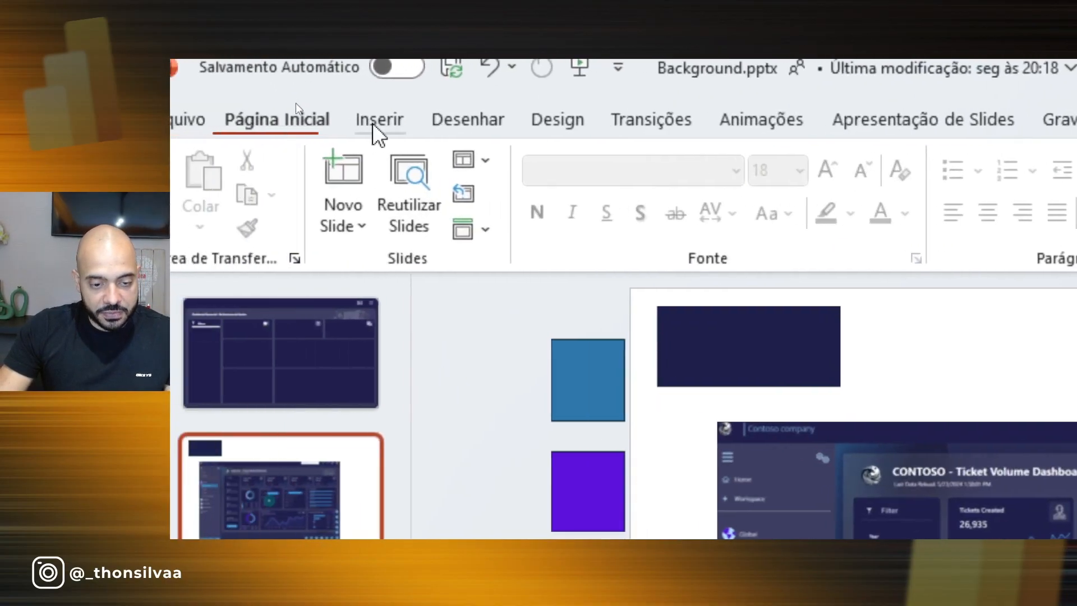
- Insert a wide rectangle above the Contoso screenshot, beside the dark blue rectangle, and select it
click(294, 103)
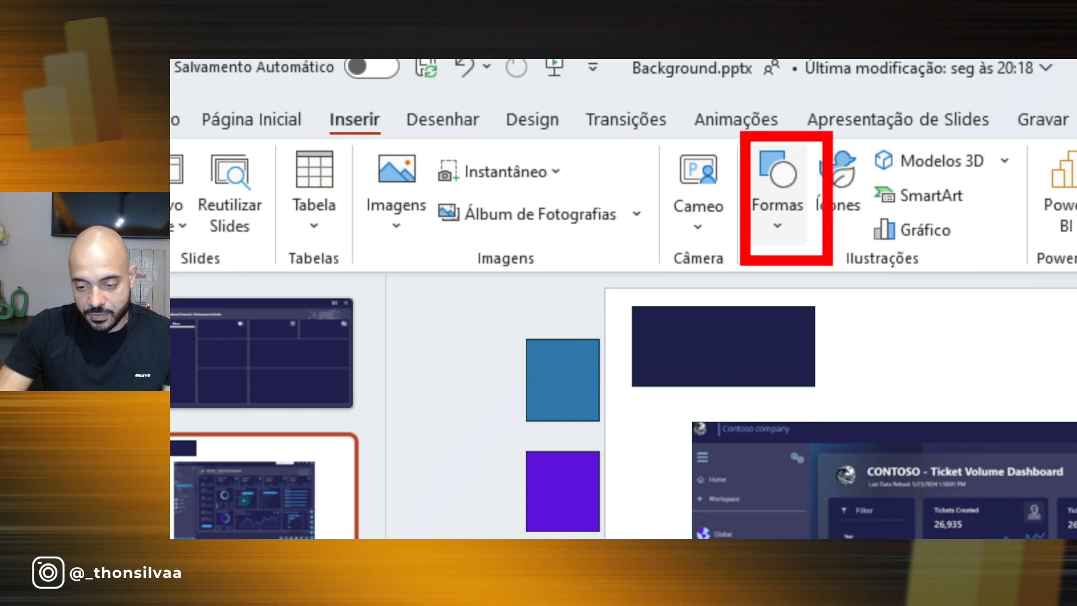
click(783, 222)
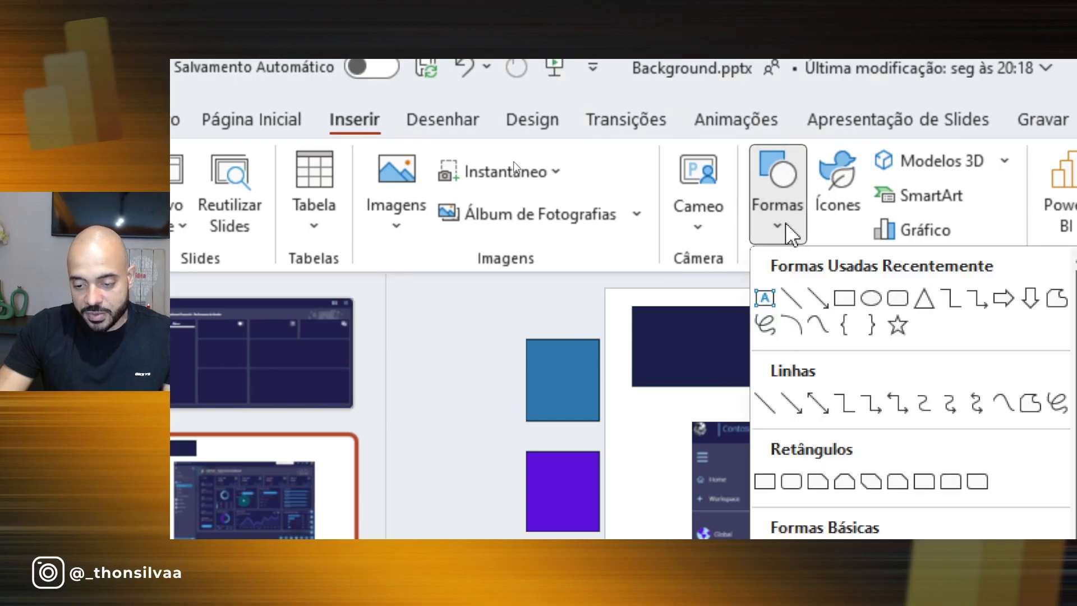
click(837, 298)
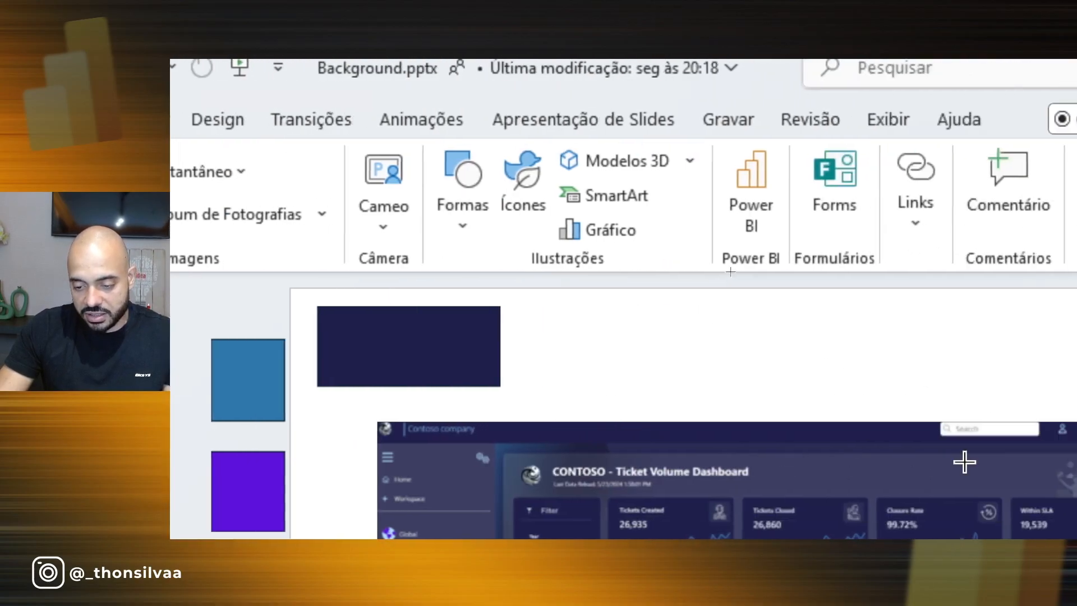
mouse_move(566, 310)
mouse_down()
mouse_move(671, 397)
mouse_move(923, 414)
mouse_up()
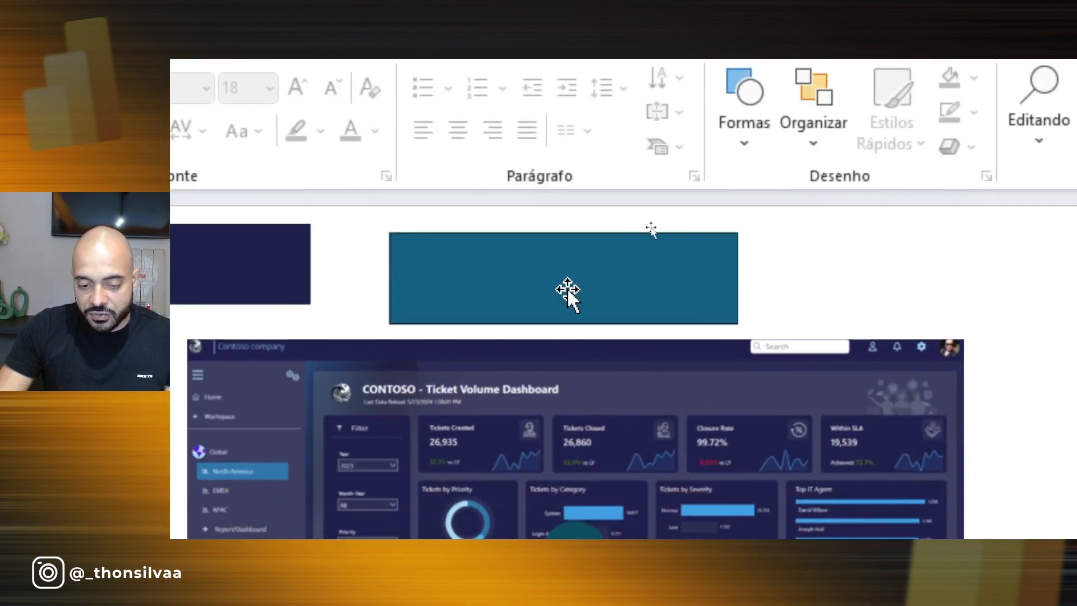
click(567, 287)
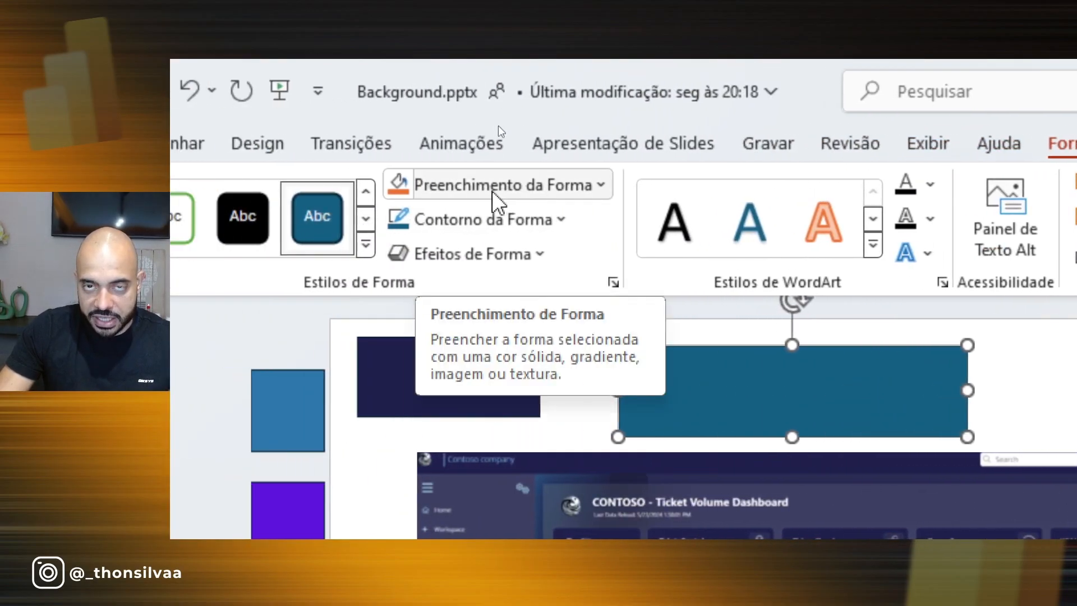
- Open the shape fill options, draw a red box around the Conta-gotas option, and clear the box
click(611, 189)
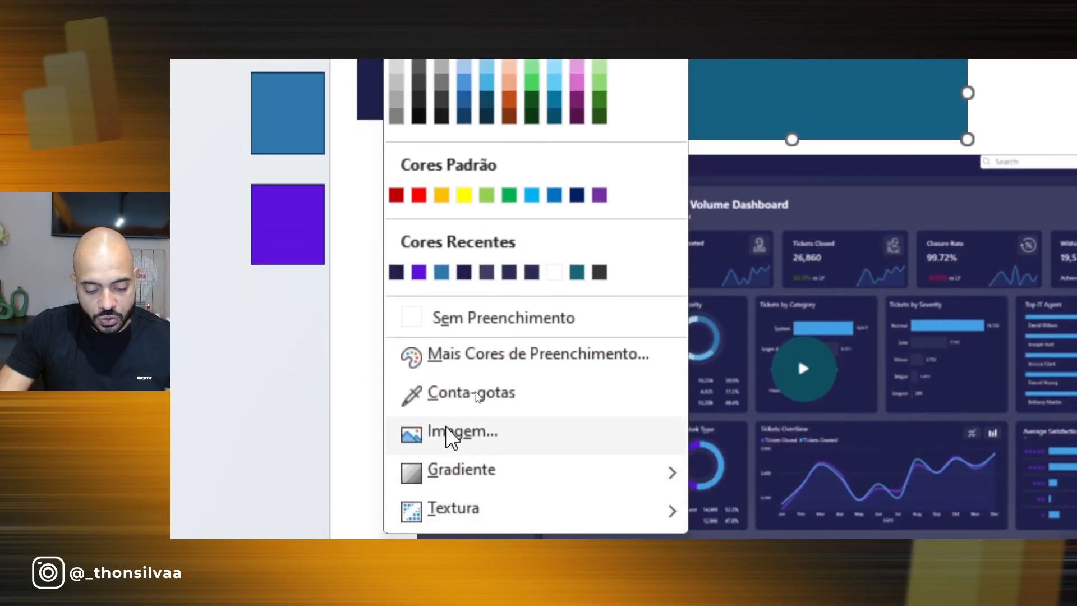
drag(393, 370, 557, 410)
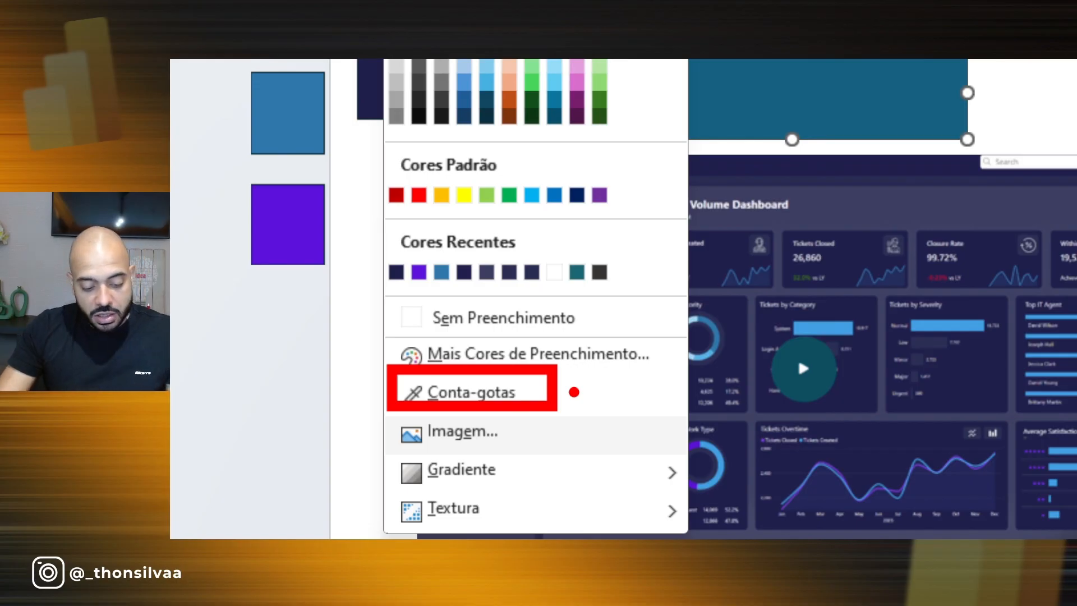
click(574, 392)
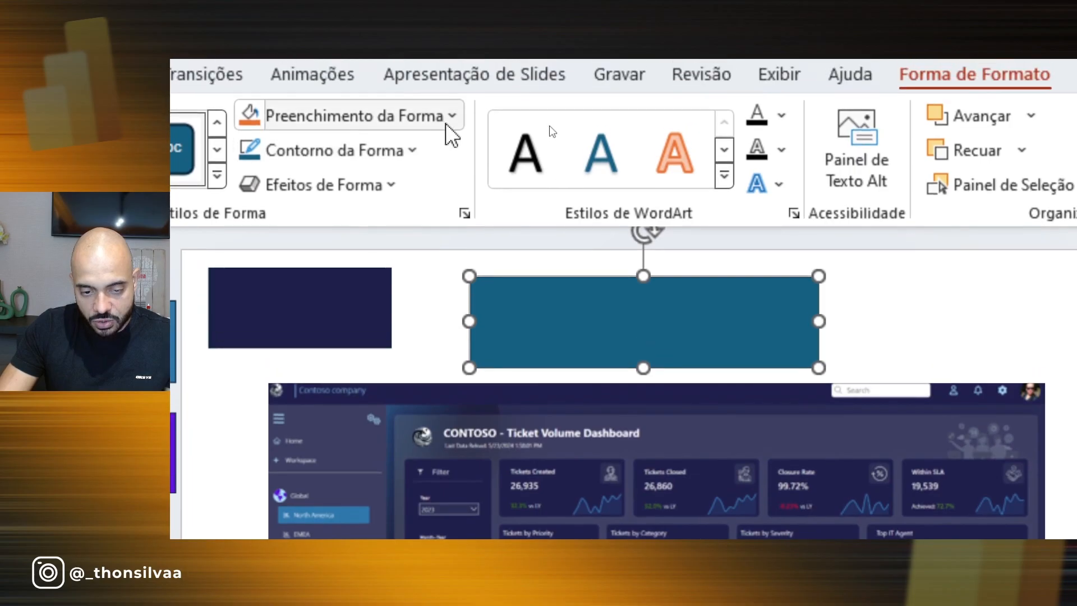
- Fill the new rectangle with the dark purple RGB(40,41,82) sampled with the eyedropper from the Contoso screenshot's header
click(451, 96)
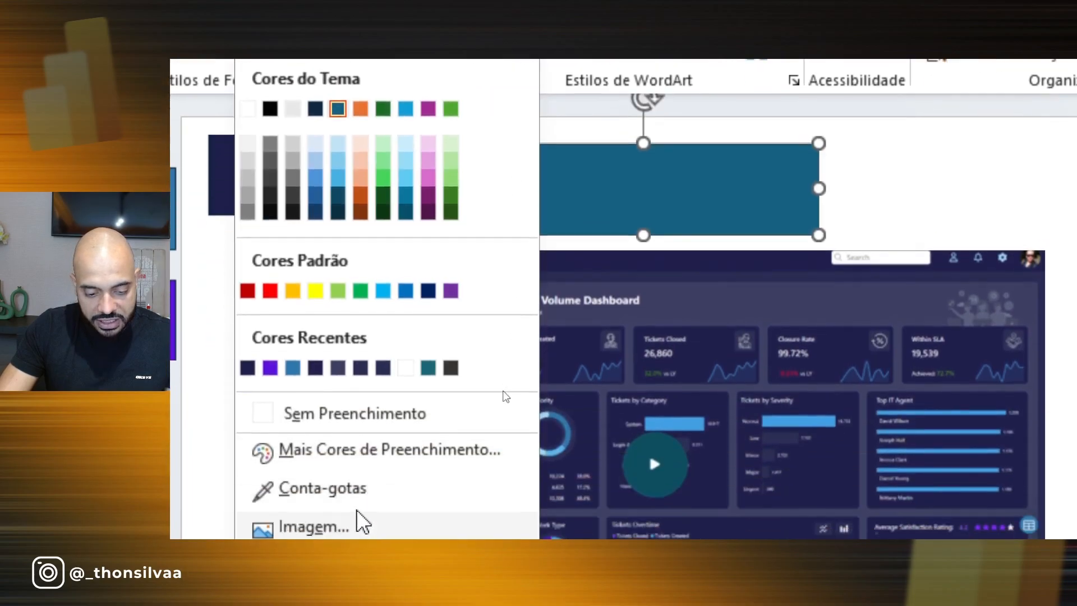
click(336, 489)
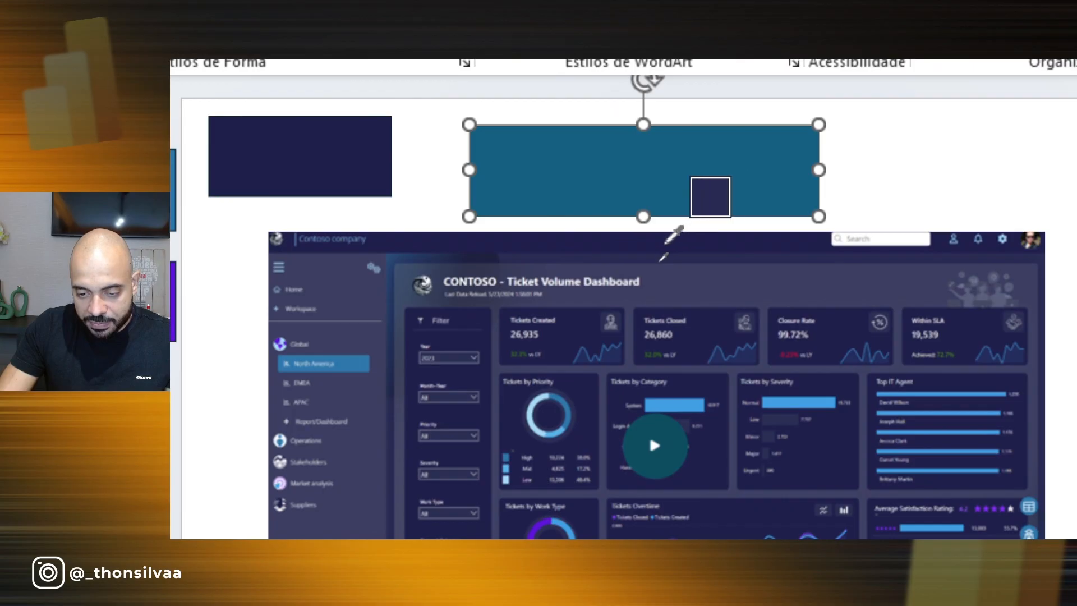
mouse_move(666, 243)
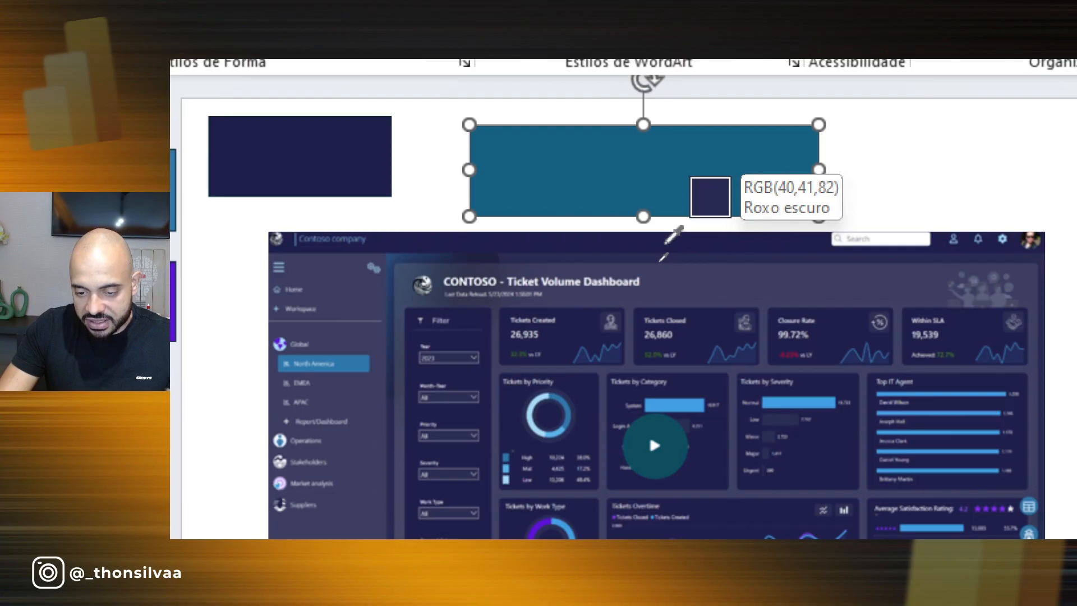
click(666, 243)
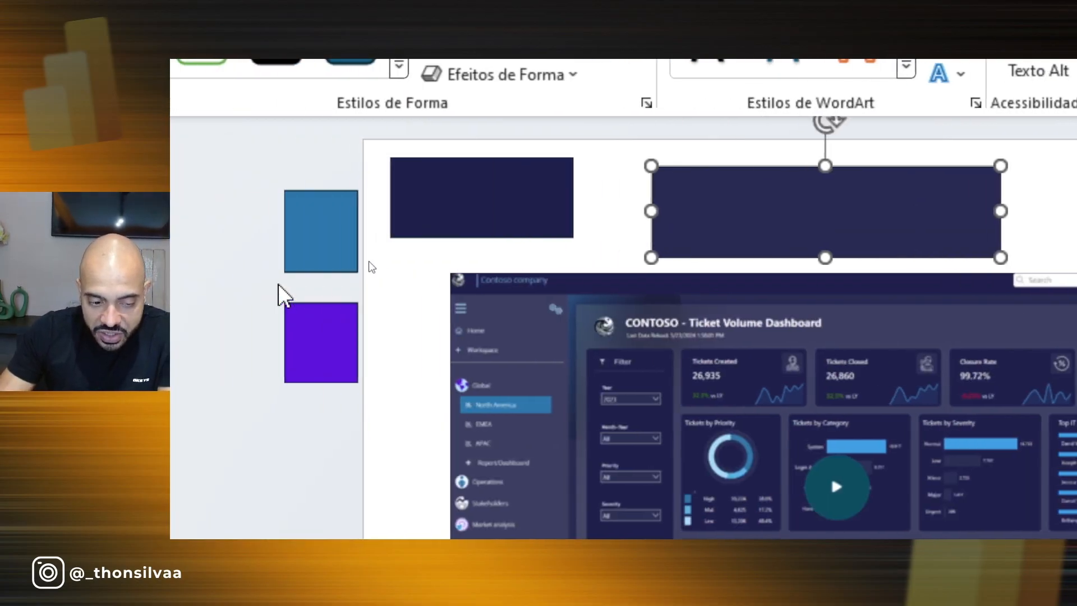
- Select the blue, purple and dark blue swatches one after another to examine the palette taken from the Contoso screenshot
click(325, 249)
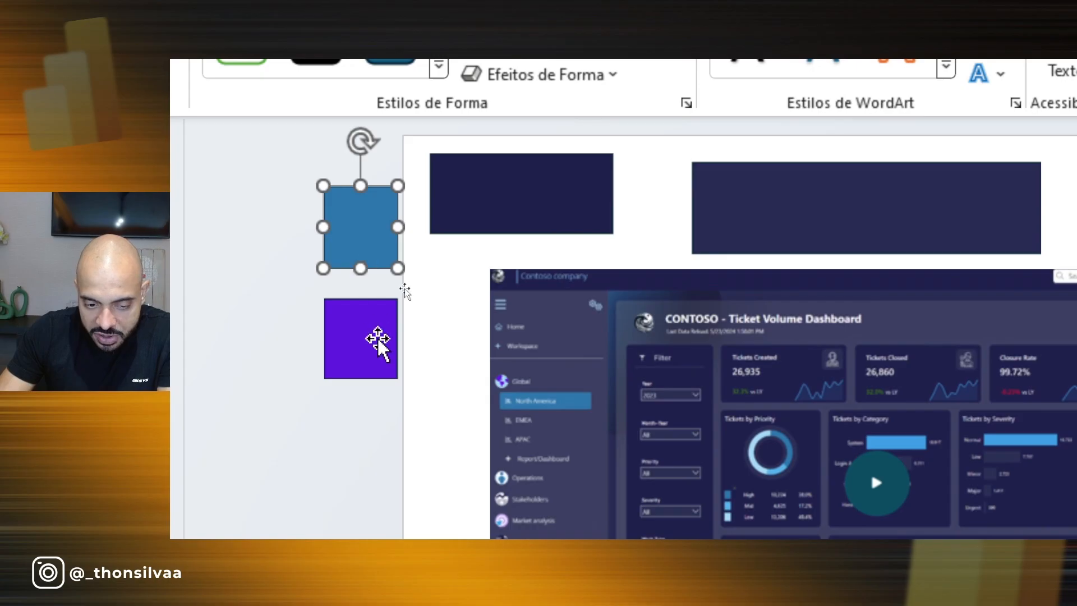
click(343, 331)
click(365, 224)
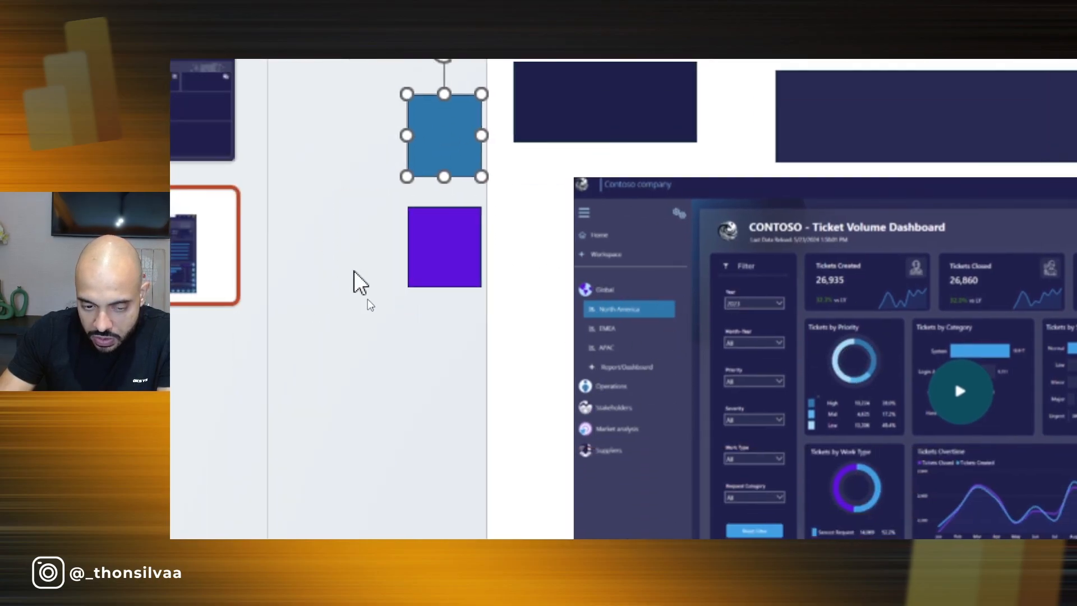
click(645, 105)
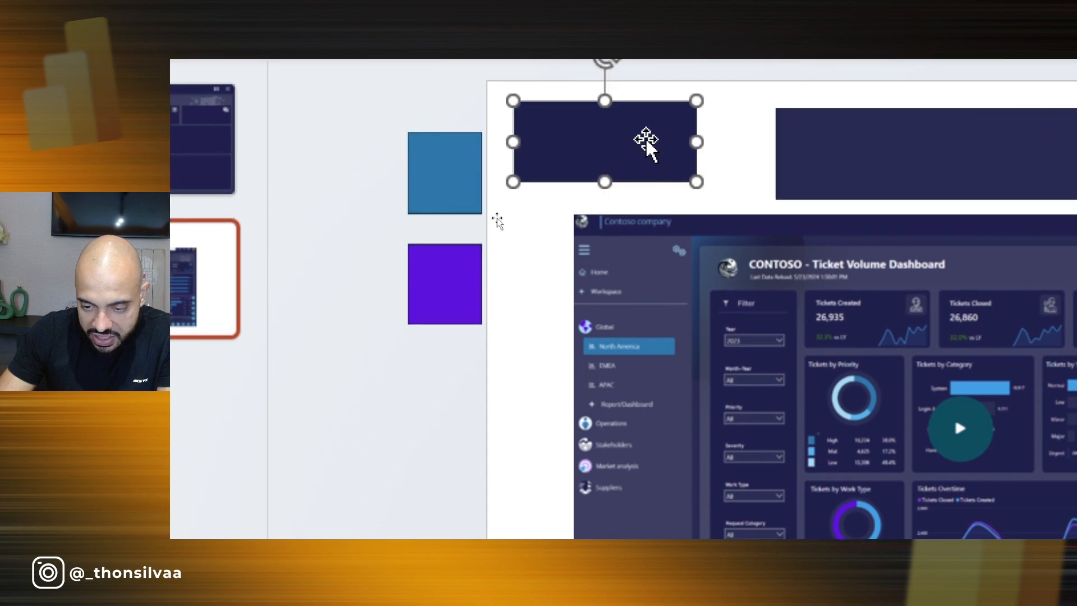
drag(647, 140, 651, 168)
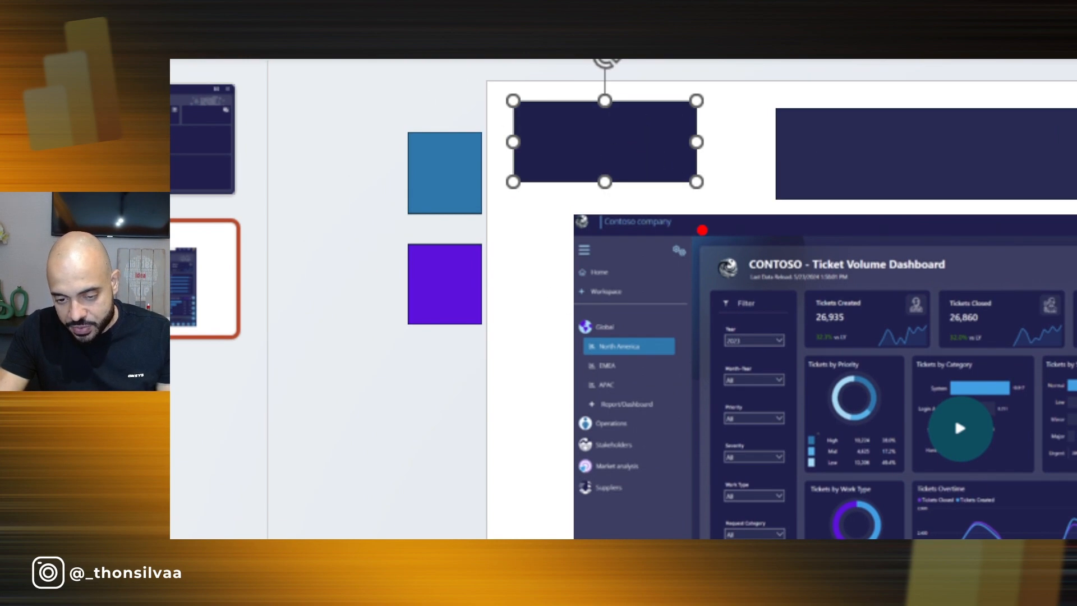
- Draw red arrows from the blue swatch to Tickets by Priority and from the purple swatch to Tickets by Work Type, and clear them
mouse_move(454, 173)
mouse_down()
mouse_move(589, 271)
mouse_move(915, 325)
mouse_up()
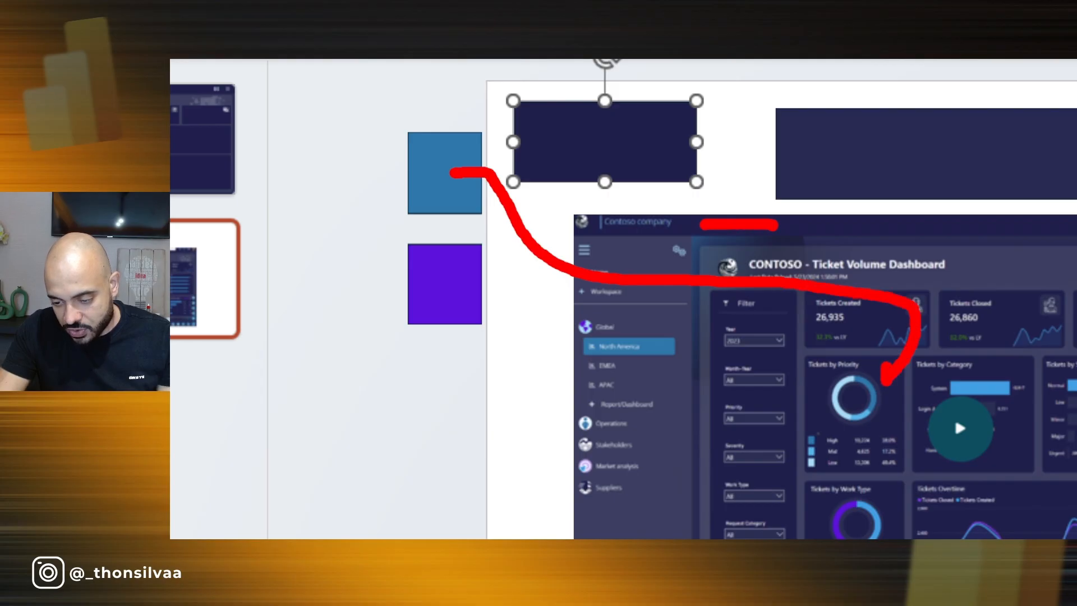
drag(449, 274, 629, 486)
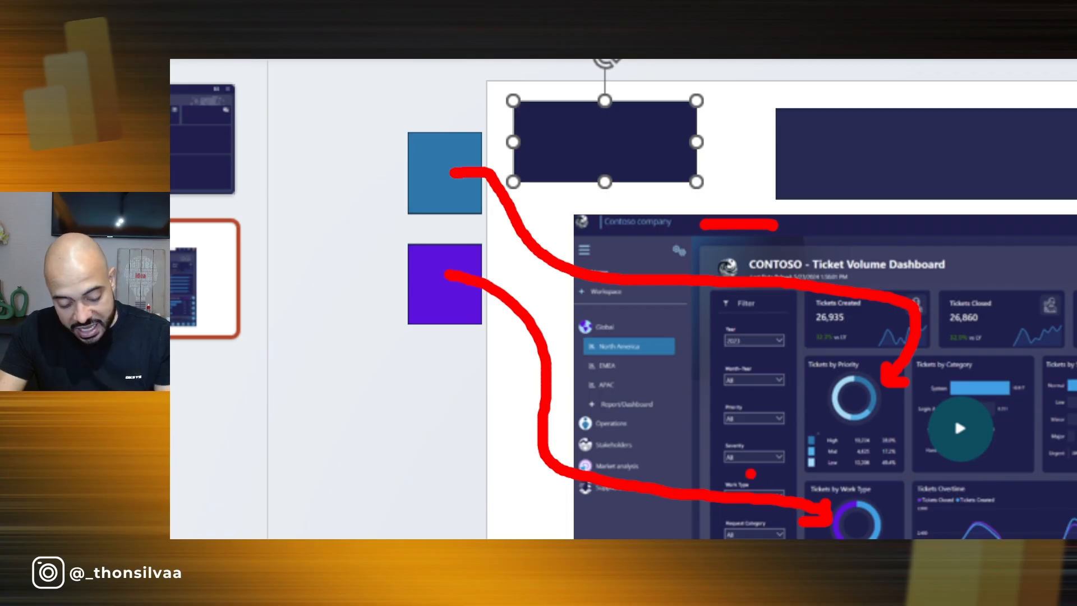
key(Escape)
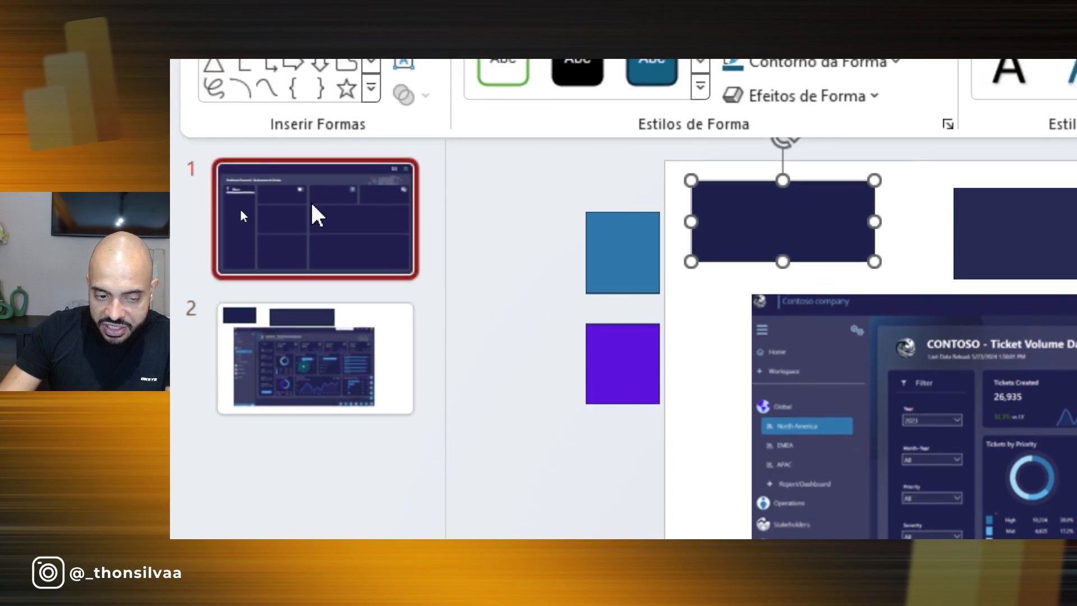
- Return to slide 1, and select the header bar and the large panel behind the cards to examine the background's shapes
click(317, 215)
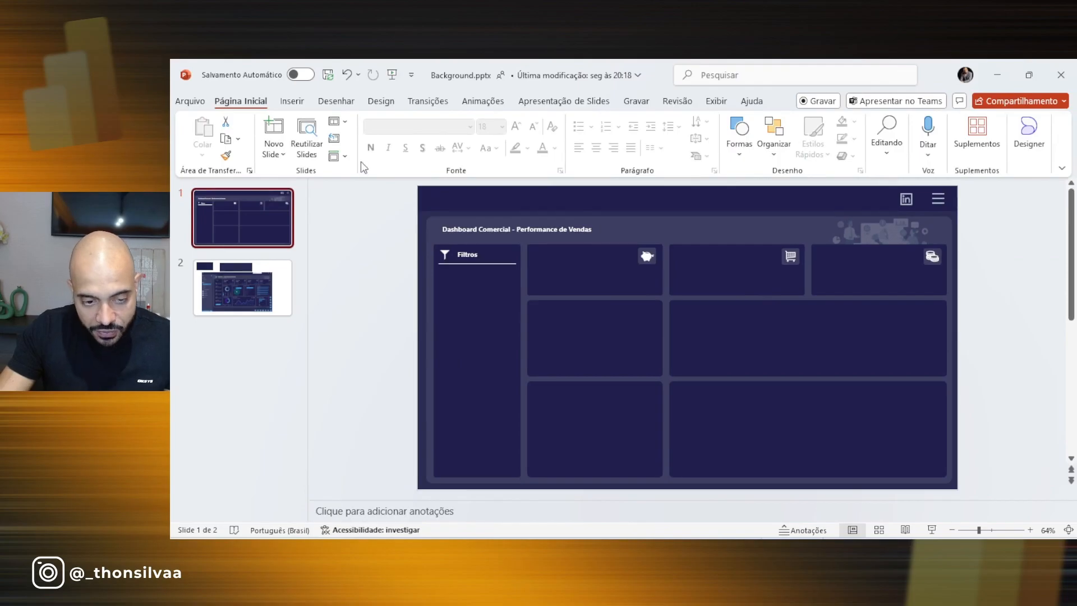
click(289, 105)
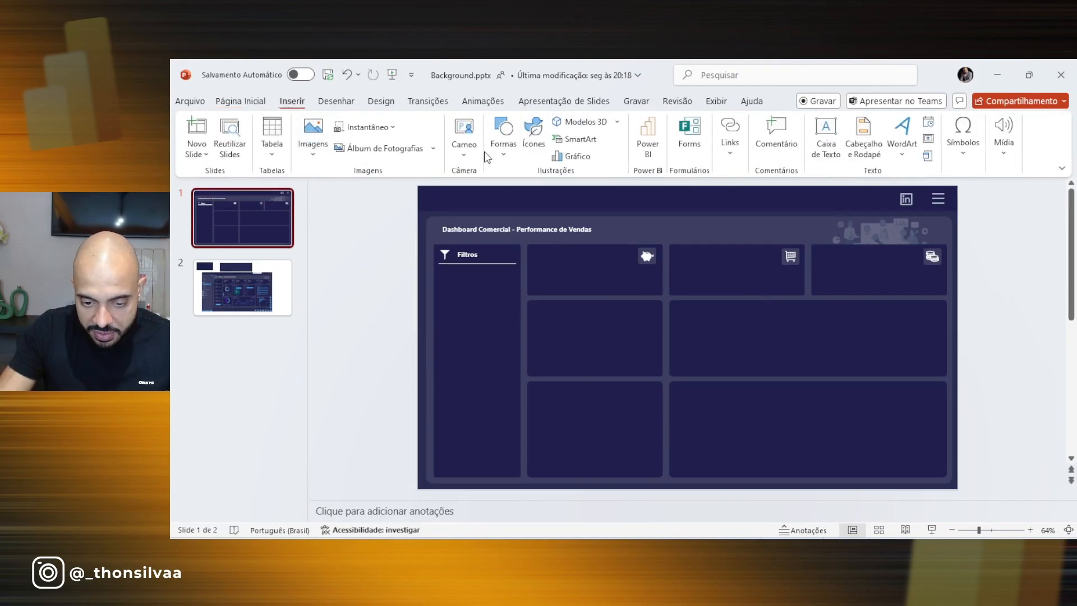
mouse_move(554, 198)
mouse_down()
mouse_move(560, 226)
mouse_move(553, 203)
mouse_up()
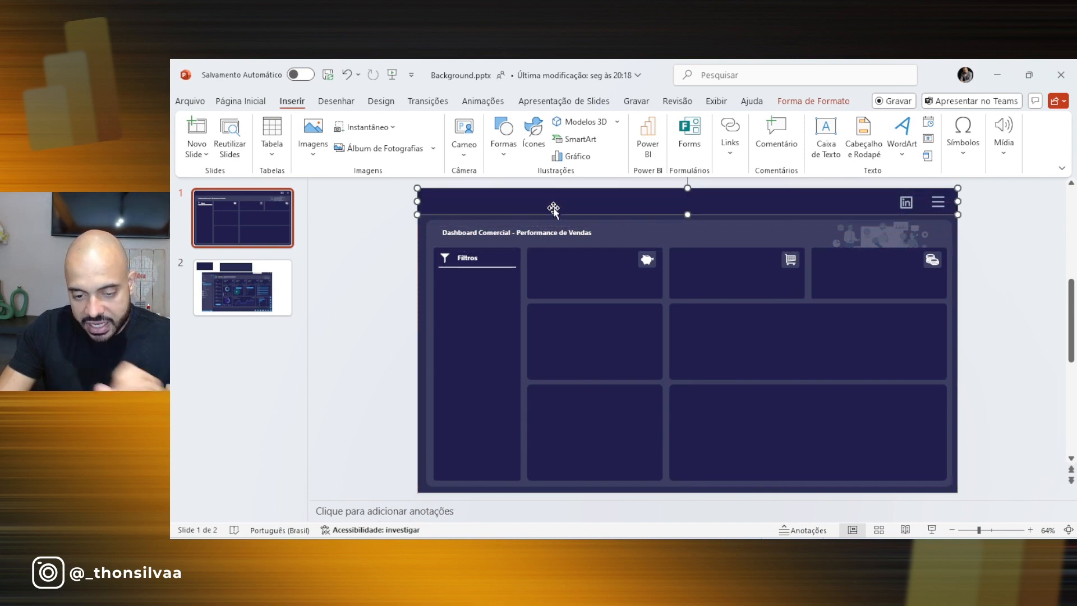
click(736, 230)
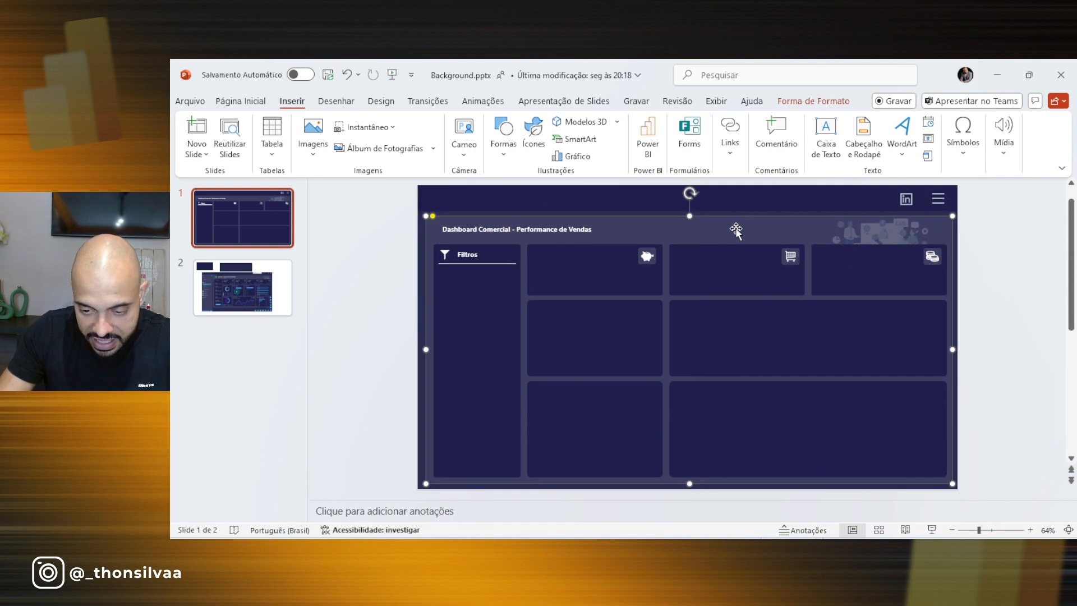
mouse_move(706, 227)
mouse_down()
mouse_move(682, 218)
mouse_move(705, 228)
mouse_up()
- Add a new slide after slide 1 and delete its title and text placeholders
right_click(271, 218)
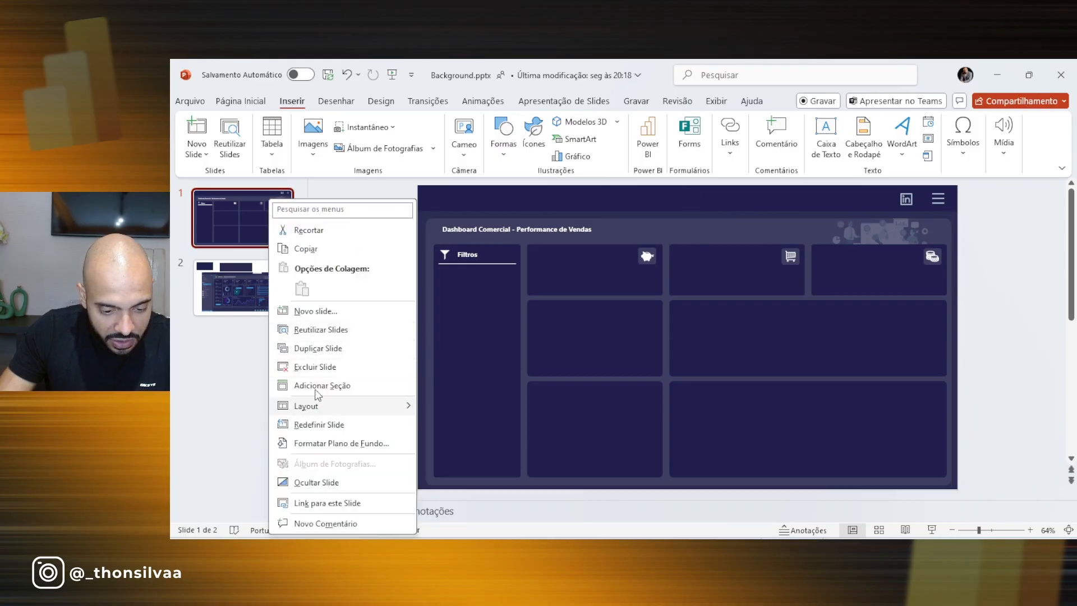
click(316, 312)
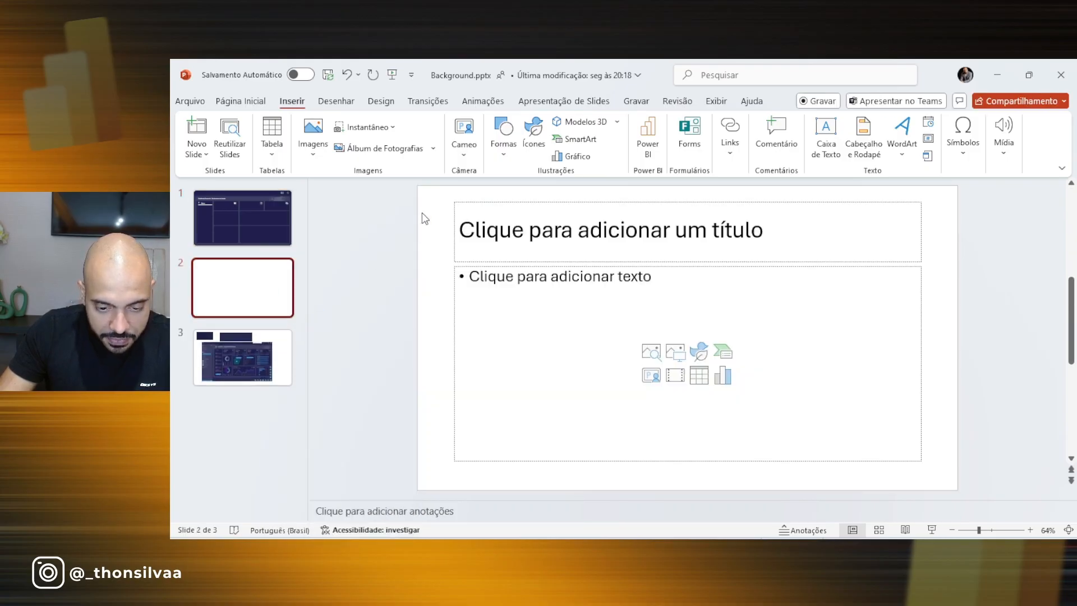
drag(434, 202, 951, 487)
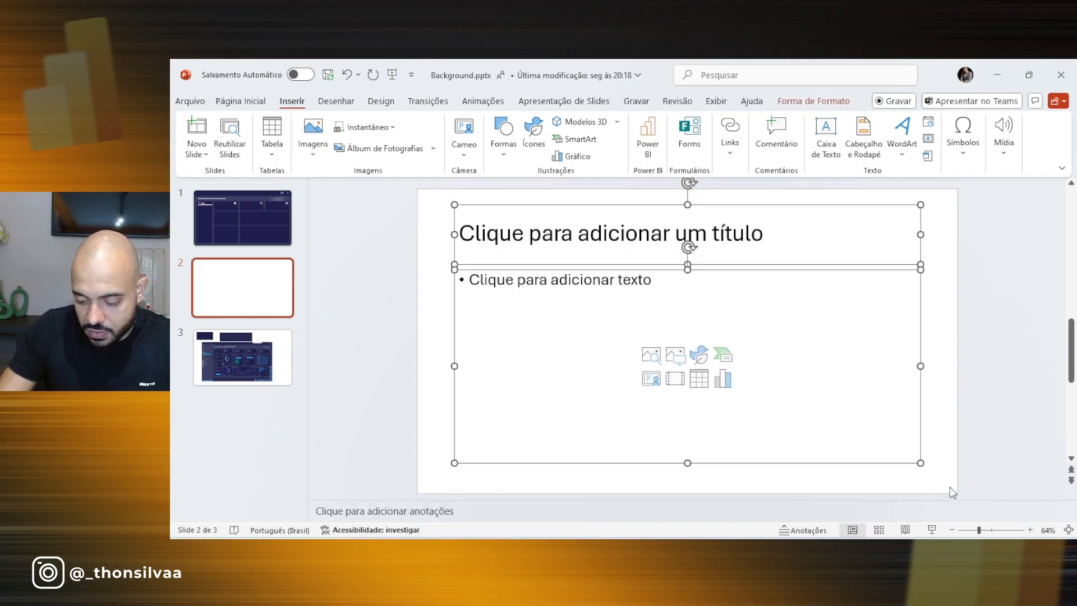
key(Delete)
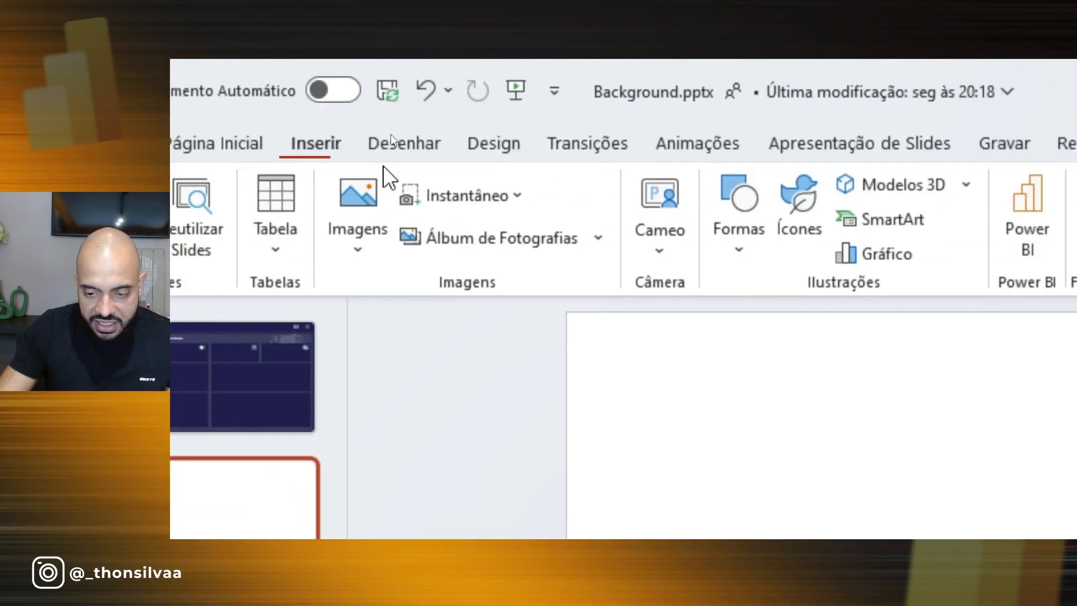
- Draw a rectangle about 23.9 cm wide and 2.37 cm high along the upper edge of the blank slide 2
click(739, 250)
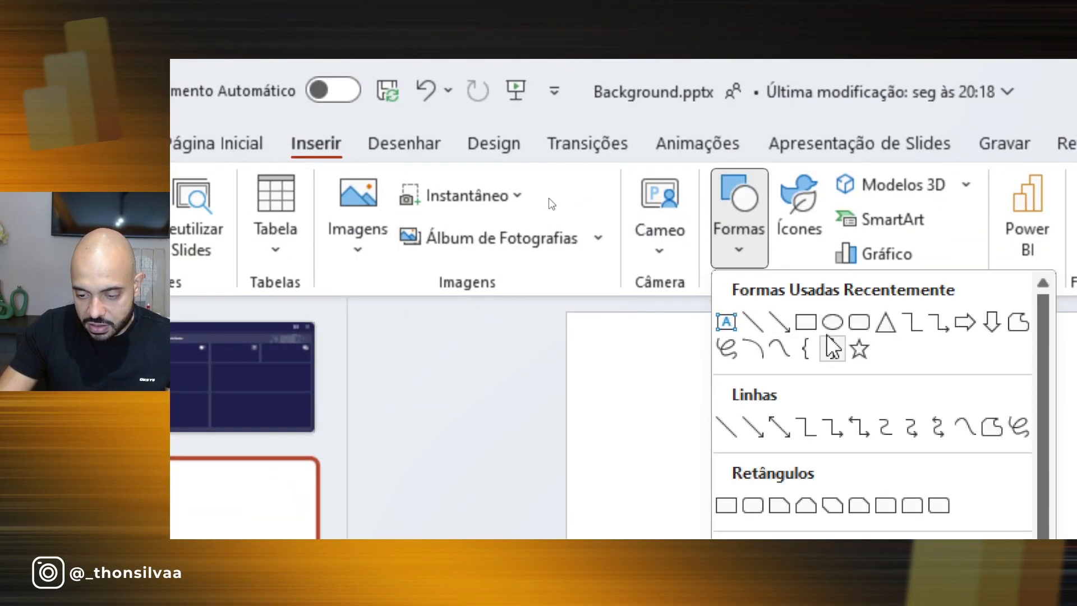
click(807, 321)
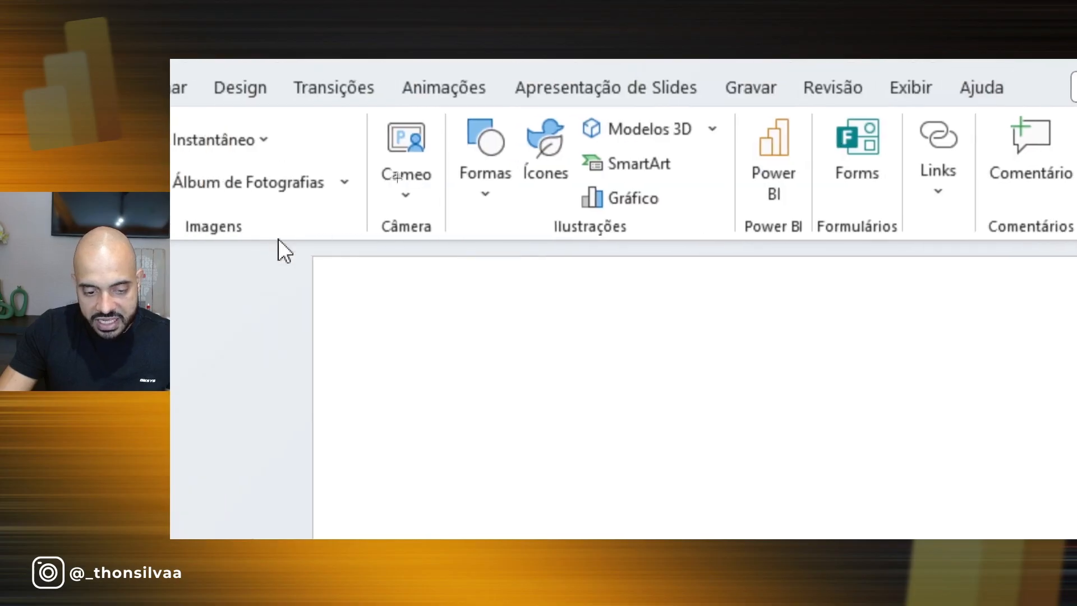
drag(327, 256, 1076, 331)
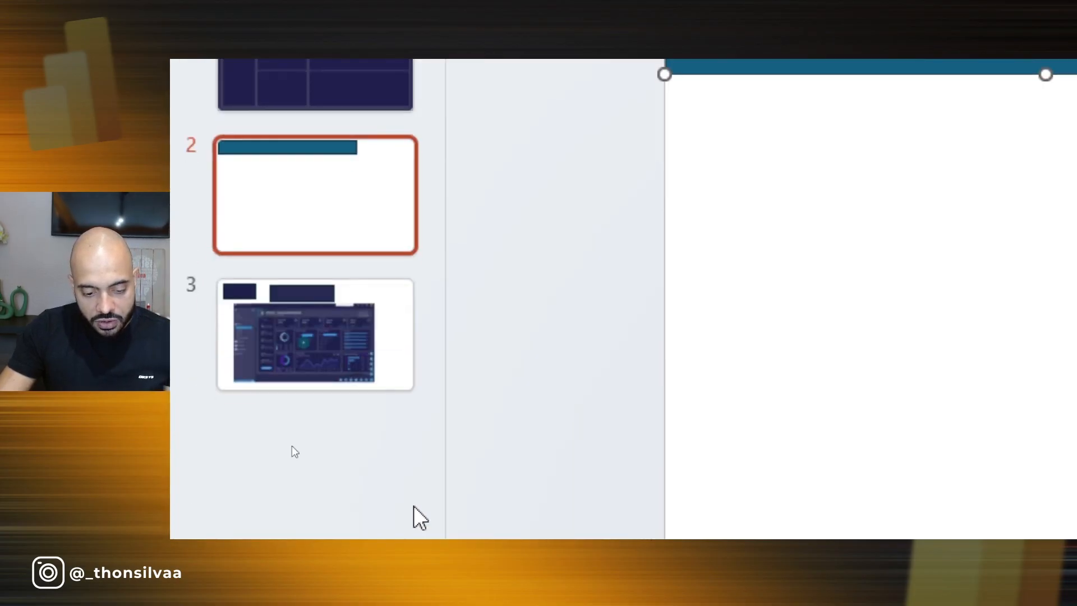
- Copy the Contoso dashboard screenshot from slide 3 to slide 2 and align it with the slide's left edge below the bar
click(318, 305)
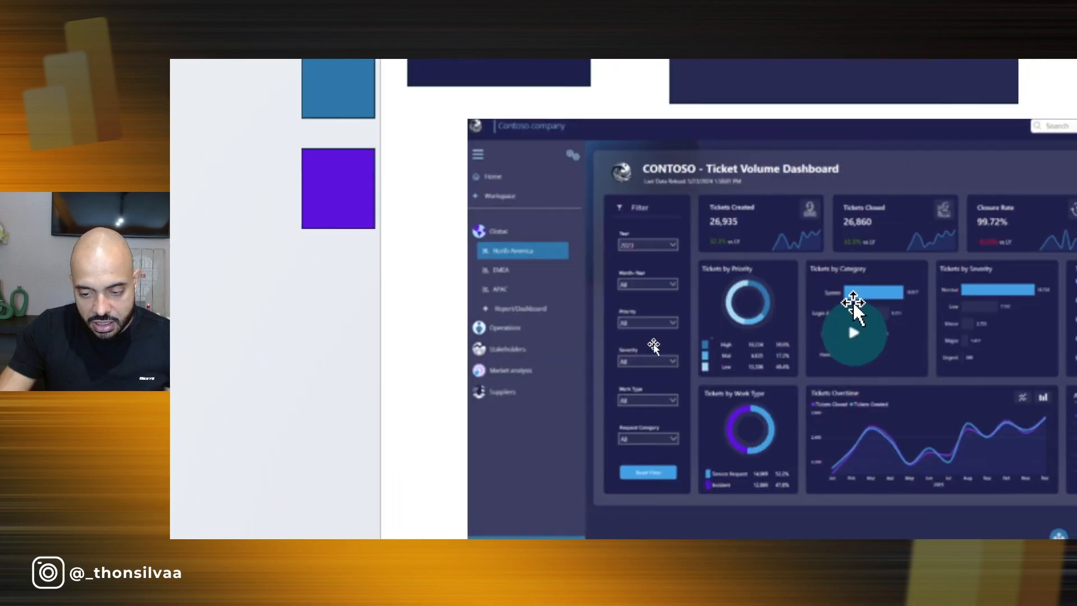
click(926, 303)
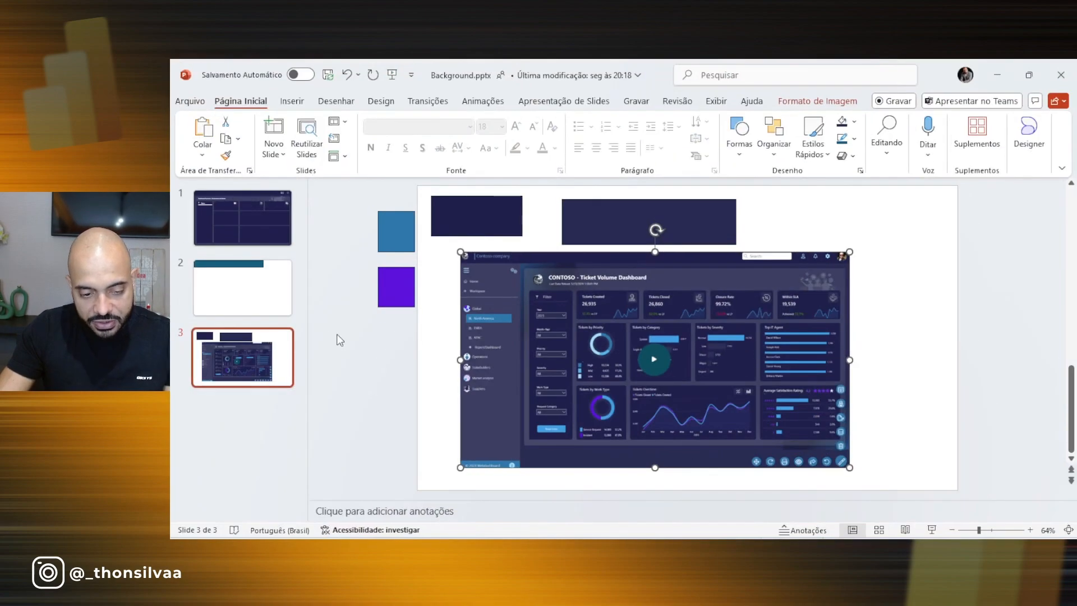
click(252, 303)
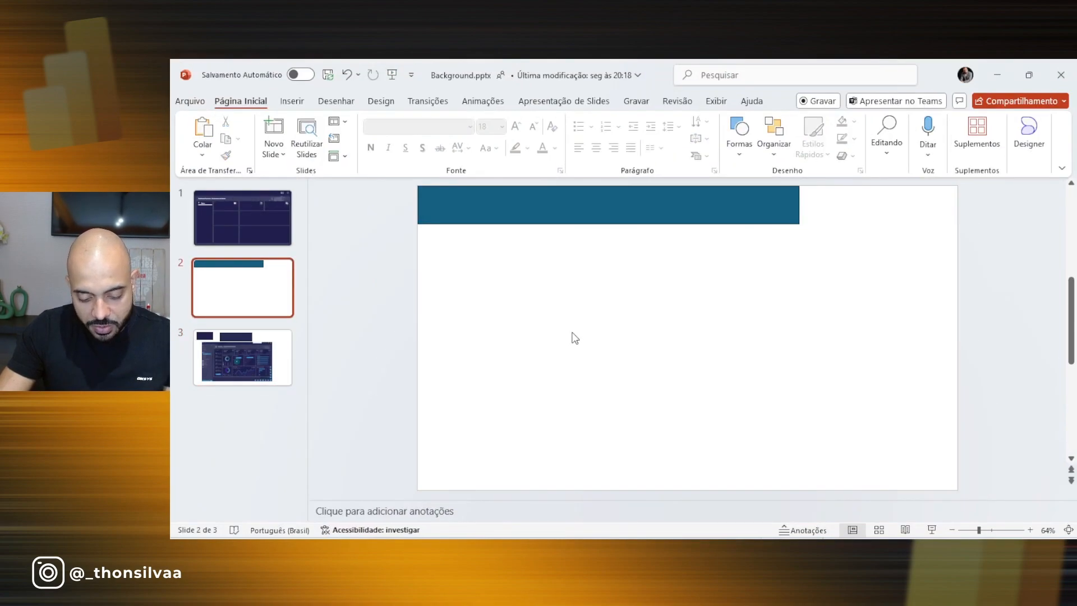
key(ctrl+v)
drag(663, 322, 624, 318)
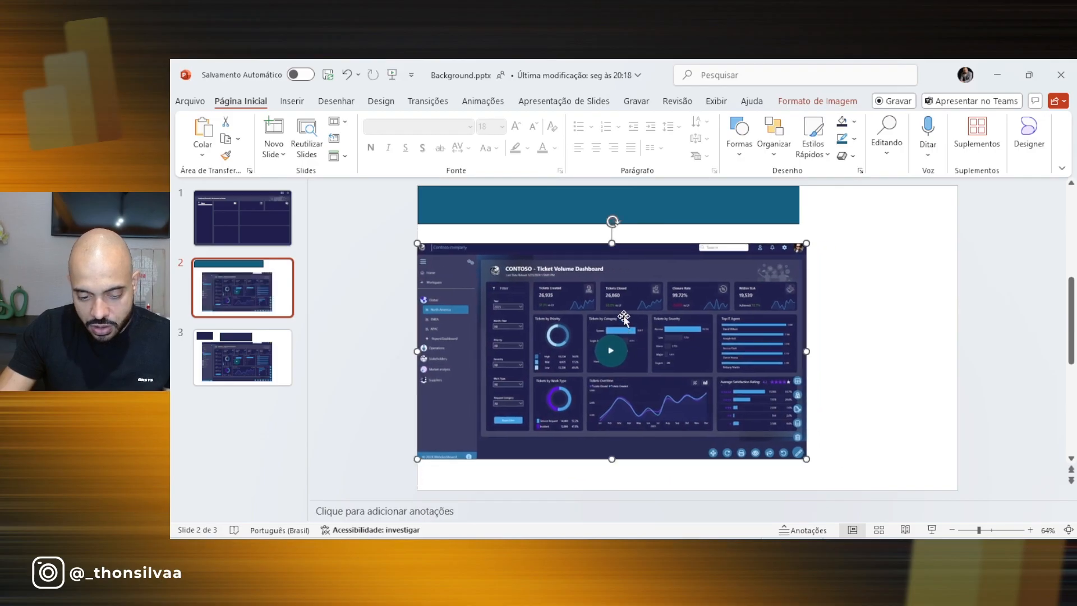
- Fill the bar on slide 2 with the dark purple sampled with the eyedropper from the Contoso screenshot
click(634, 207)
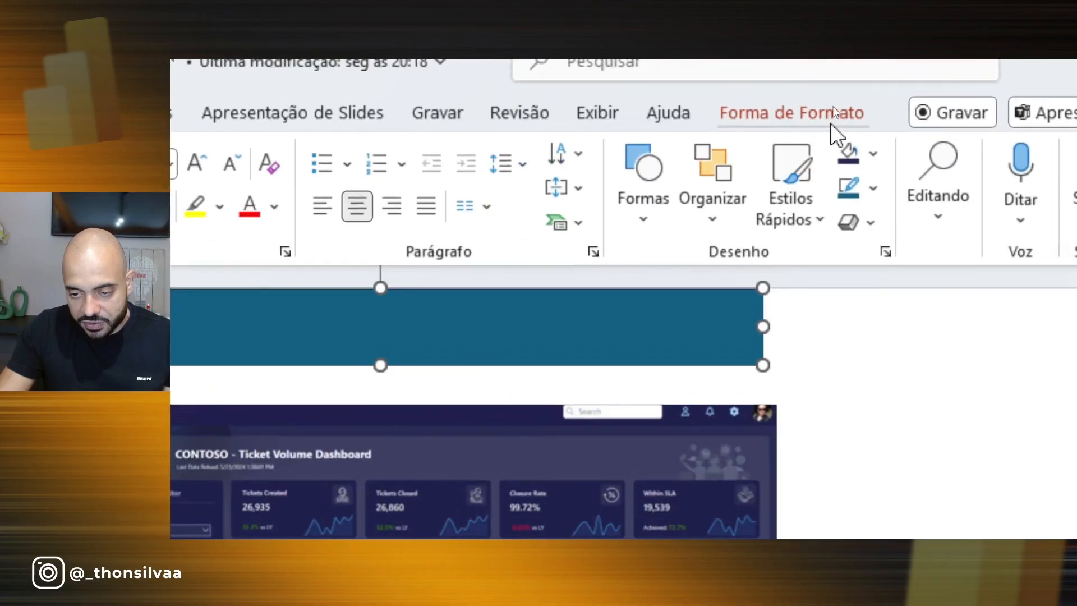
click(834, 109)
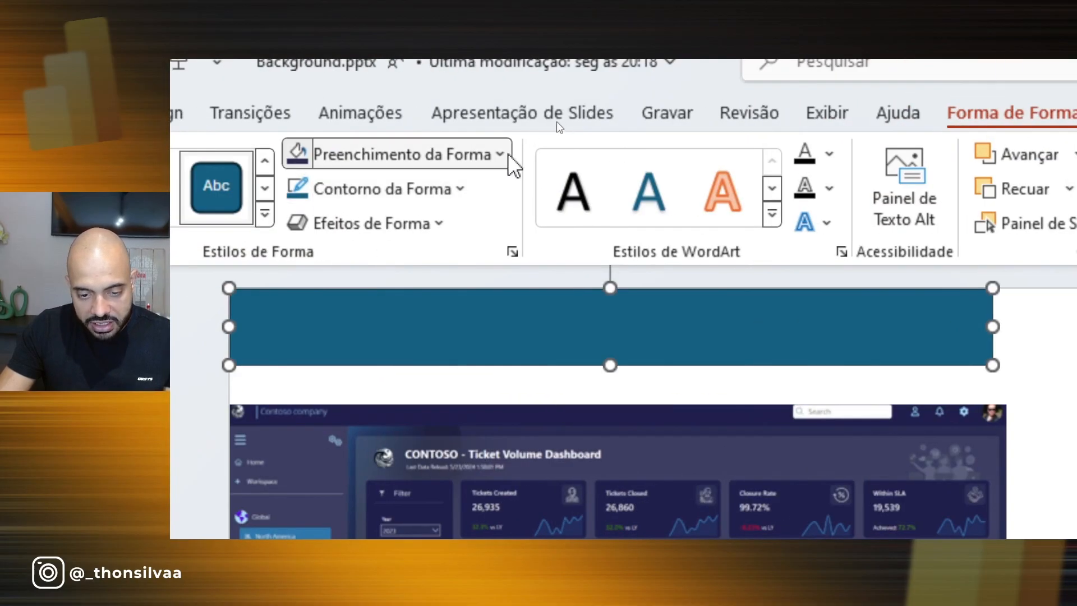
click(505, 156)
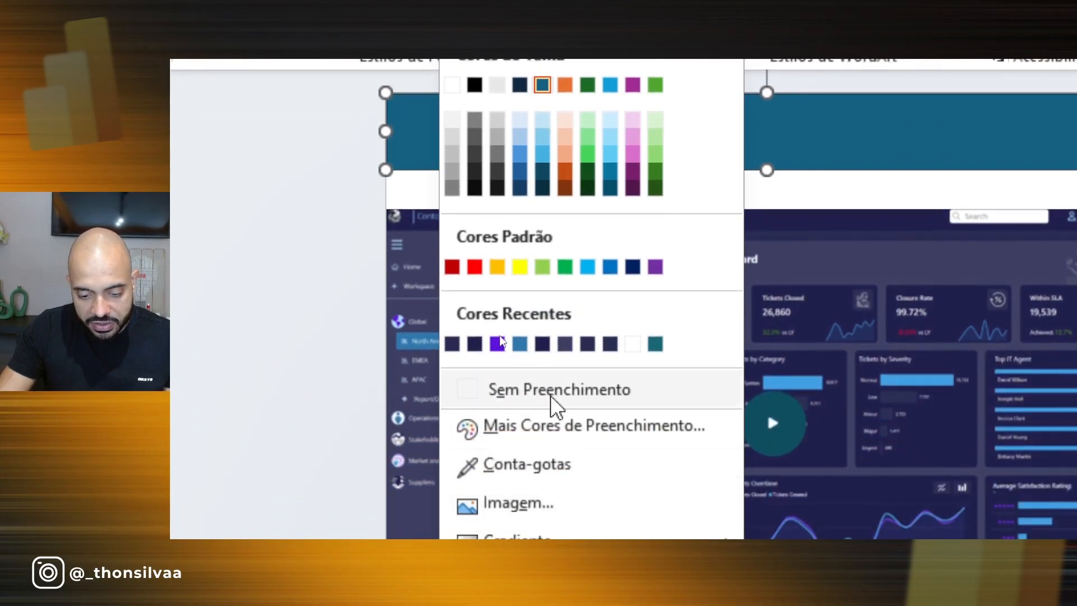
click(553, 466)
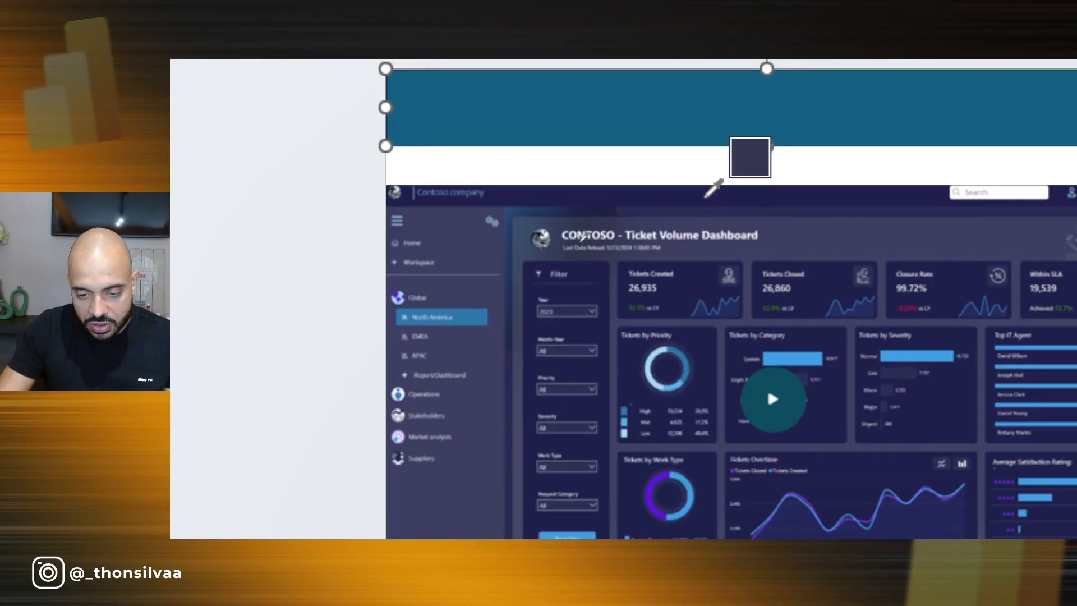
click(707, 193)
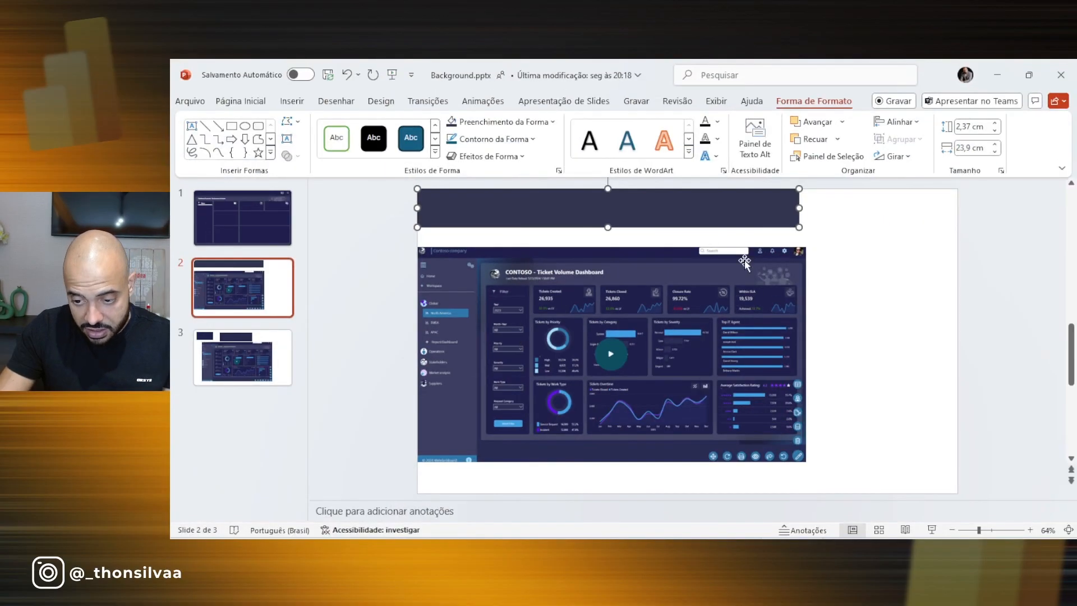
click(827, 254)
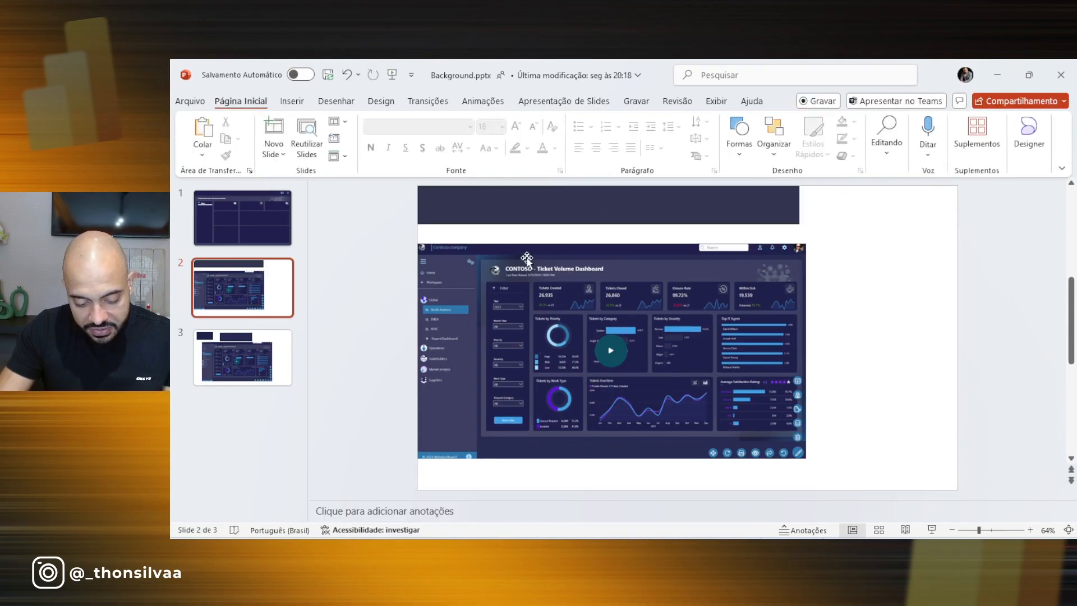
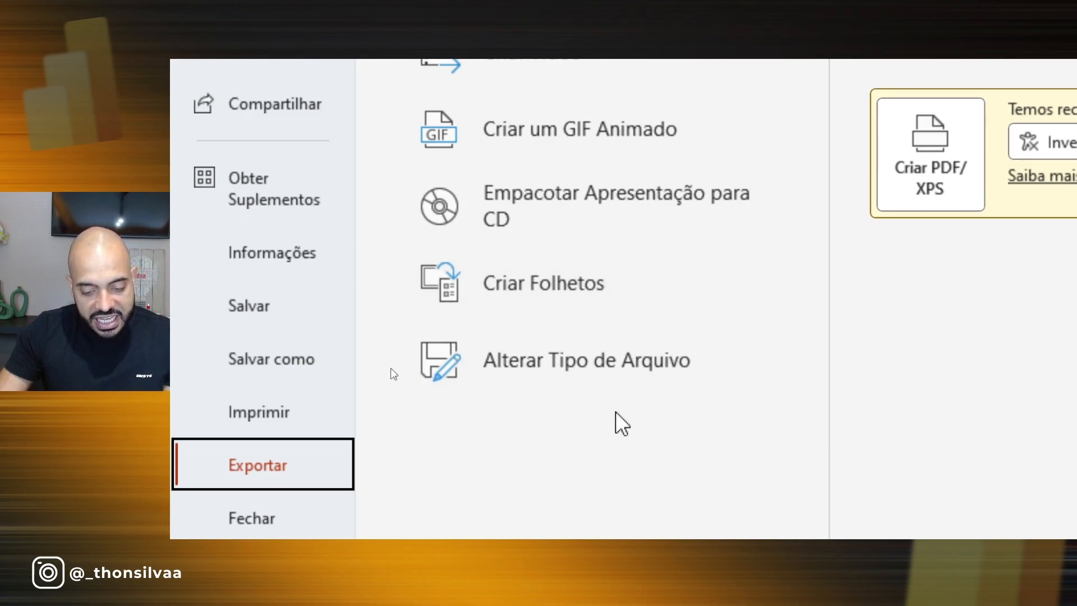
- Mark the Alterar Tipo de Arquivo export option with a red box, clear the mark, and open the option
key(ctrl+2)
drag(408, 324, 752, 423)
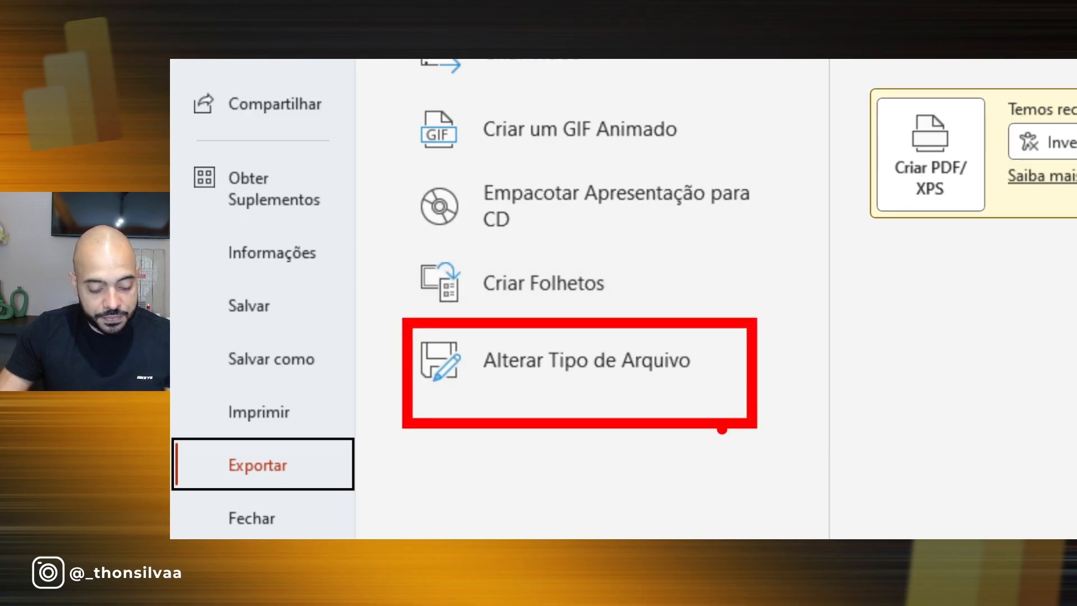
key(Escape)
click(598, 359)
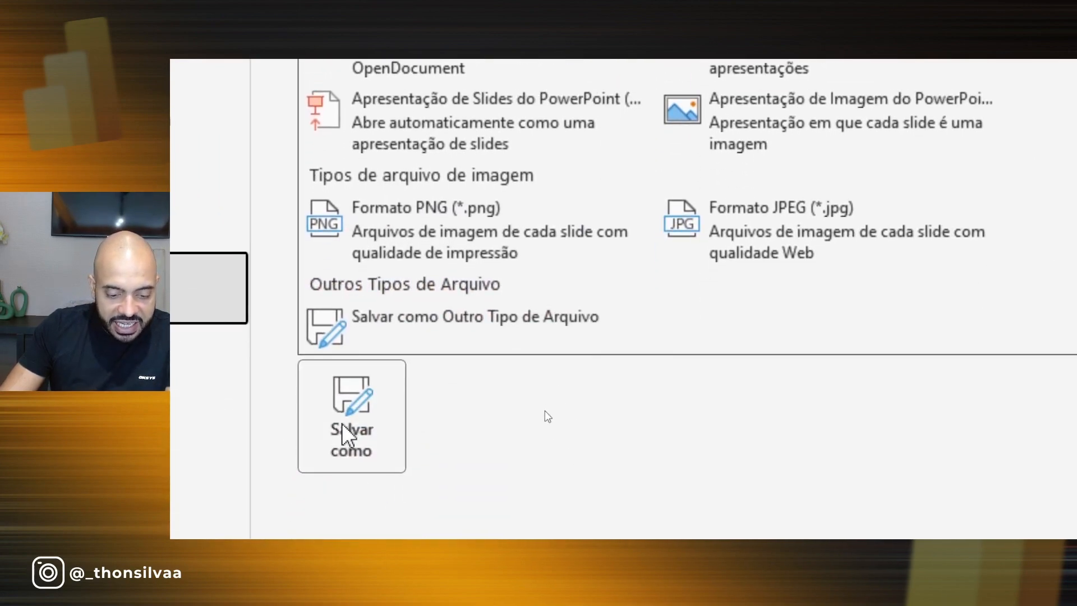
- Examine the SVG format among the file types for saving Background.pptx as another type, and cancel the save
click(351, 426)
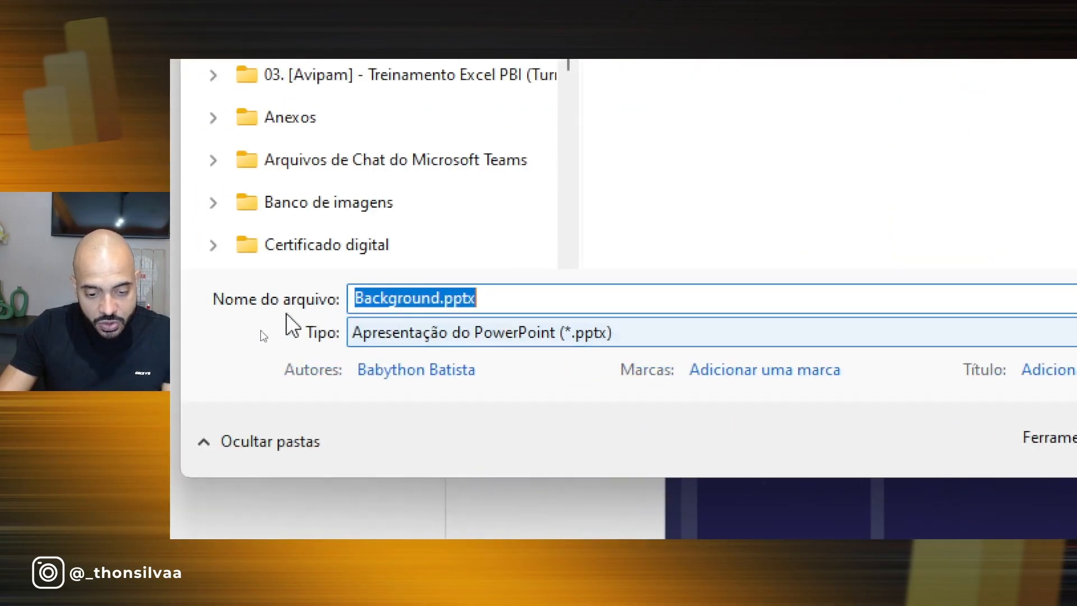
click(623, 340)
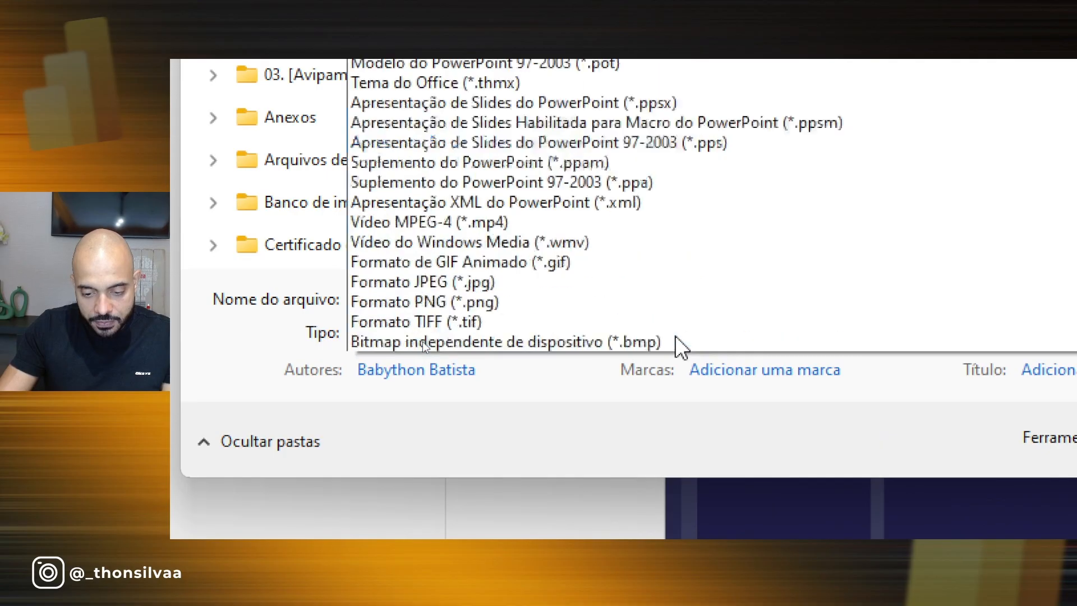
scroll(662, 314, down, 2)
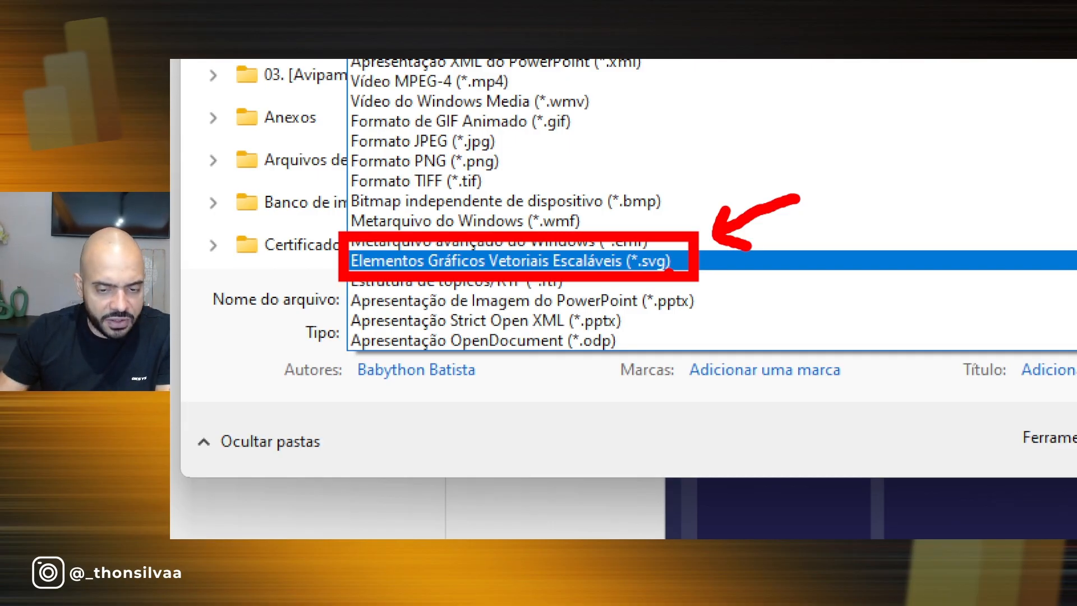
key(Escape)
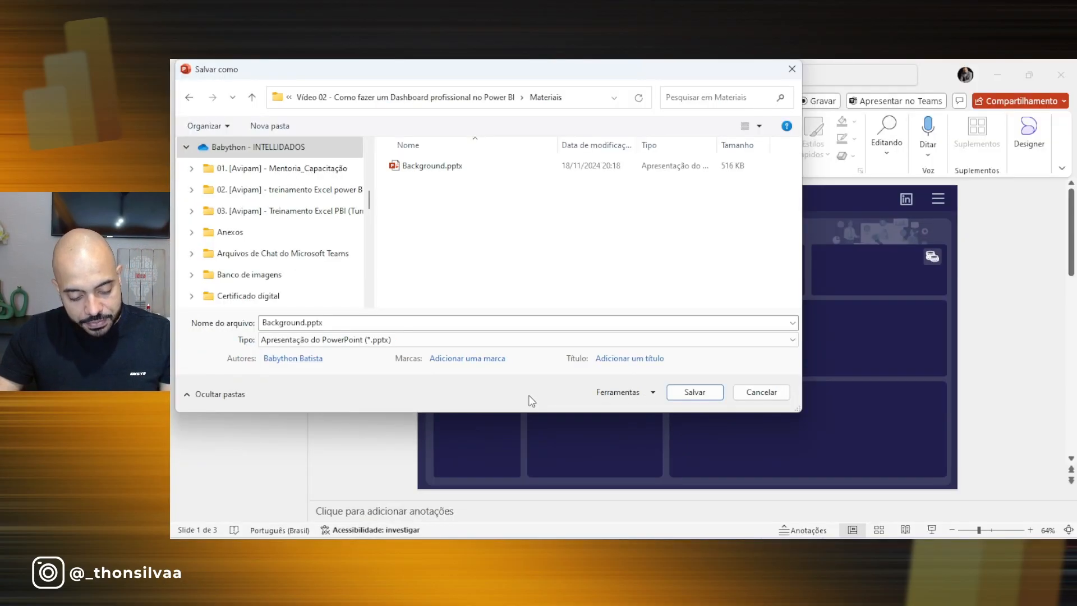
click(763, 393)
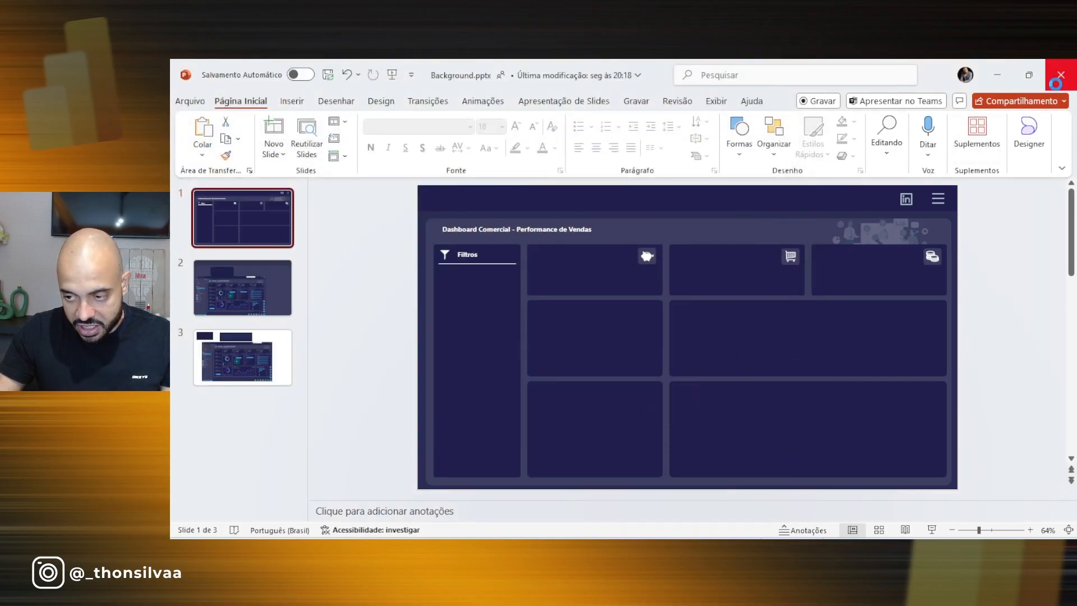
- Close the Background.pptx presentation and add a new page to the Dashboard Vendas report in Power BI
click(1060, 75)
click(660, 331)
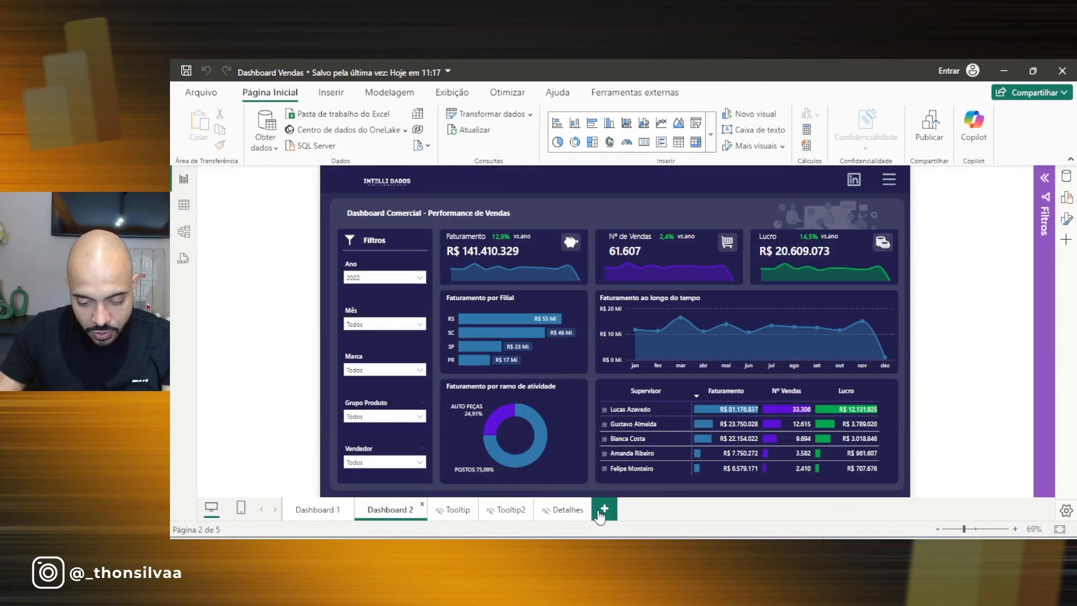
click(603, 509)
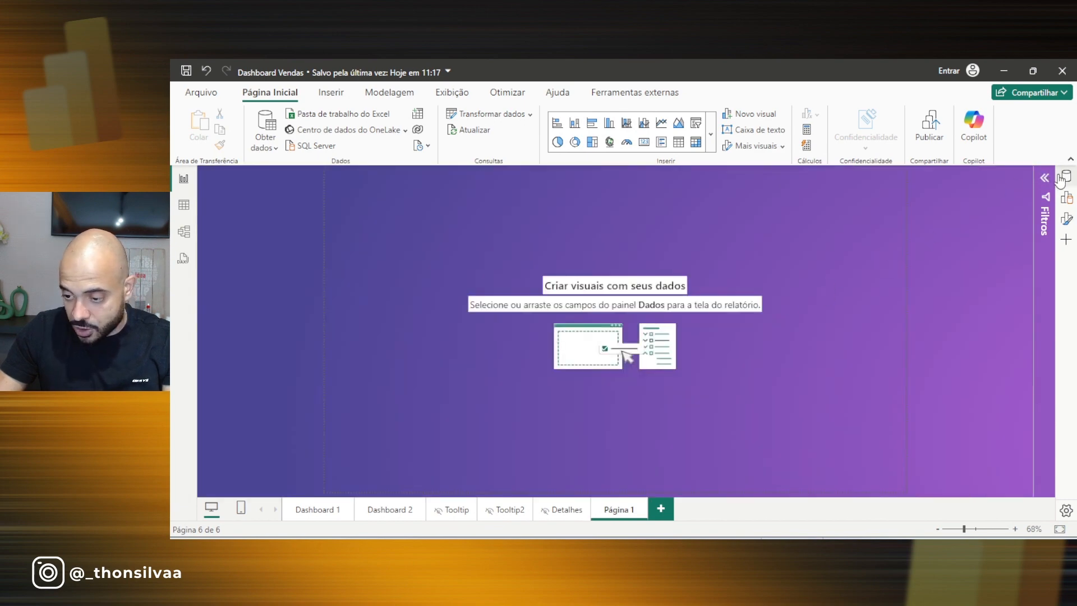
- Set Background3.svg as the canvas background image (Tela de fundo) of the new page
click(1067, 219)
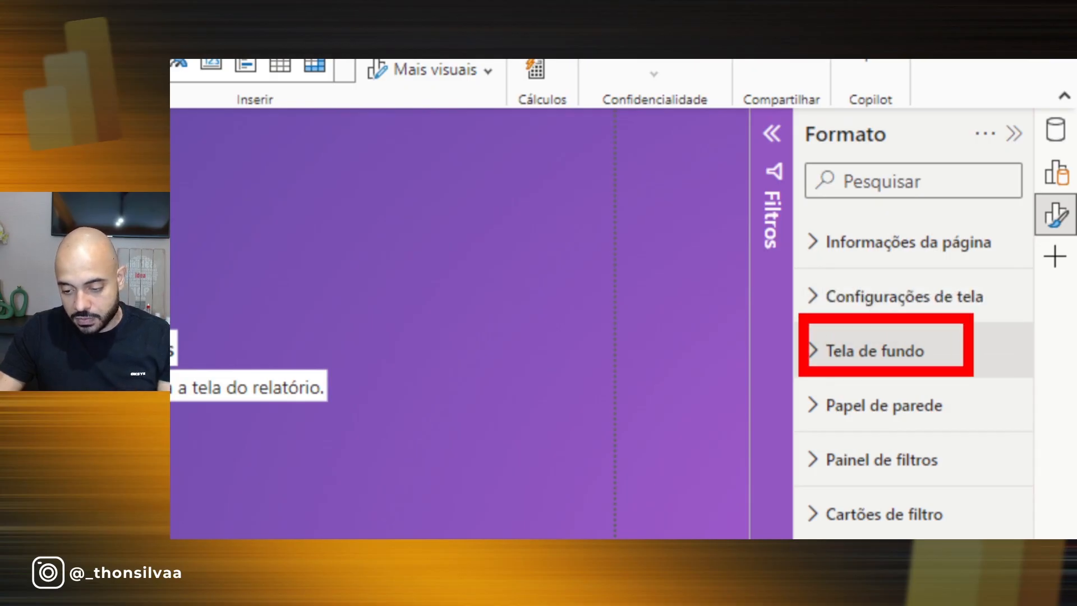
click(867, 355)
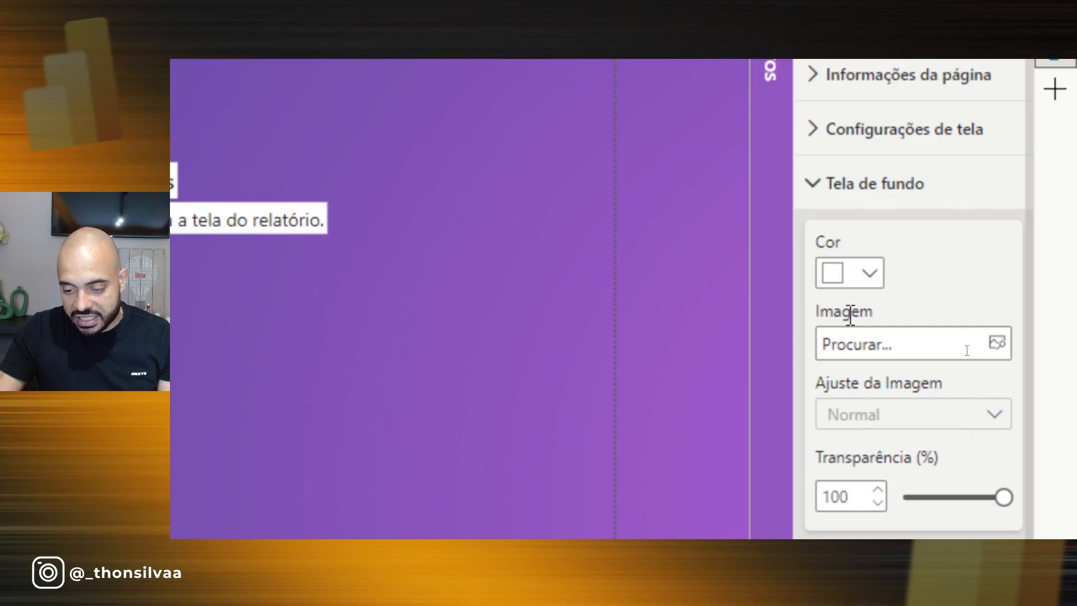
click(876, 352)
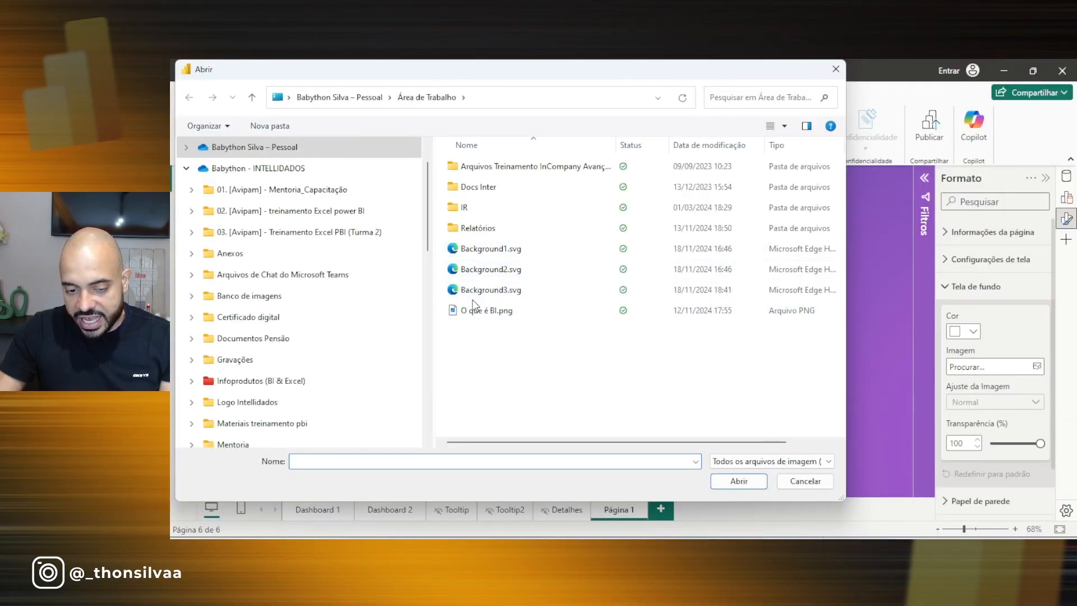
click(258, 381)
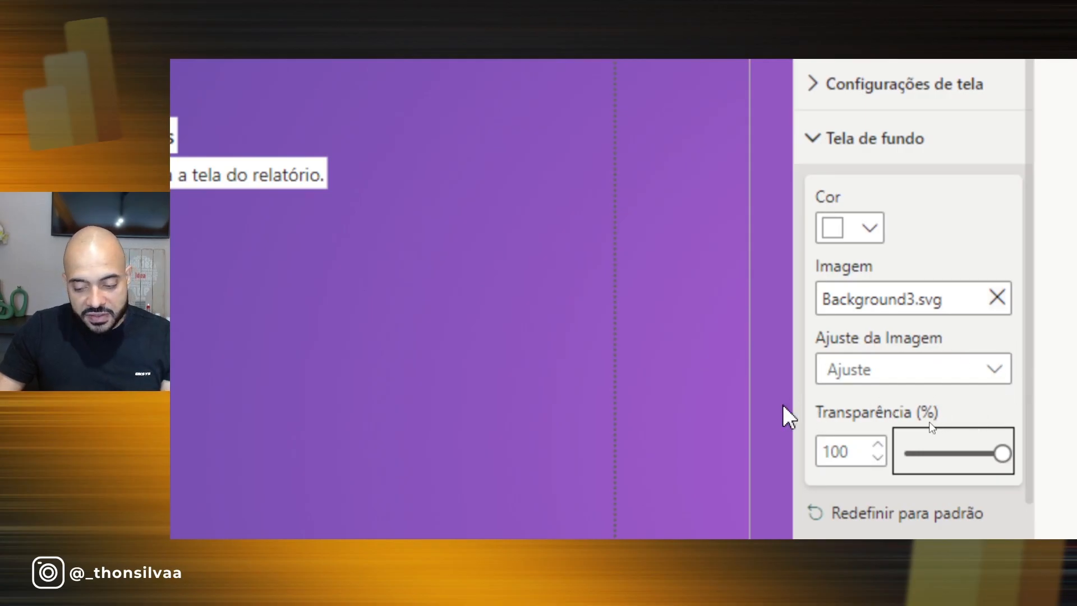
- Mark the background transparency setting with a red box, clear the mark, and set the Background3.svg transparency to 0%
mouse_move(797, 380)
mouse_down()
mouse_move(811, 411)
mouse_move(973, 456)
mouse_move(1035, 492)
mouse_up()
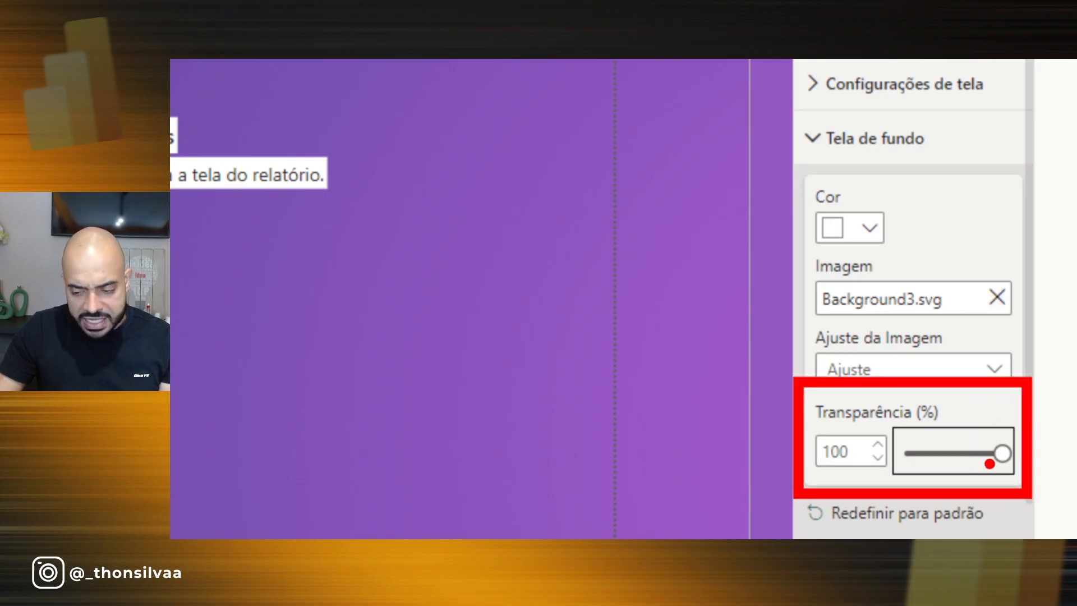
key(Escape)
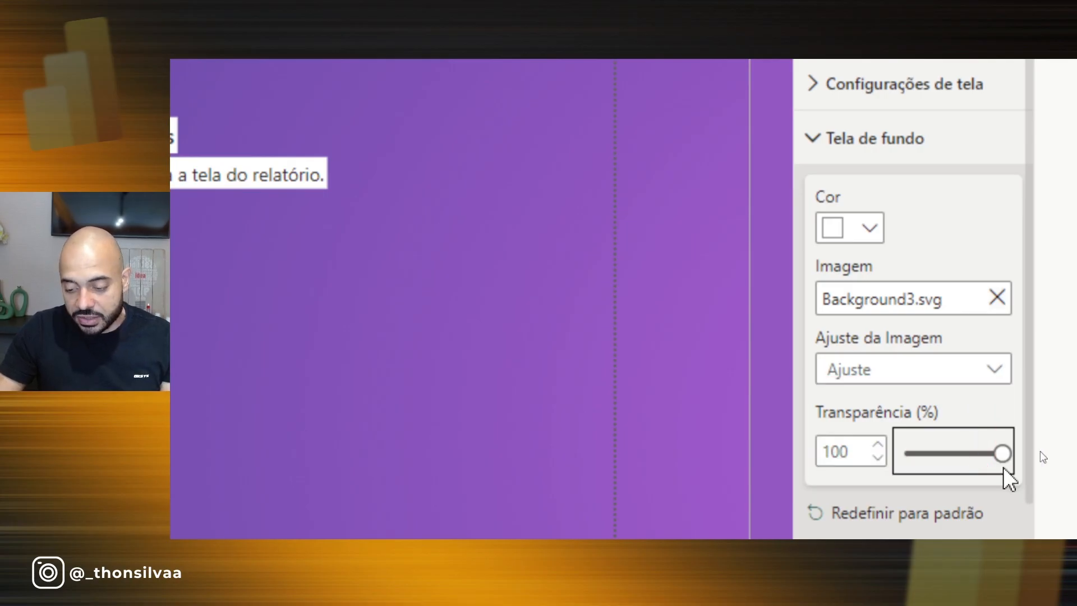
drag(1002, 453, 847, 474)
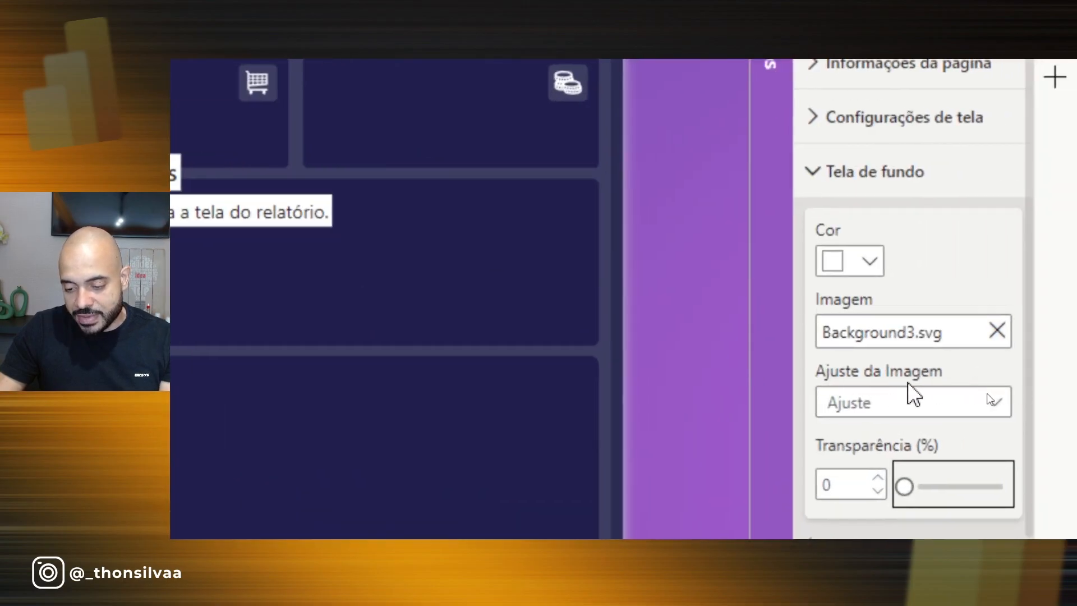
- Try the Normal image fit for the page background, and switch the fit back to Ajuste
click(1006, 411)
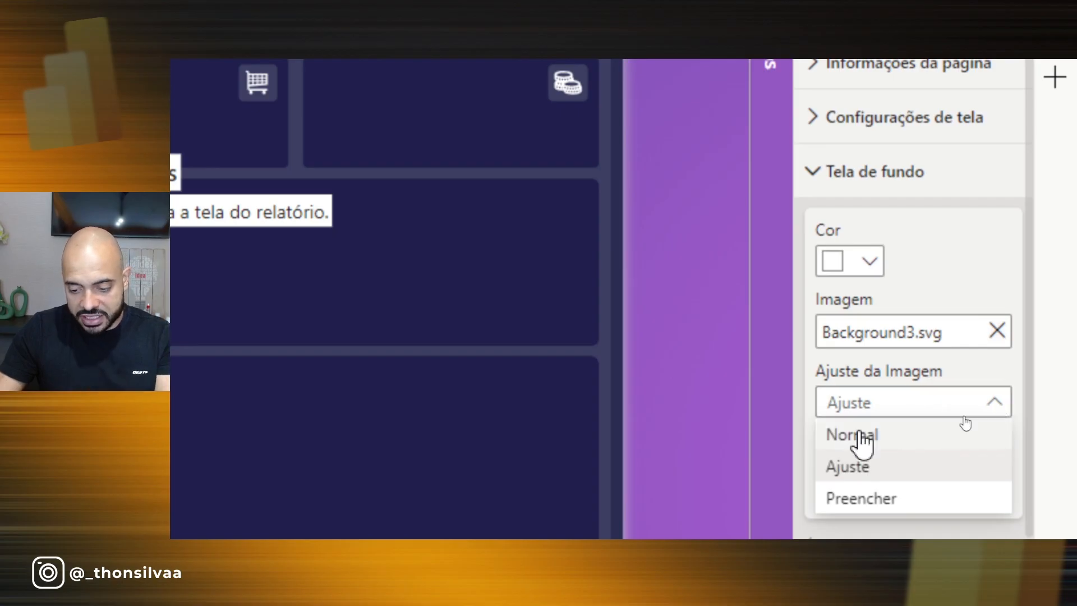
click(844, 435)
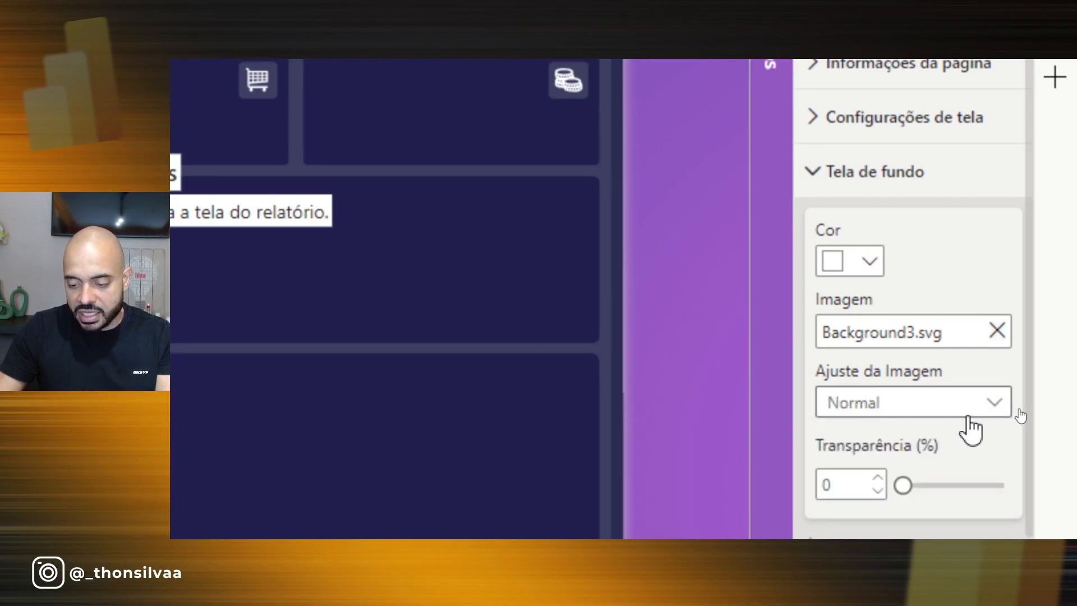
click(994, 410)
click(882, 469)
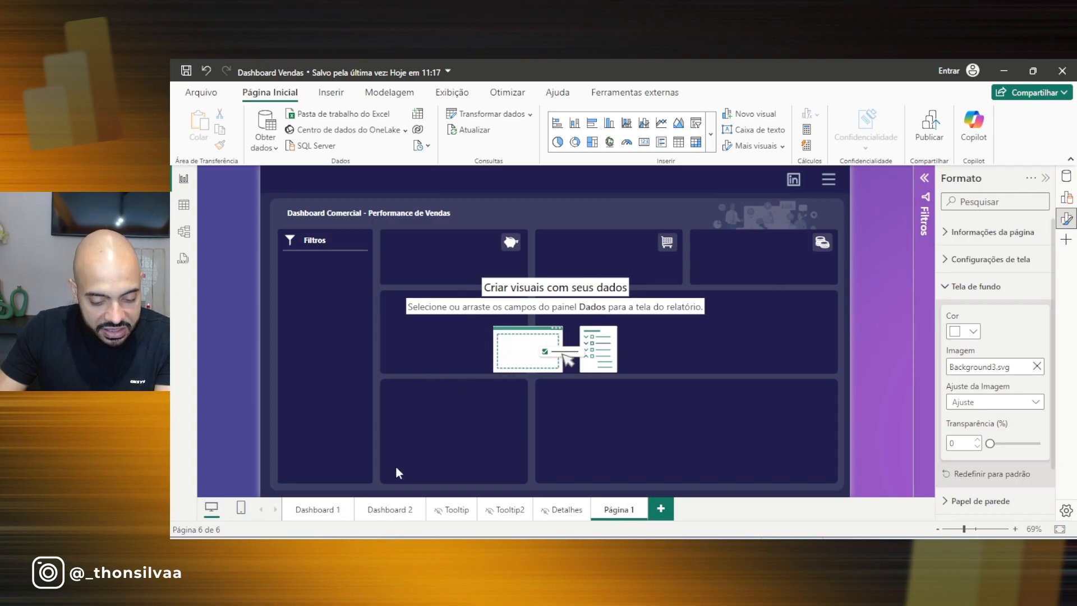
- Open the Dashboard 2 page, mark the Faturamento card's year-over-year variation with a red box, and clear the mark
click(375, 510)
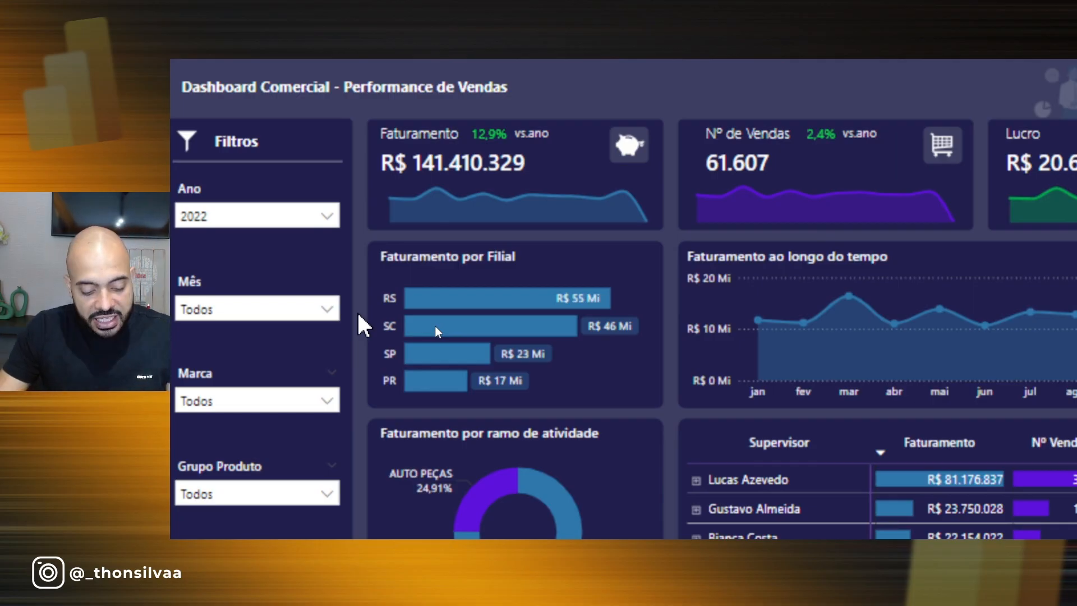
drag(447, 112, 533, 158)
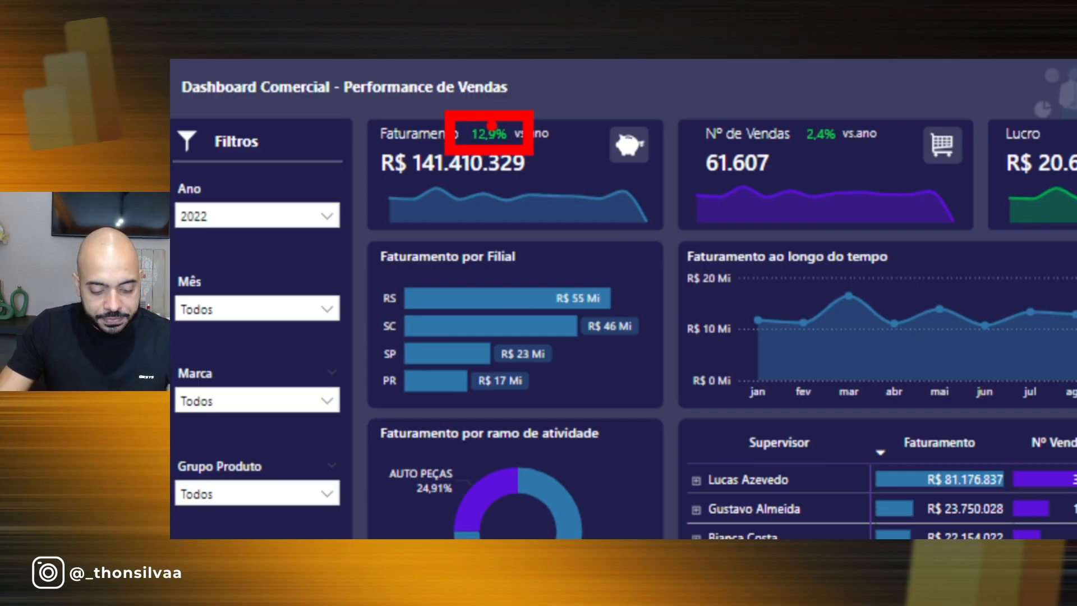
key(Escape)
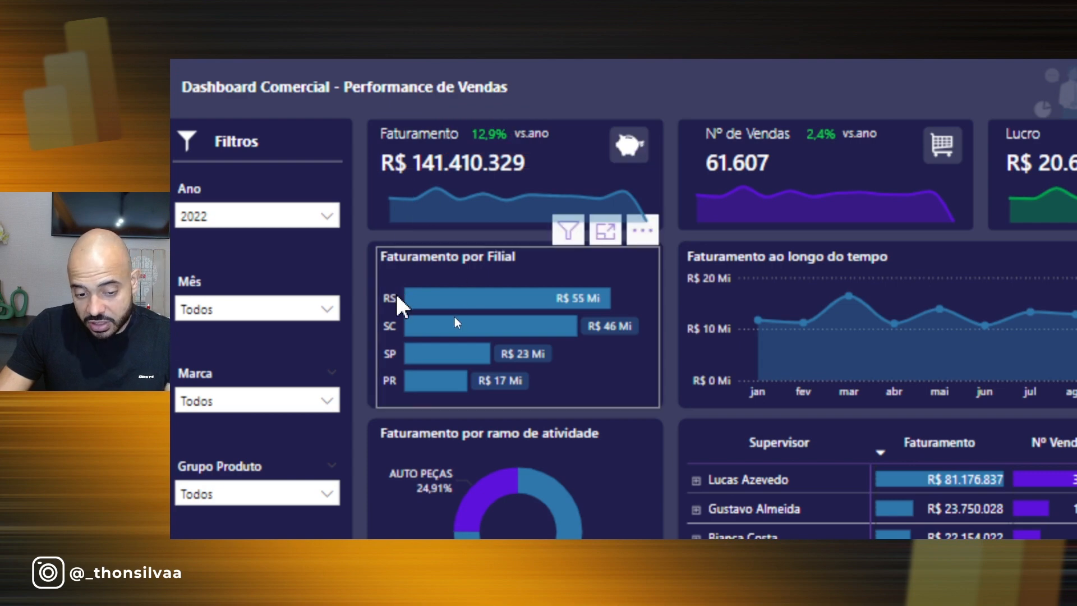
- Cross-filter the Dashboard 2 page by the RS branch in the Faturamento por Filial chart, and clear that filter
click(475, 288)
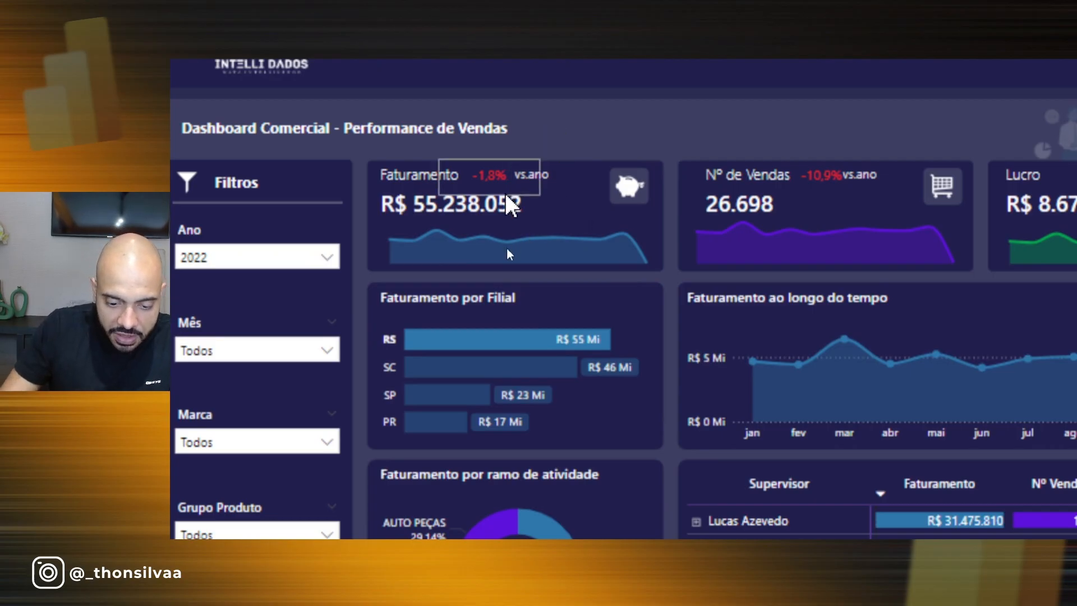
click(387, 339)
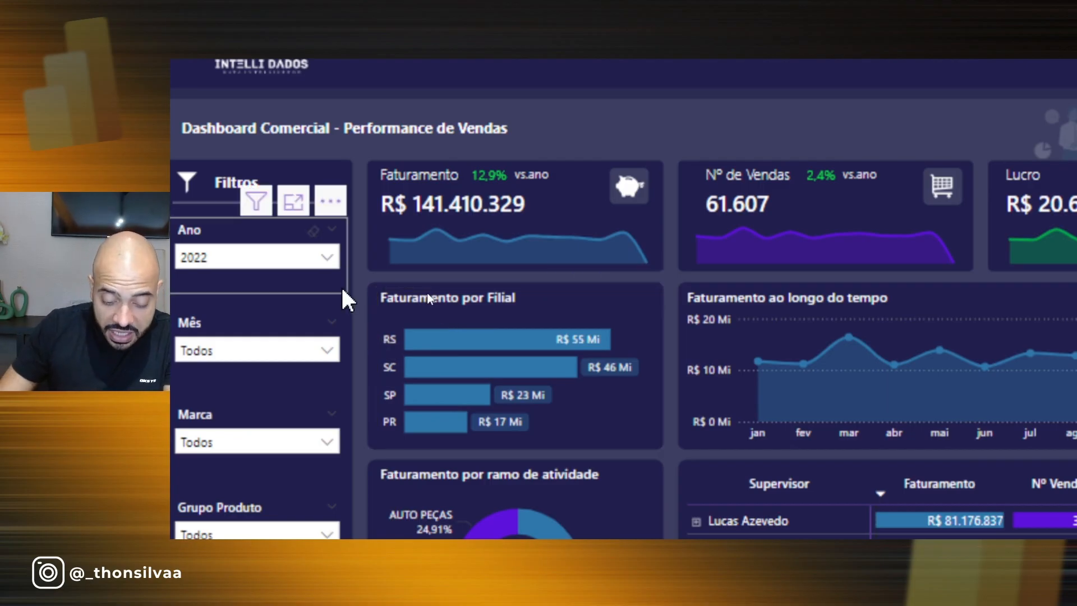
- Display the RS bar's tooltip, mark its Atual, Ano anterior and percentage values with red boxes, and clear the marks
mouse_move(496, 318)
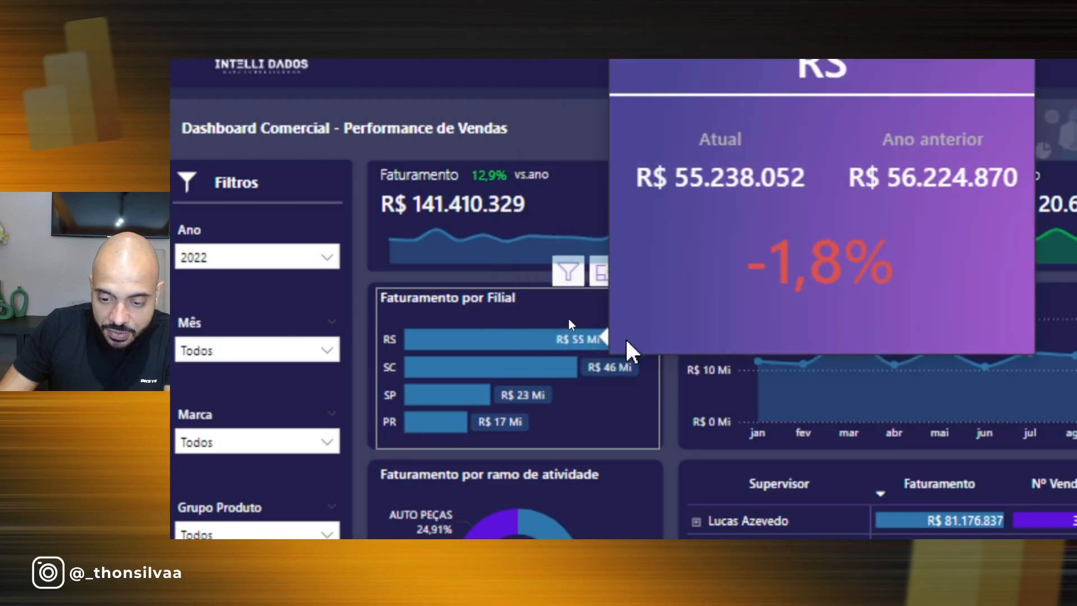
mouse_move(431, 372)
mouse_move(435, 343)
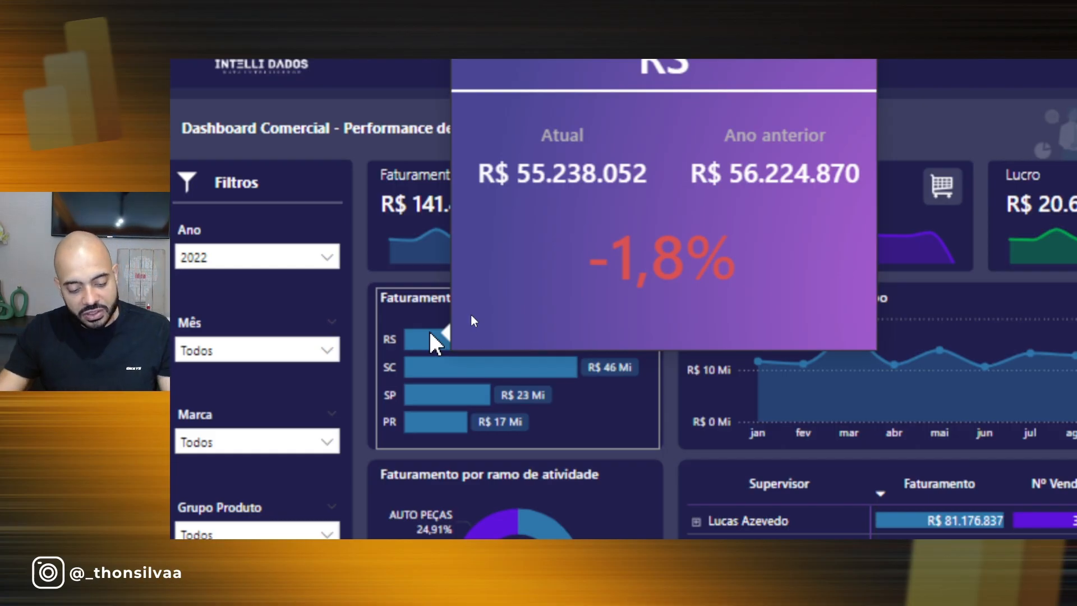
mouse_move(458, 107)
mouse_down()
mouse_move(475, 128)
mouse_move(651, 203)
mouse_up()
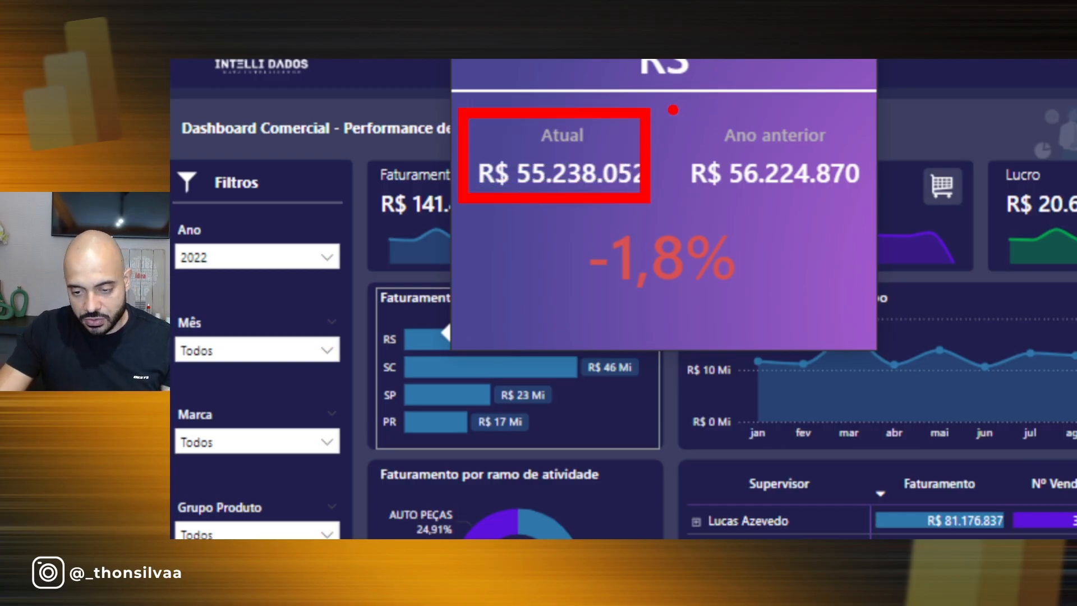
drag(669, 103, 863, 210)
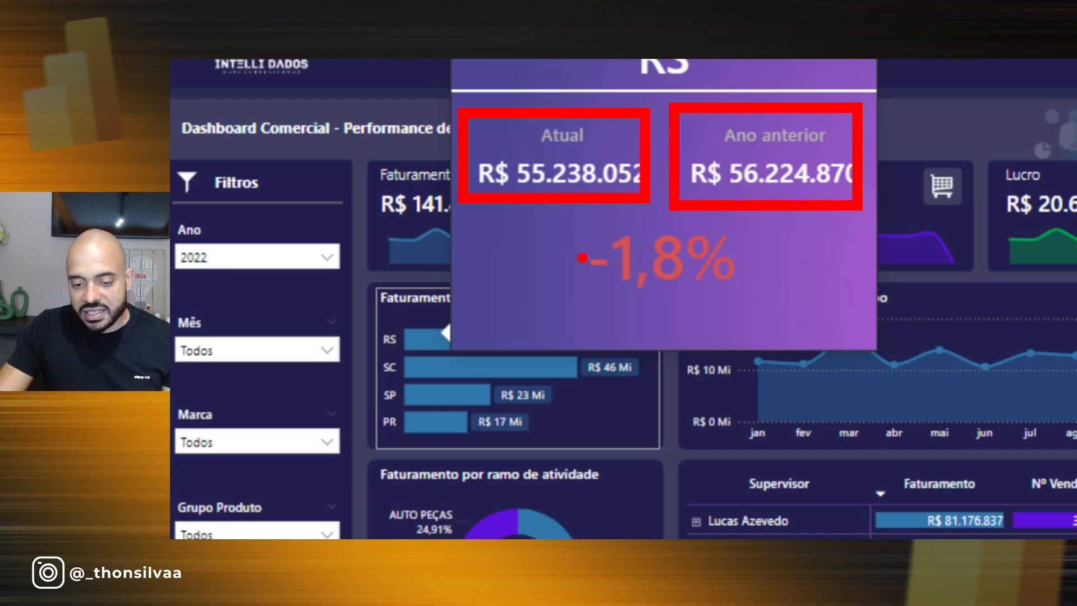
drag(548, 200, 792, 335)
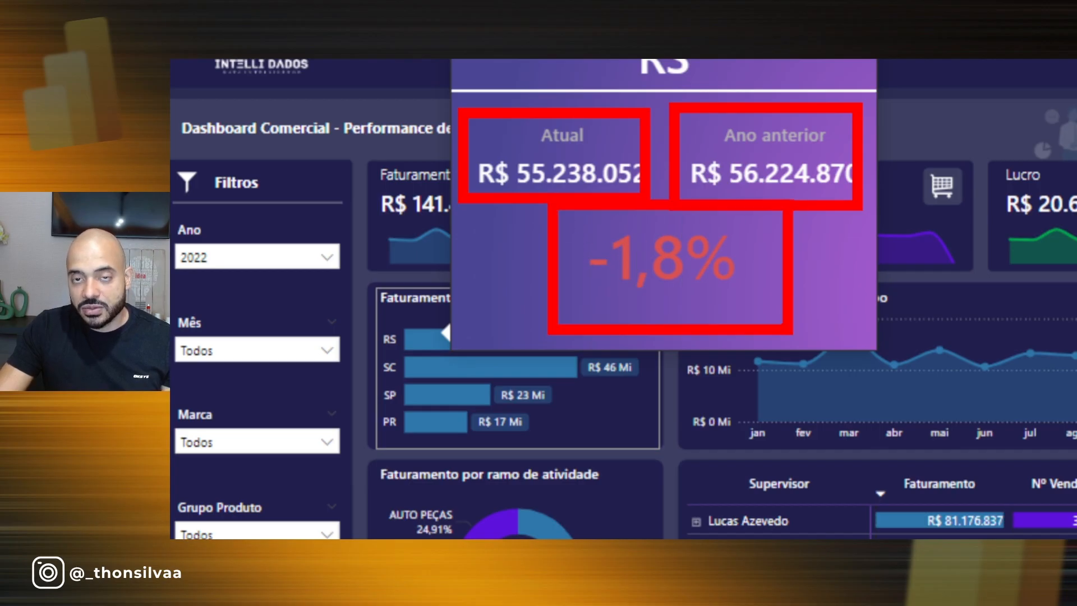
key(Escape)
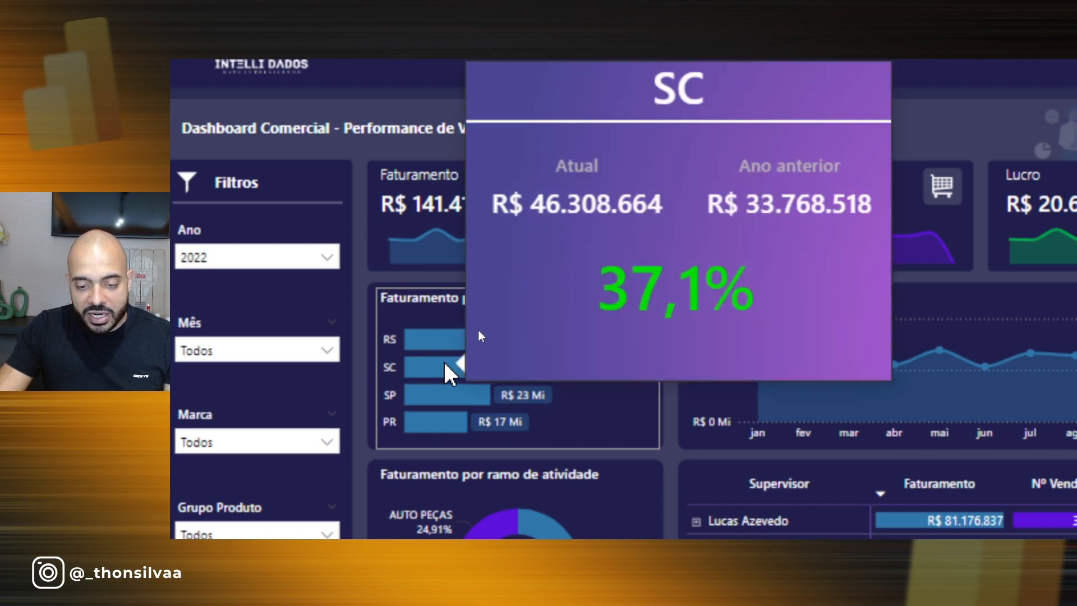
- Examine the tooltips of the other branch bars in Faturamento por Filial and the Faturamento ao longo do tempo chart
mouse_move(443, 406)
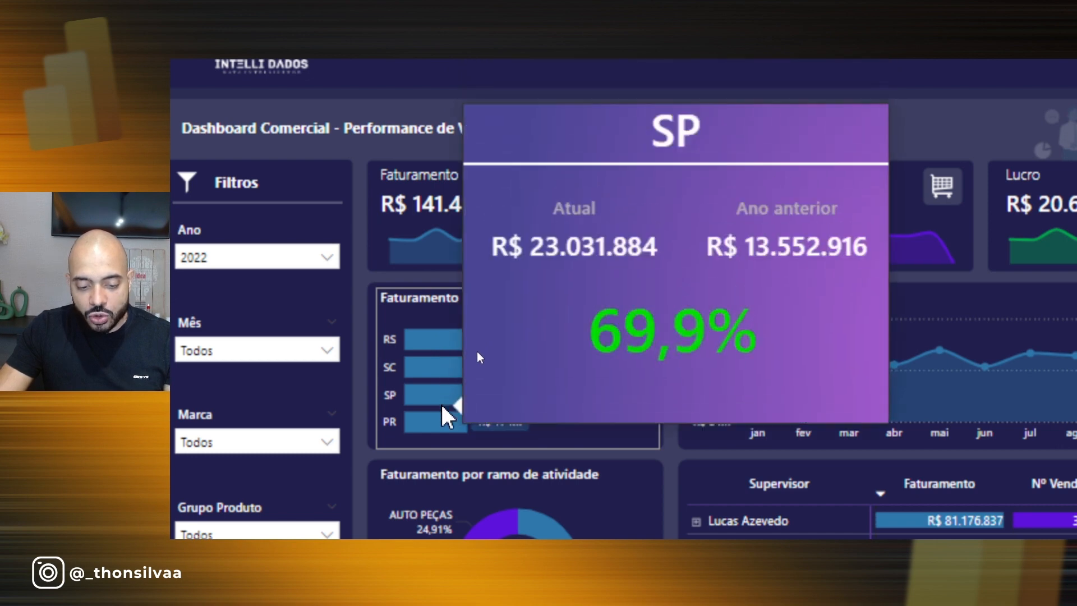
mouse_move(433, 431)
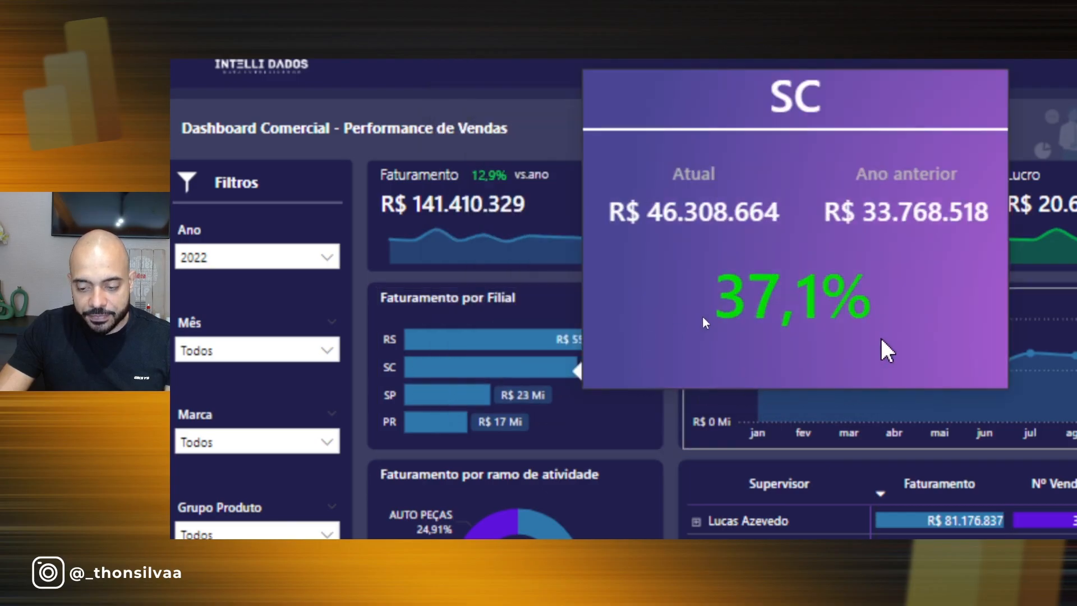
mouse_move(918, 365)
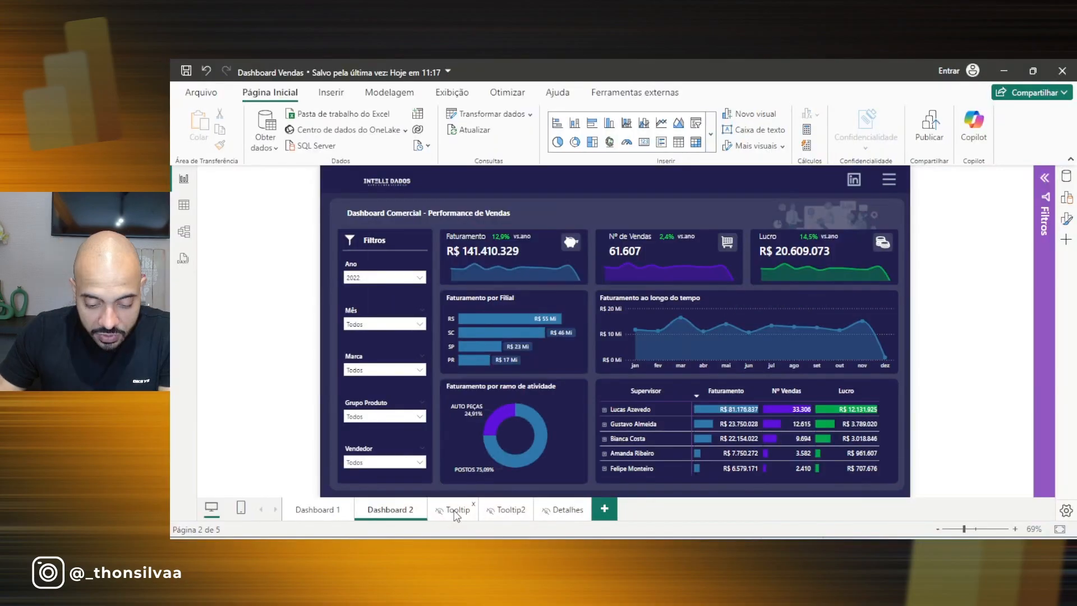
- View the Tooltip page and add a new page to the report
click(455, 511)
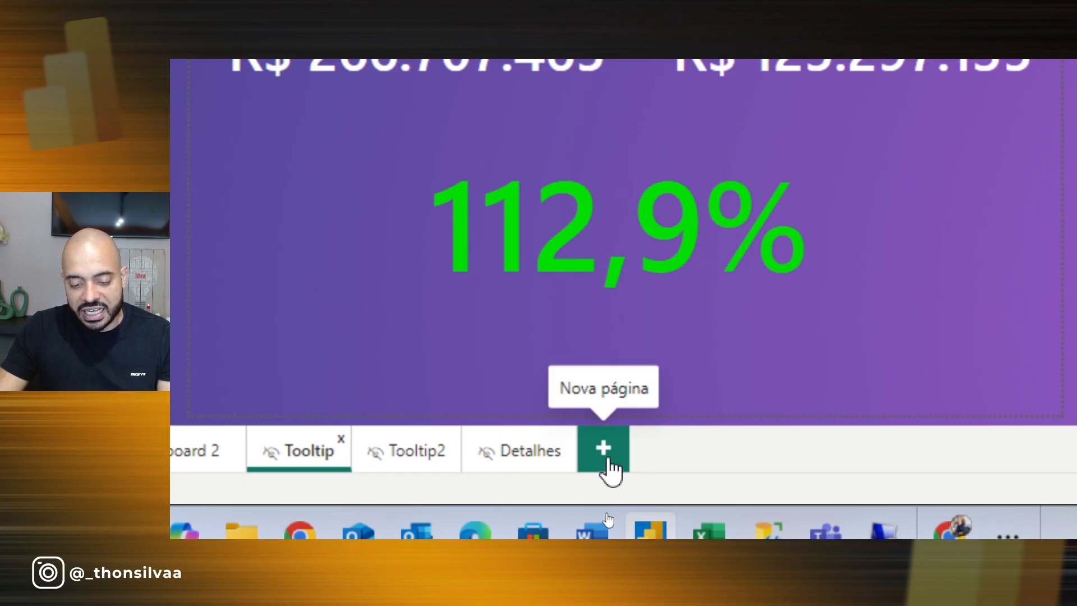
click(608, 461)
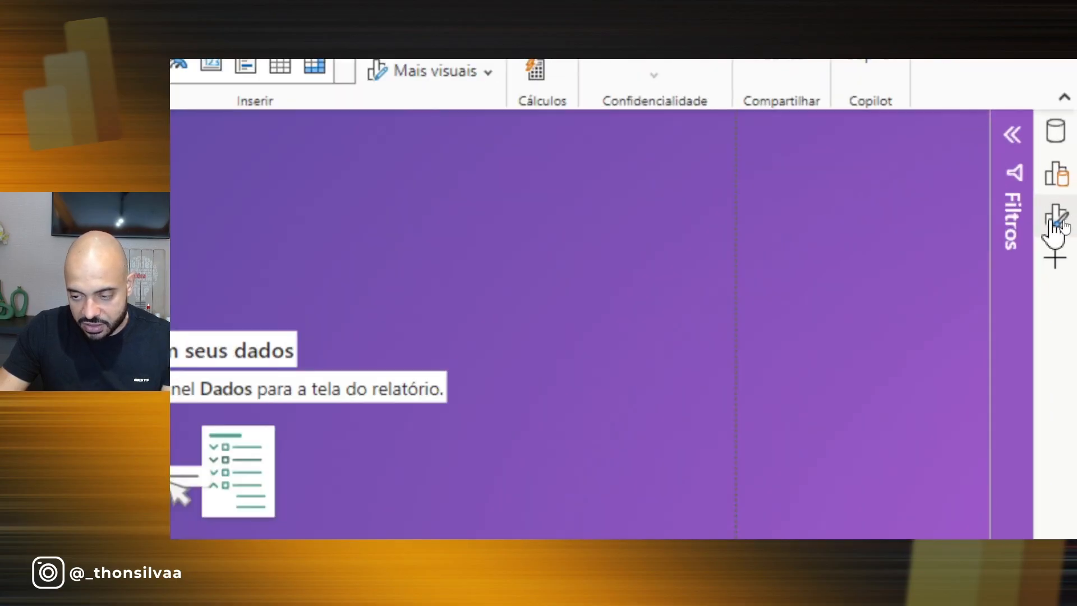
- Mark the new page's Configurações de tela section with a red box, clear it, and set the page type to Dica de Ferramenta
click(1055, 225)
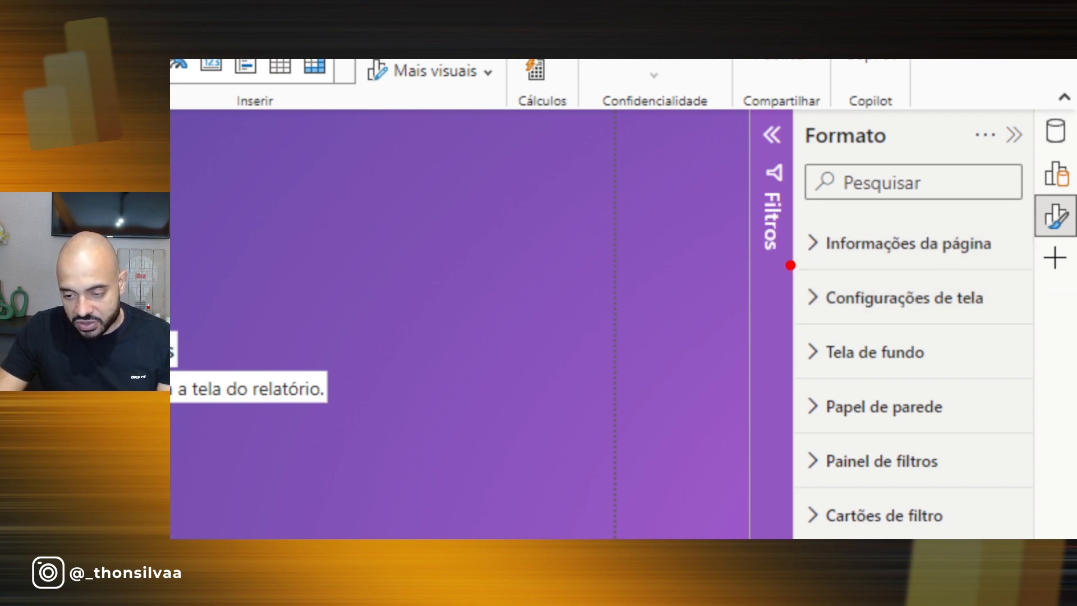
mouse_move(777, 259)
mouse_down()
mouse_move(945, 336)
mouse_move(996, 341)
mouse_up()
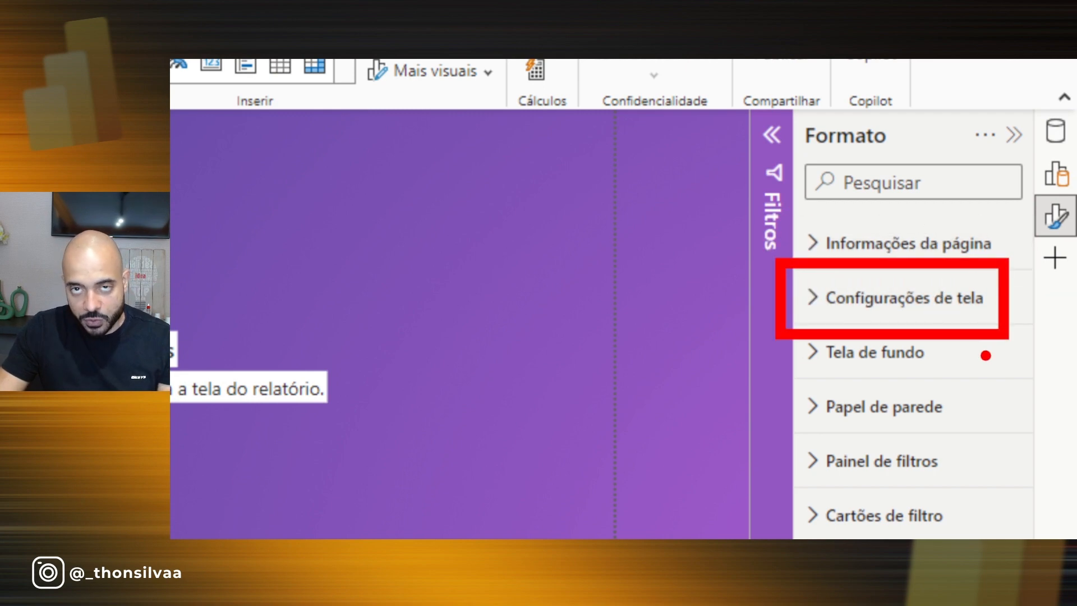
key(Escape)
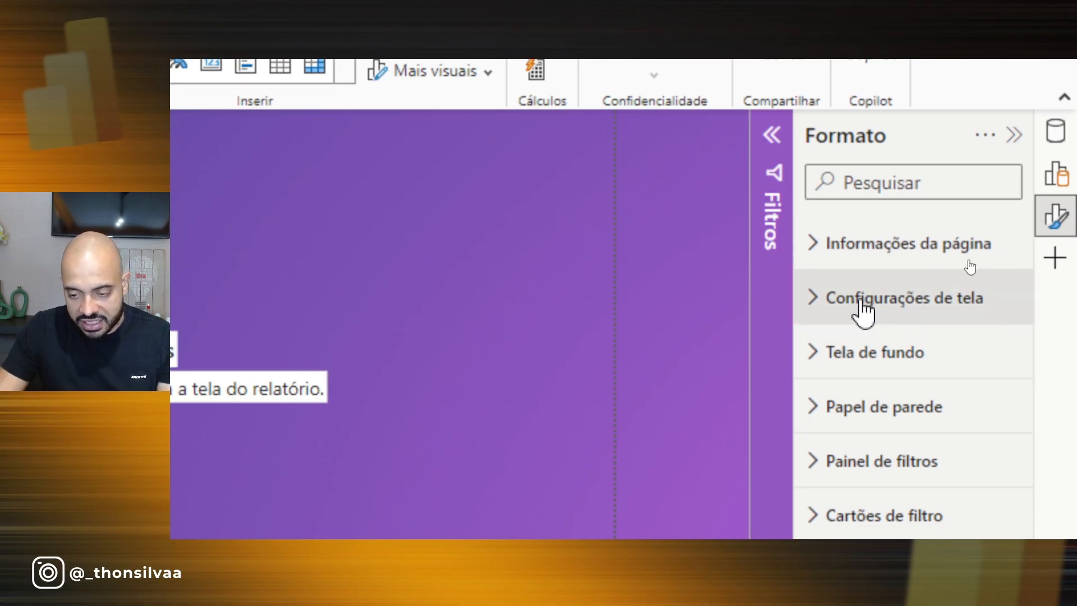
click(909, 309)
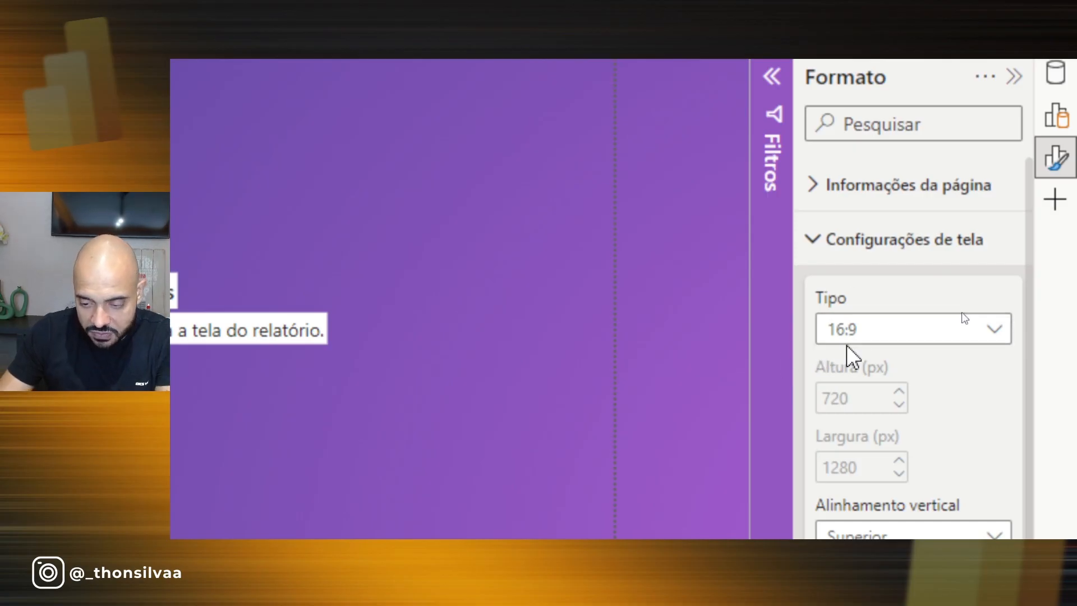
click(996, 331)
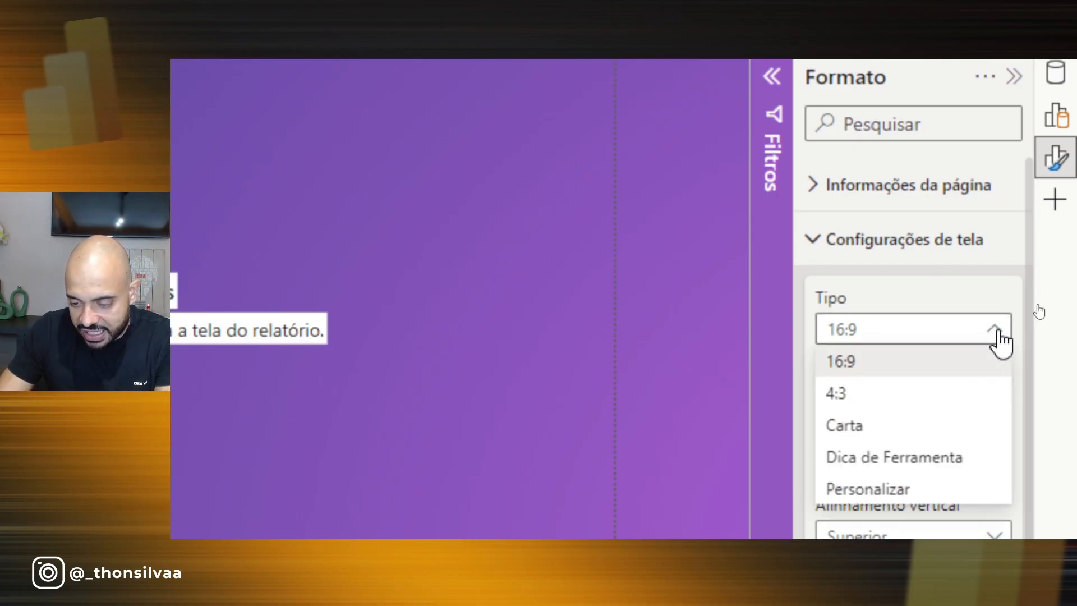
click(876, 477)
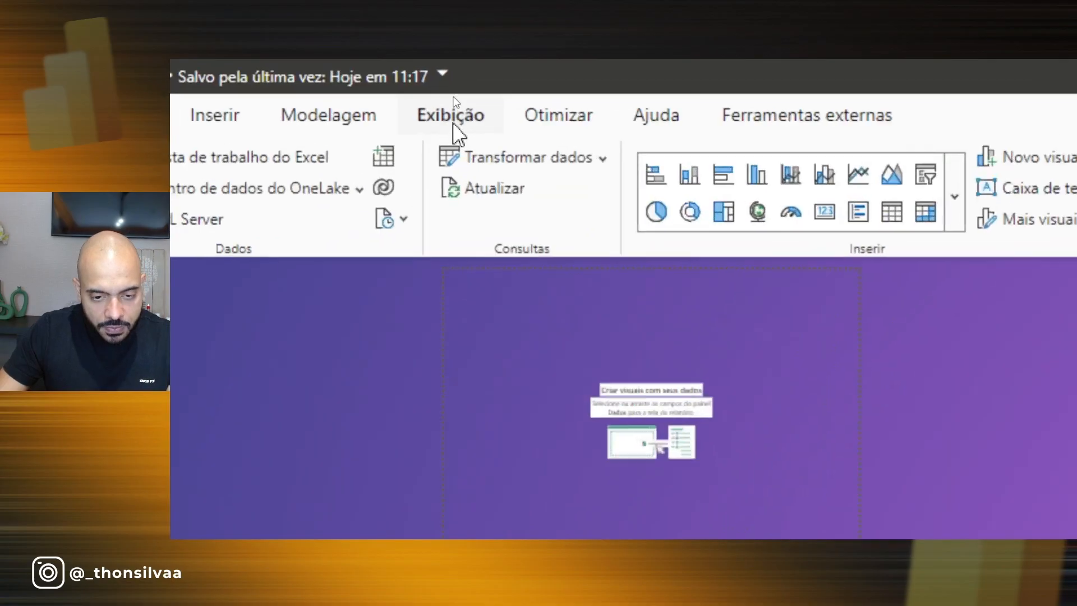
- Change the page view of the new tooltip page to Ajustar à largura, and look over the canvas
click(452, 96)
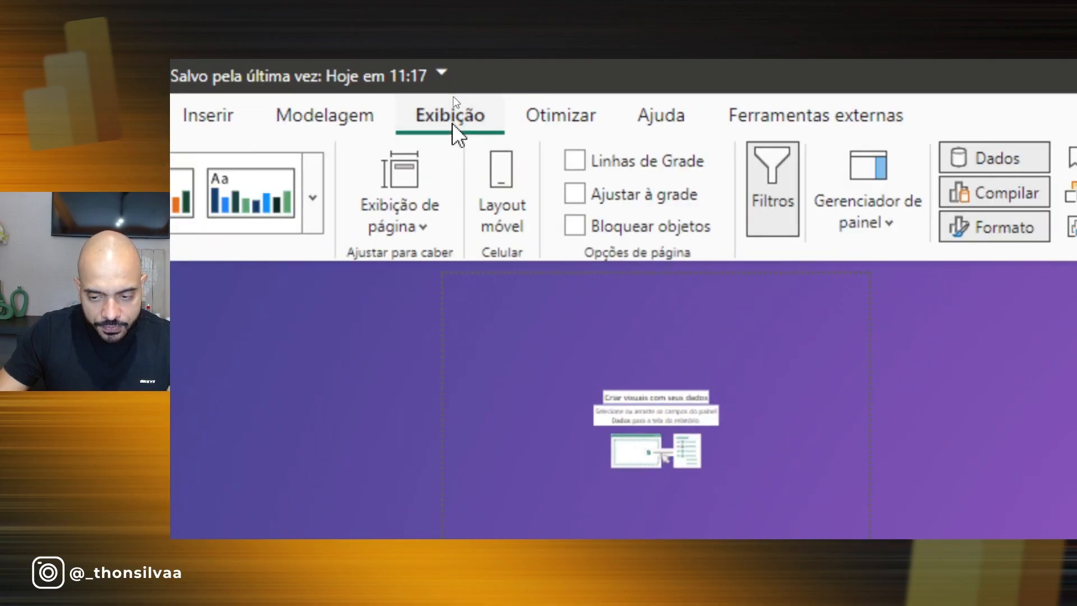
click(409, 227)
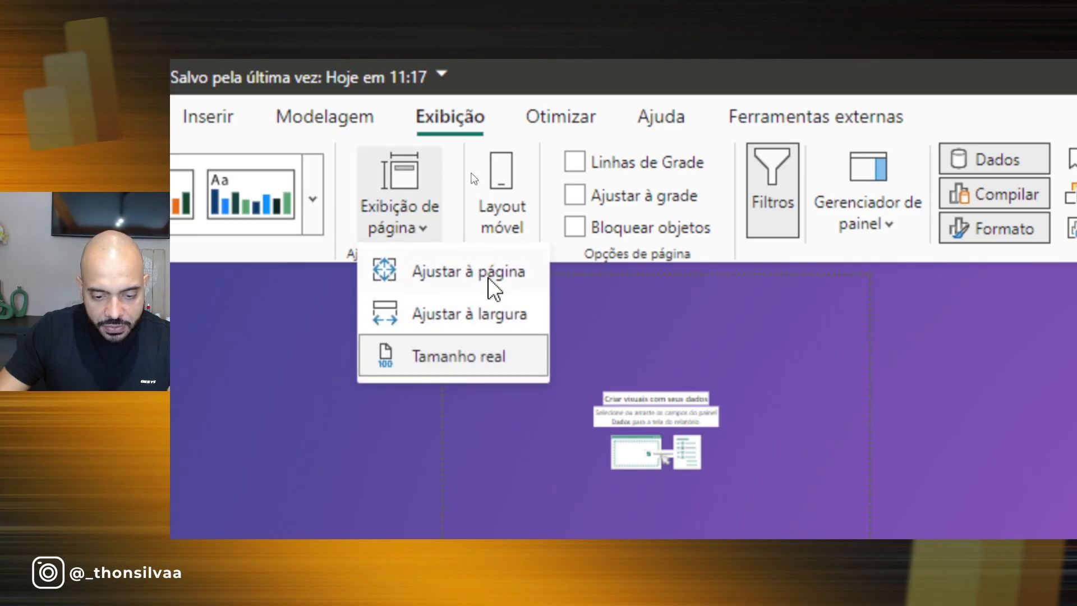
click(456, 314)
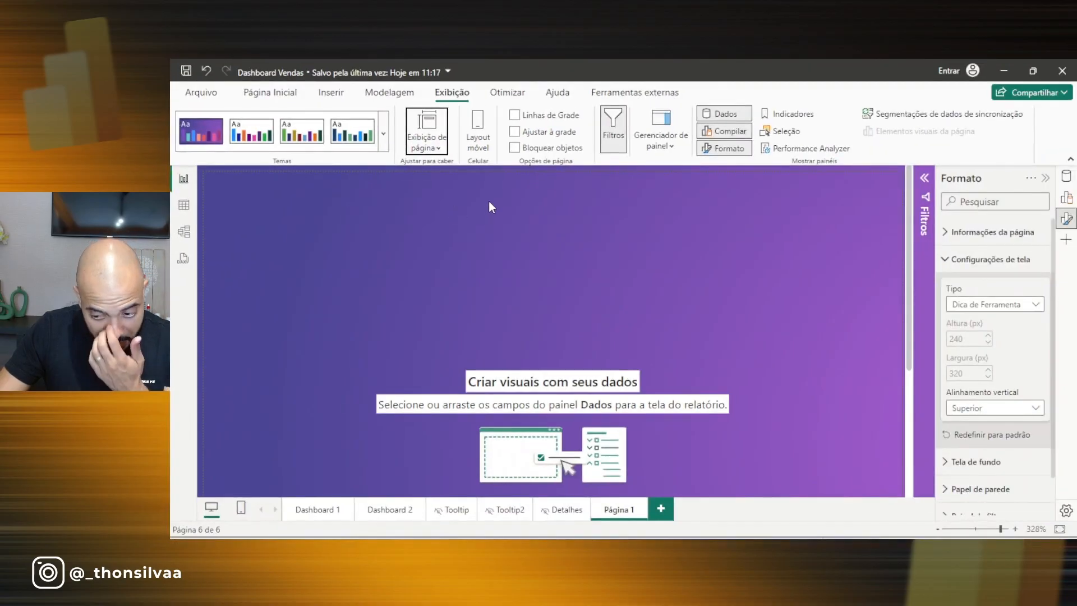
scroll(494, 404, down, 3)
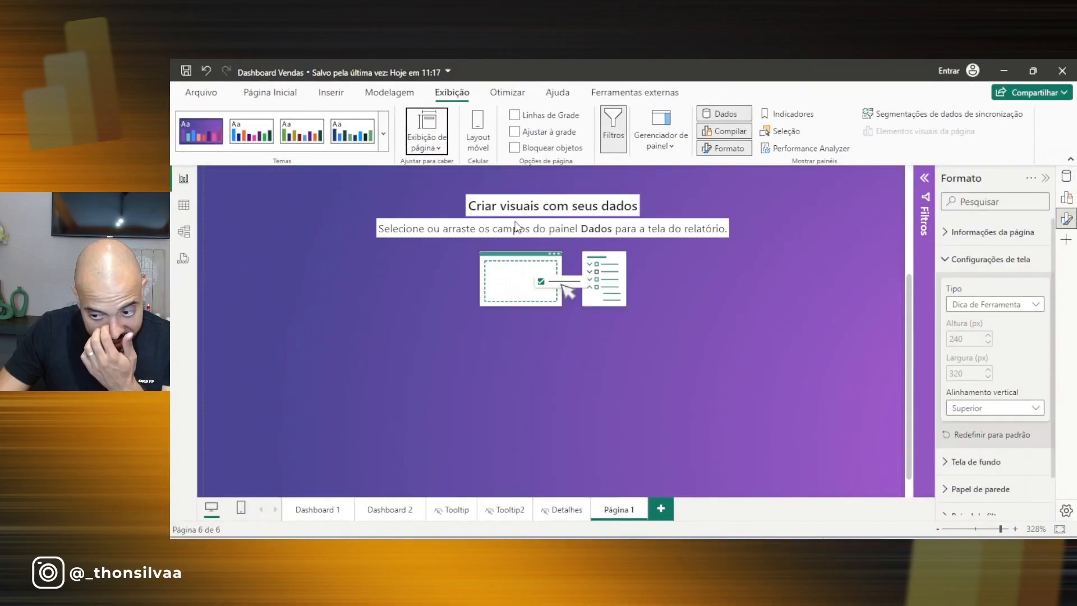
scroll(453, 276, up, 3)
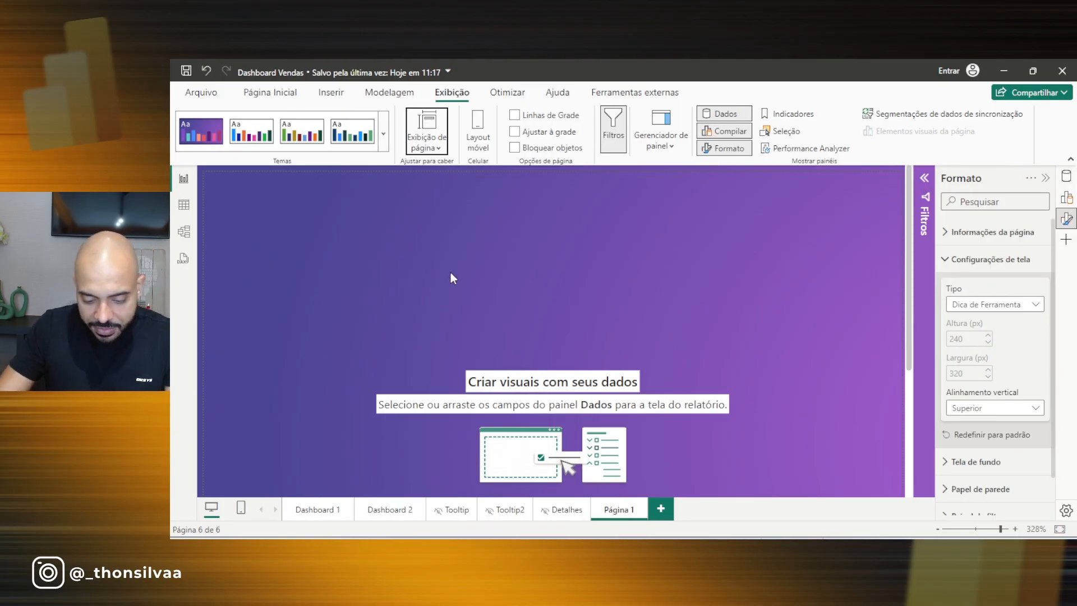
- Mark the Tipo setting of the tooltip page with a red box and draw a red curve leading away from it
key(ctrl+2)
drag(934, 277, 1075, 331)
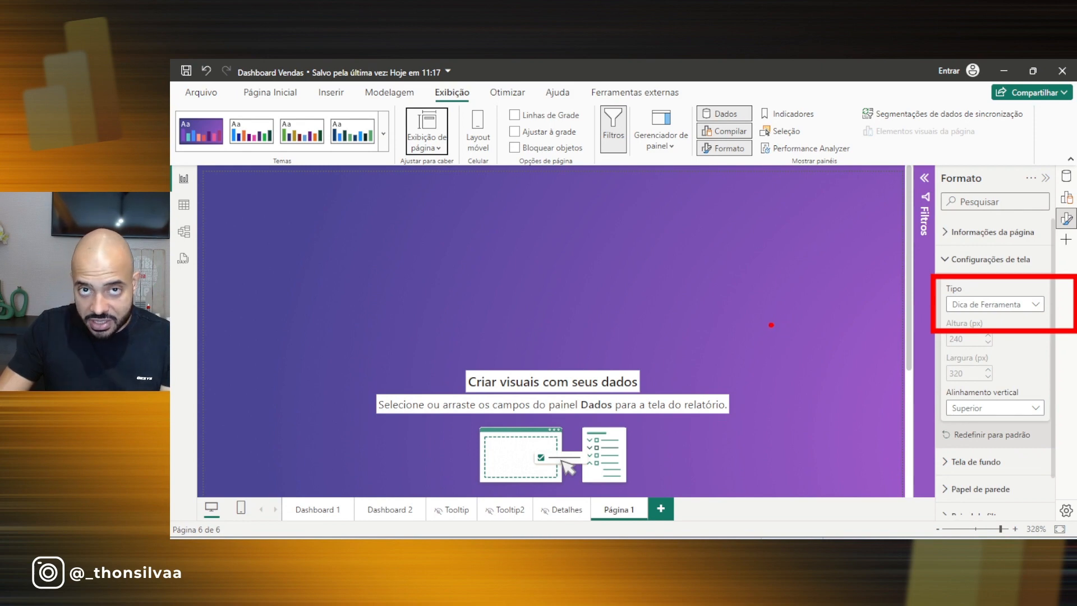
drag(932, 283, 804, 245)
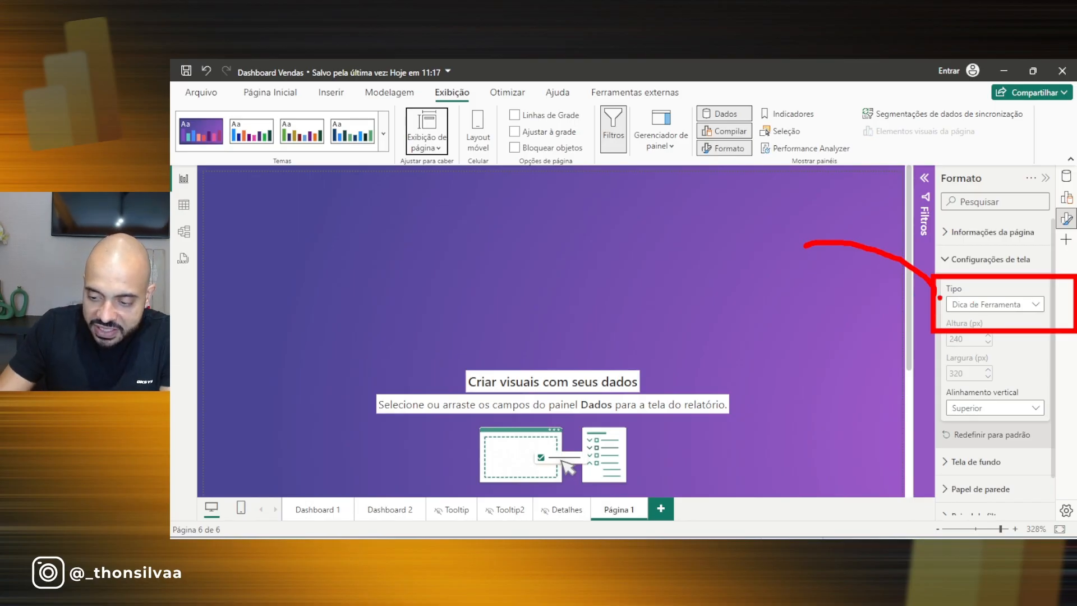
- Add a head to the red curve from the Tipo setting, clear the annotations, and show the Compilar pane beside the format options
mouse_move(814, 273)
mouse_down()
mouse_move(801, 247)
mouse_move(776, 261)
mouse_move(820, 275)
mouse_up()
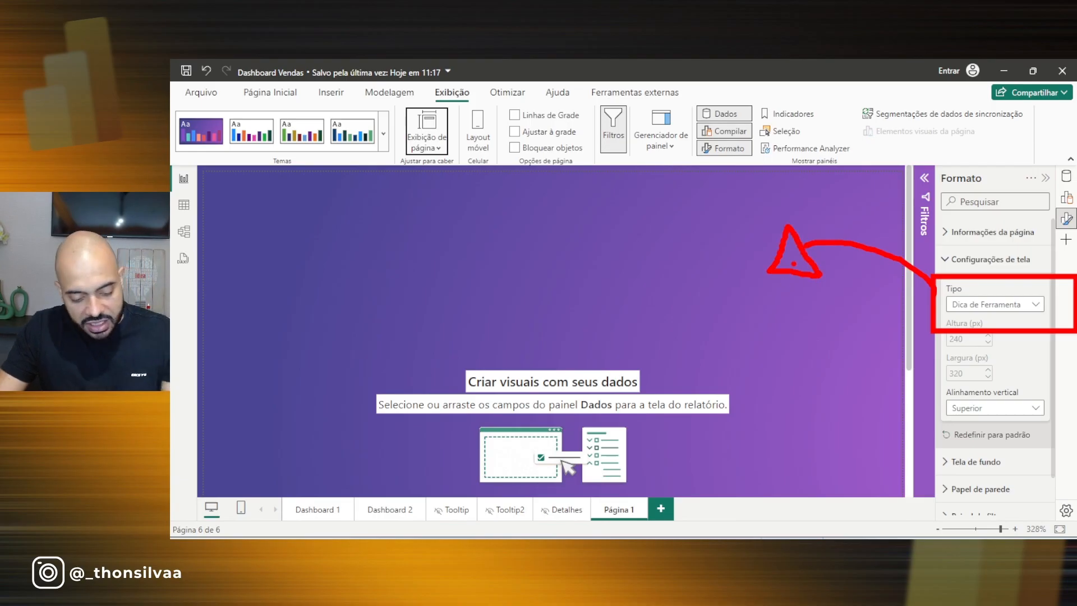
key(Escape)
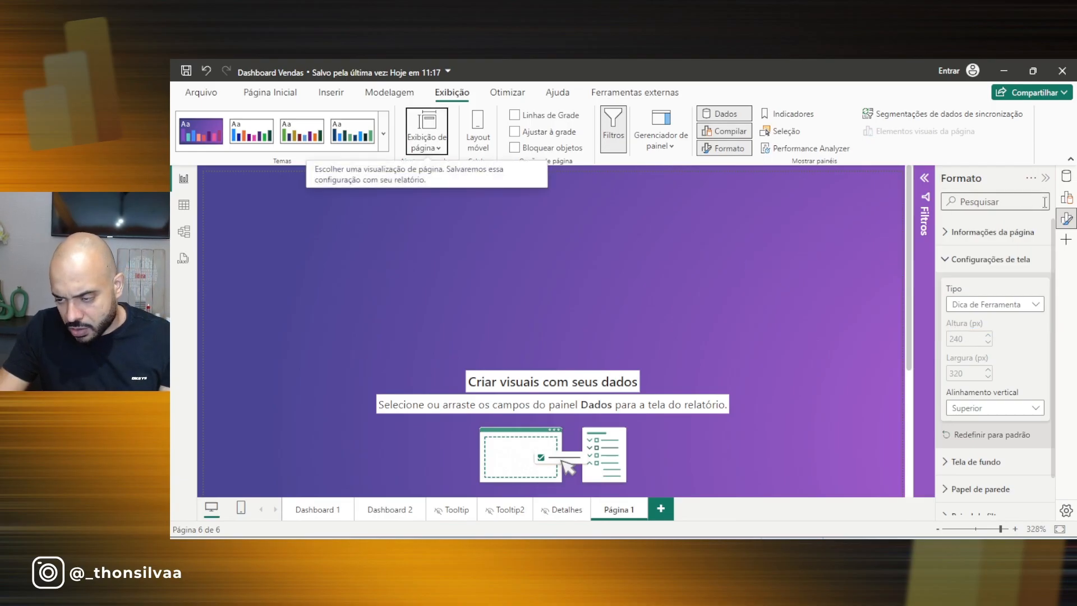
click(1067, 197)
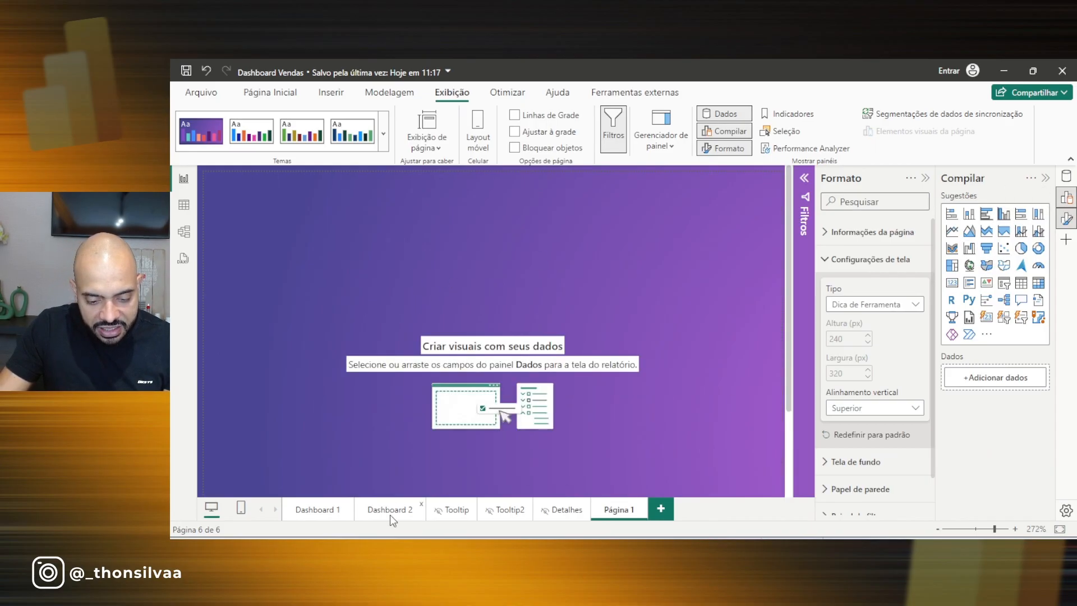
- View the Tooltip2 page for comparison, and hide the new tooltip page Página 1 from report viewers
click(508, 513)
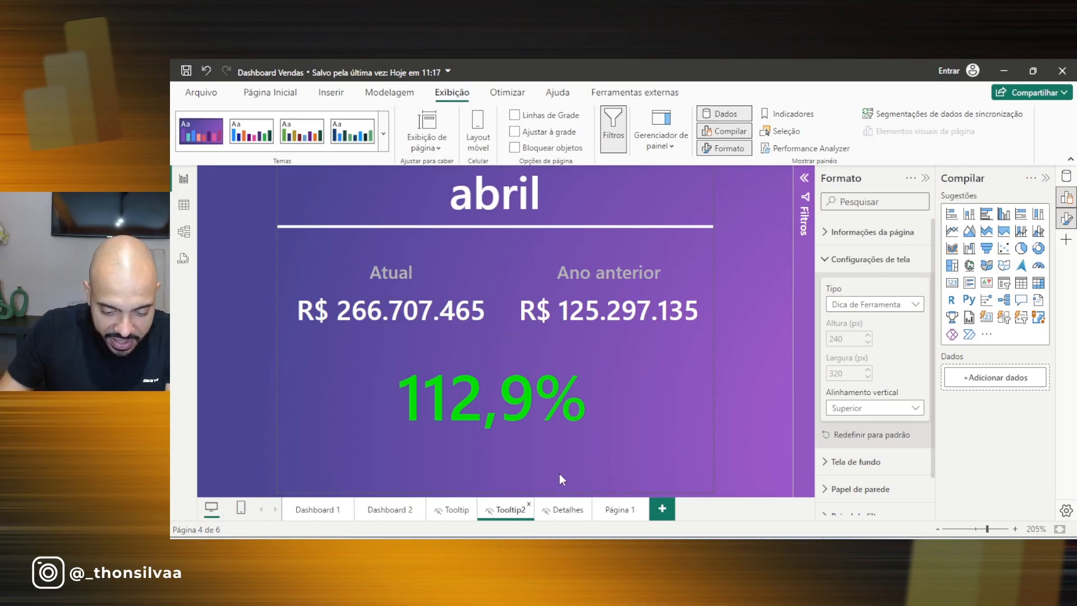
click(624, 512)
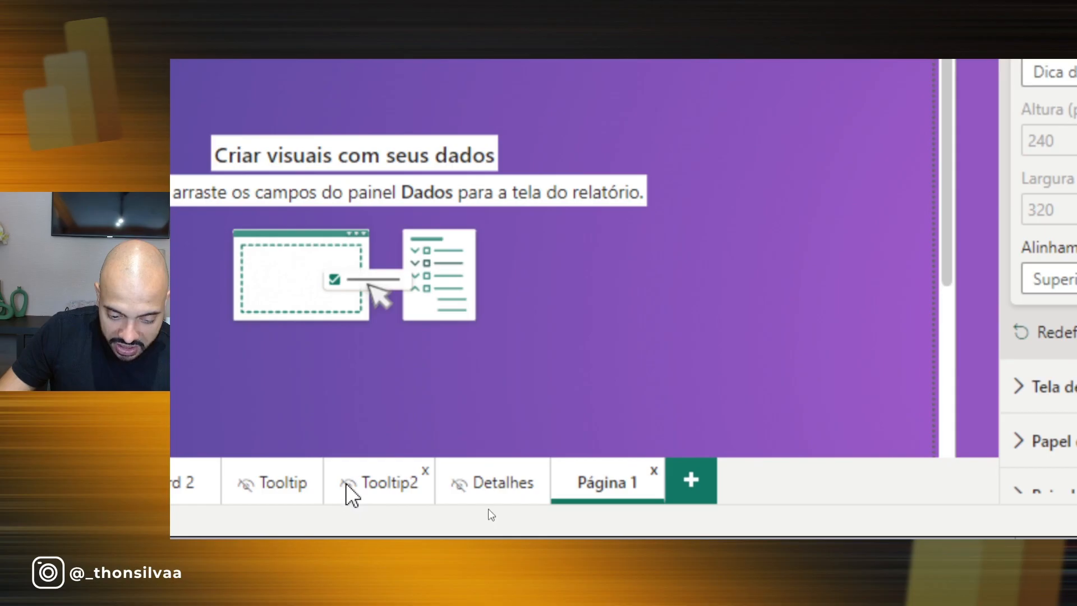
right_click(609, 492)
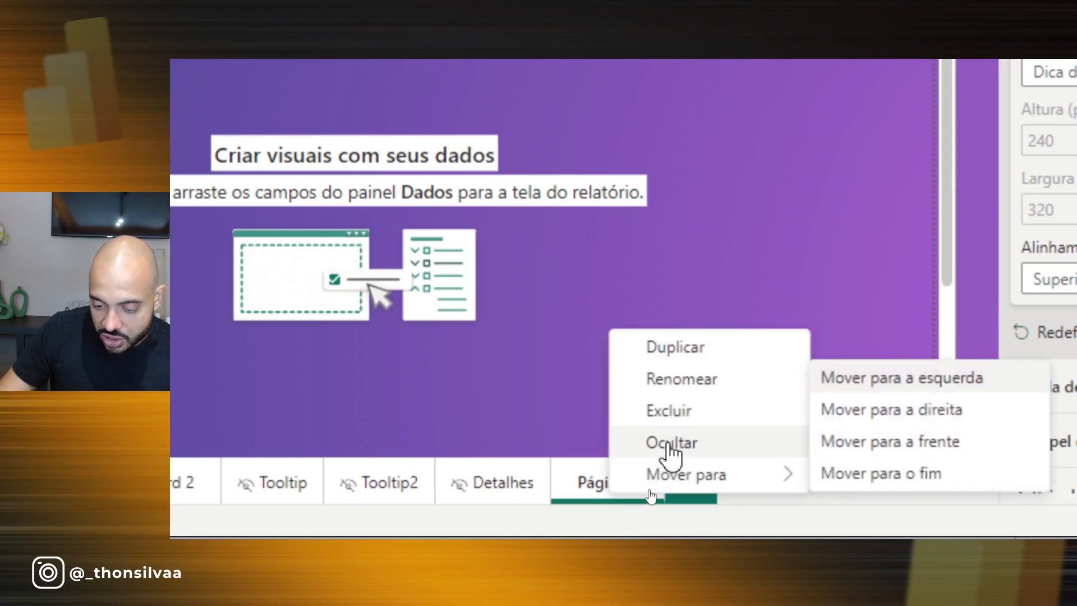
click(672, 444)
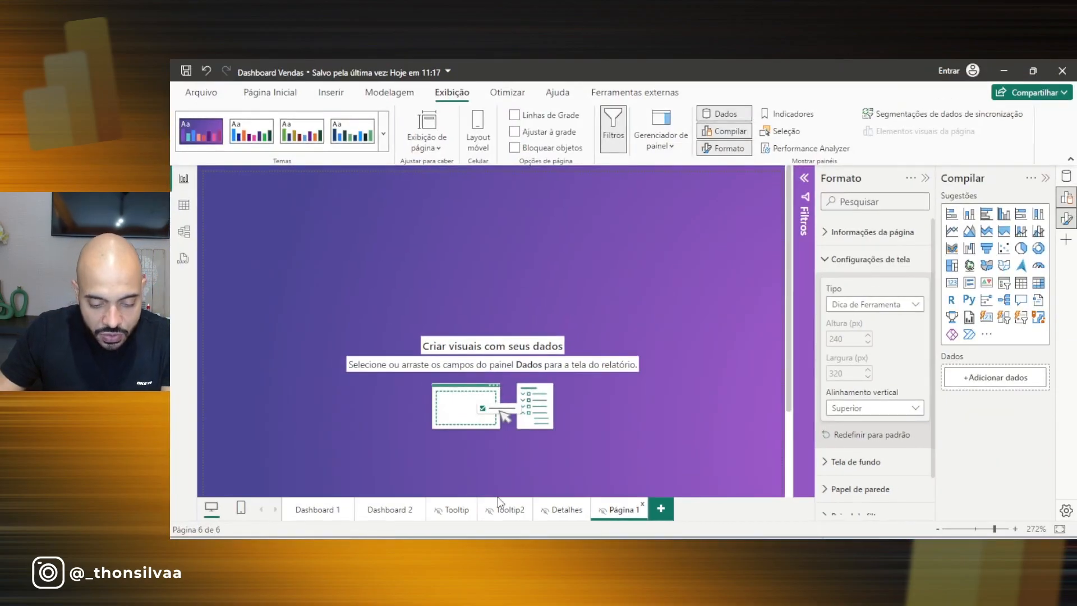
- Select the Faturamento por Filial chart on Dashboard 2, widen its format pane, and expand its Dicas de ferramentas properties
click(392, 510)
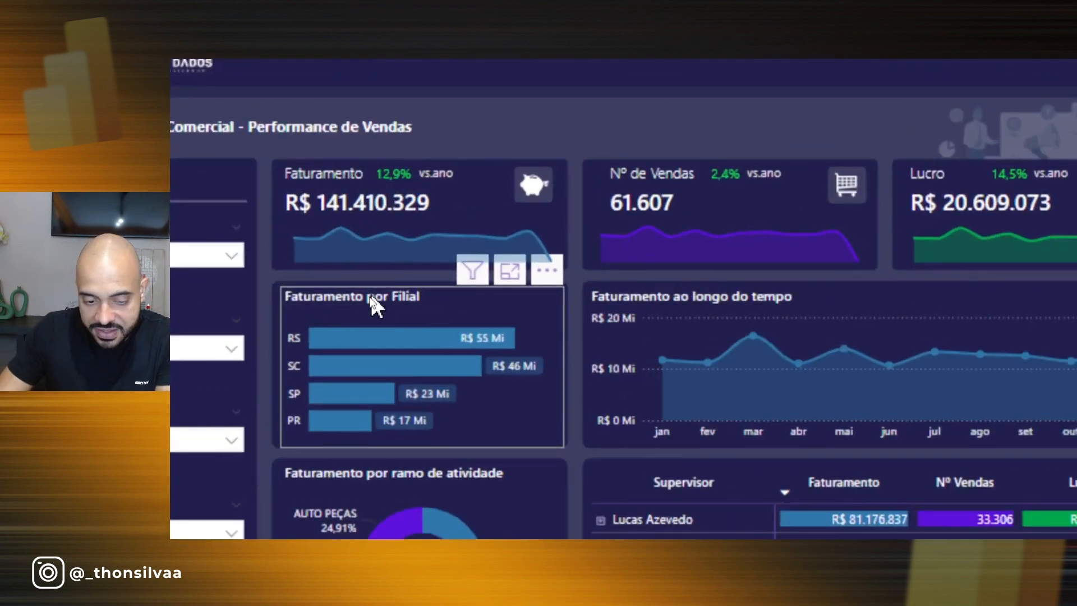
click(371, 297)
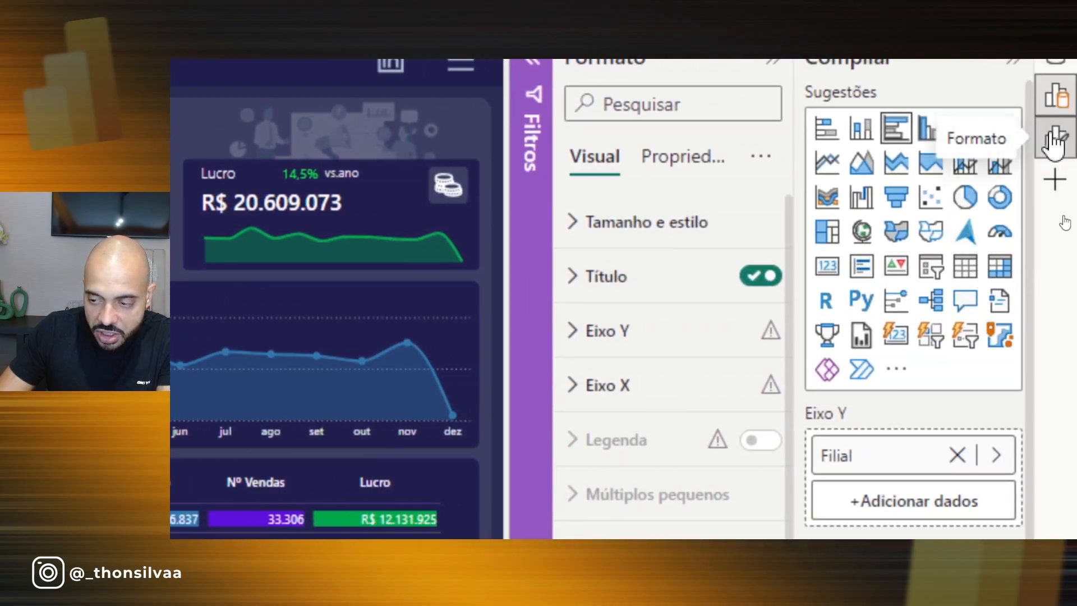
click(1055, 143)
click(1057, 147)
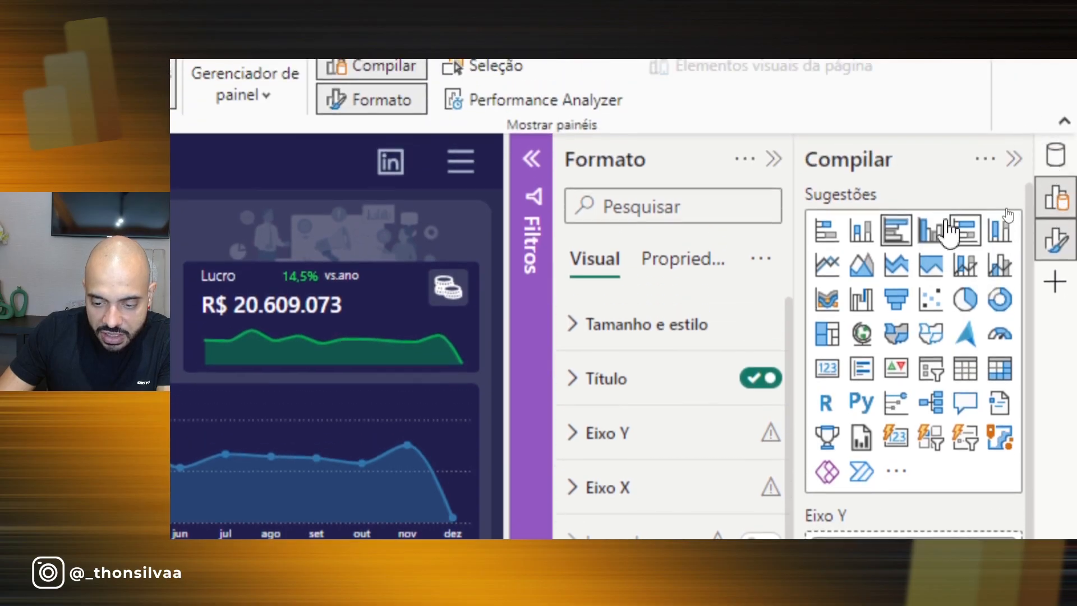
click(682, 263)
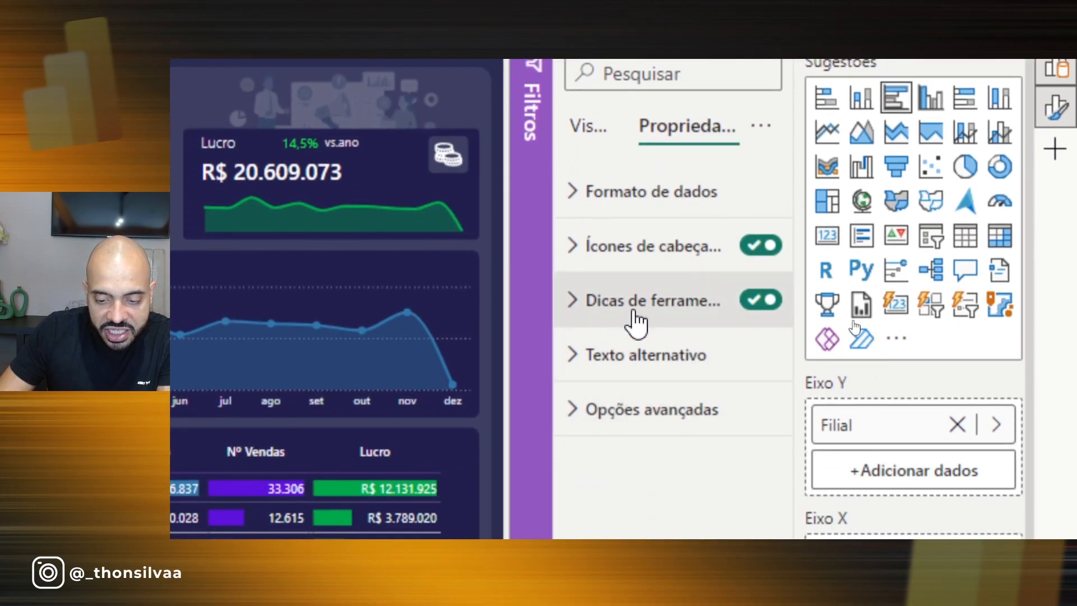
click(762, 306)
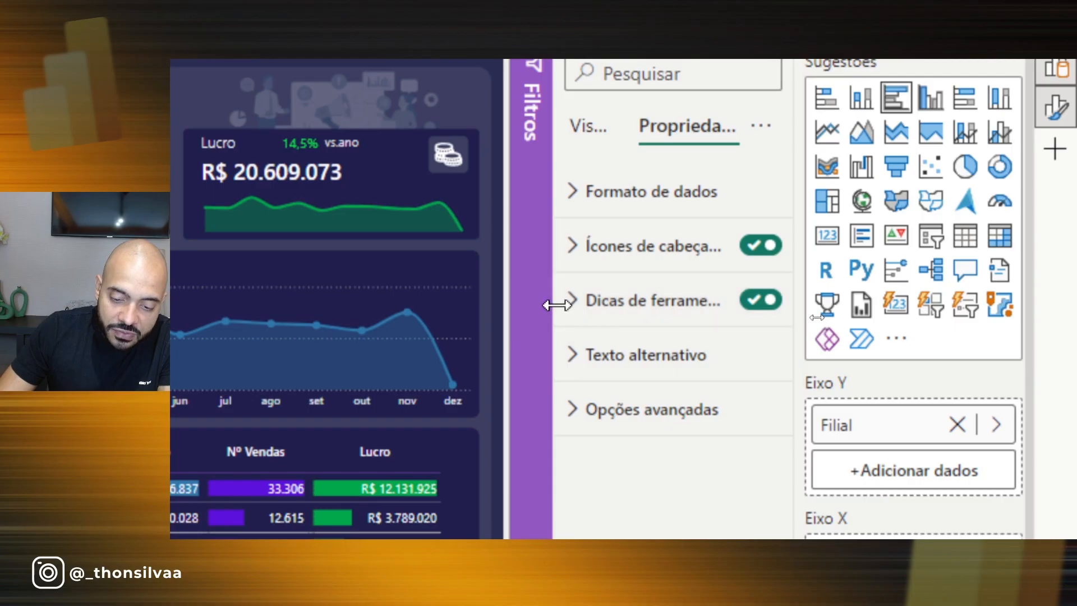
drag(545, 303, 474, 309)
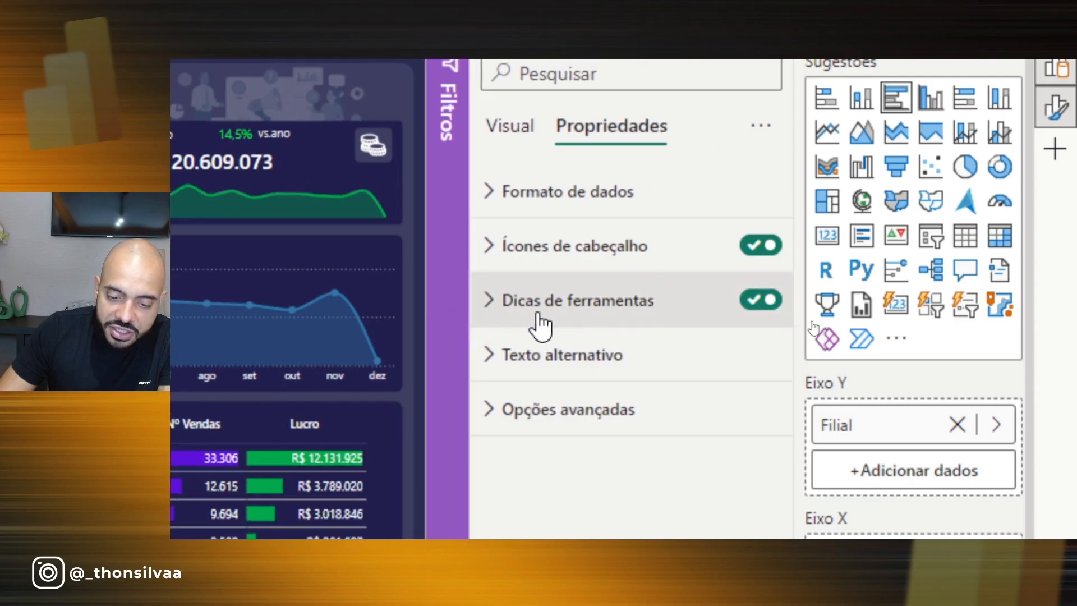
click(491, 304)
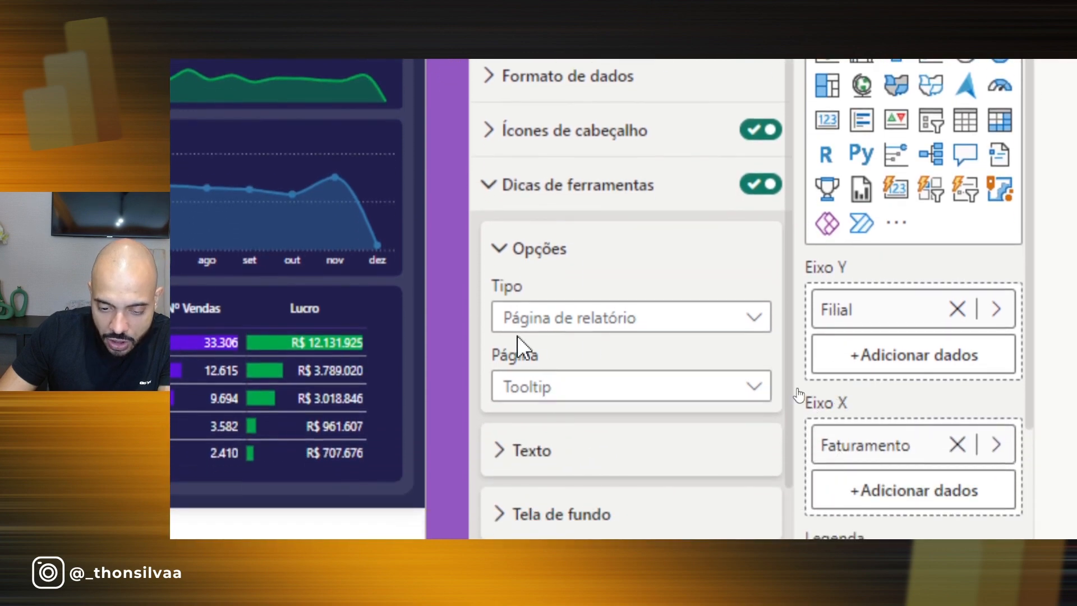
- Mark the Tipo option of the chart's tooltip settings with a red box and clear the annotation
key(ctrl+2)
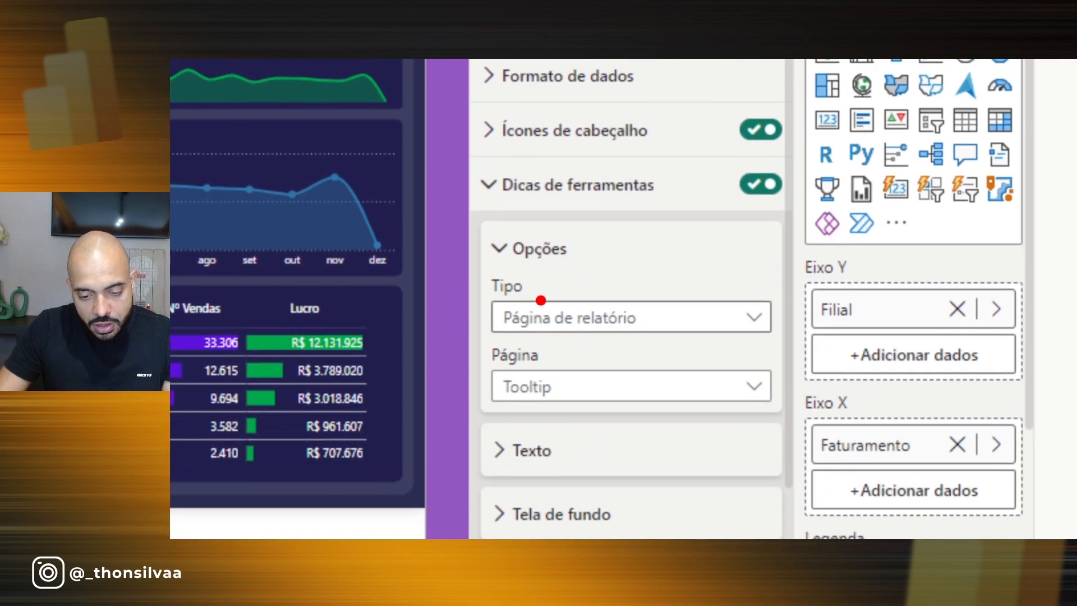
mouse_move(484, 269)
mouse_down()
mouse_move(670, 327)
mouse_move(766, 339)
mouse_up()
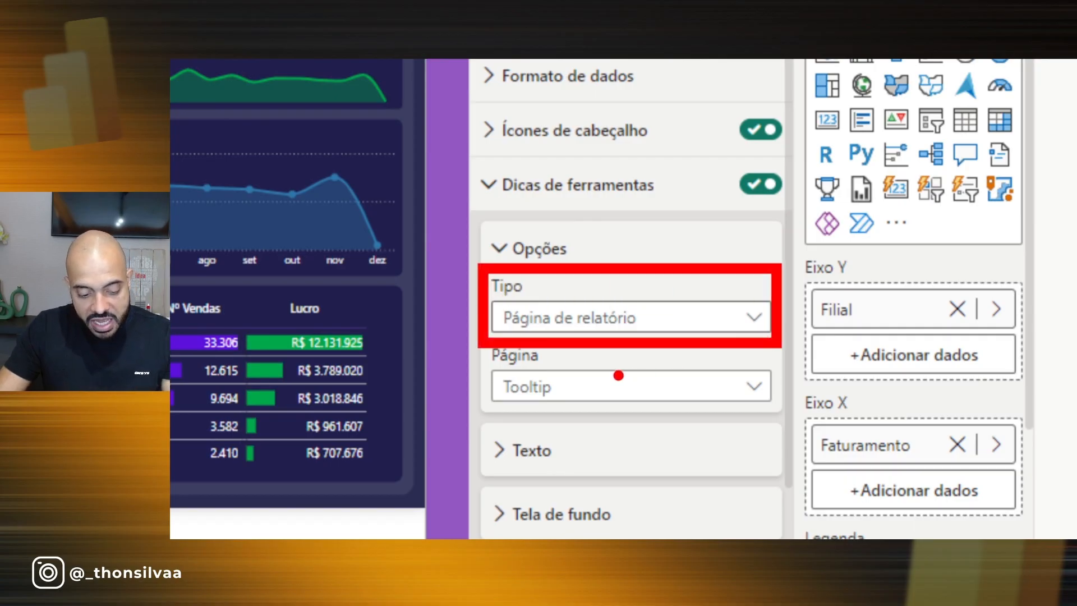
key(Escape)
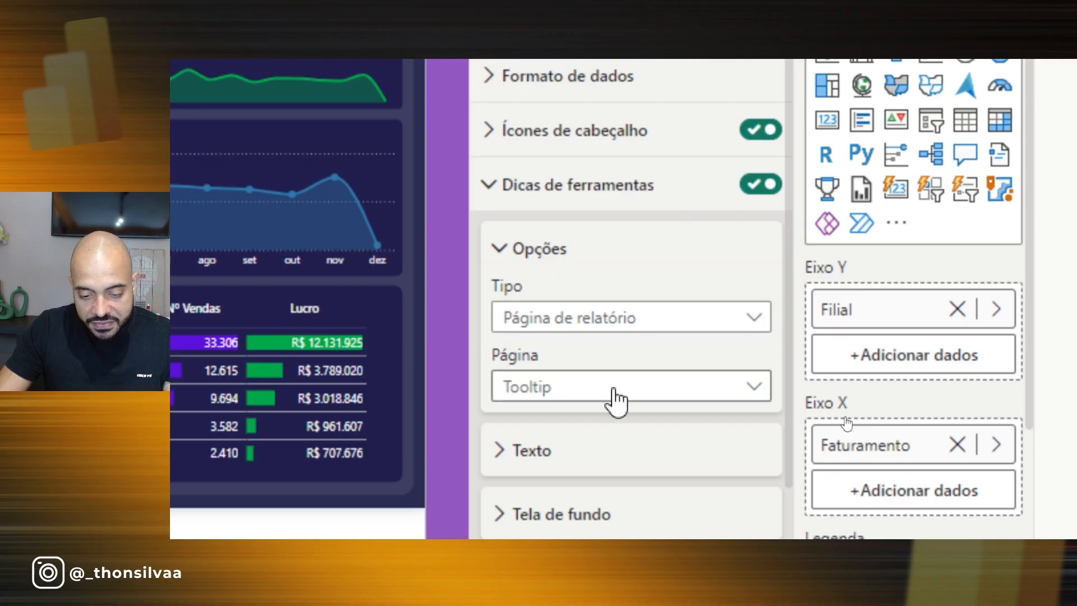
- Set the tooltip page of the Faturamento por Filial chart to Auto and preview the tooltip on the RS bar
click(615, 393)
click(534, 428)
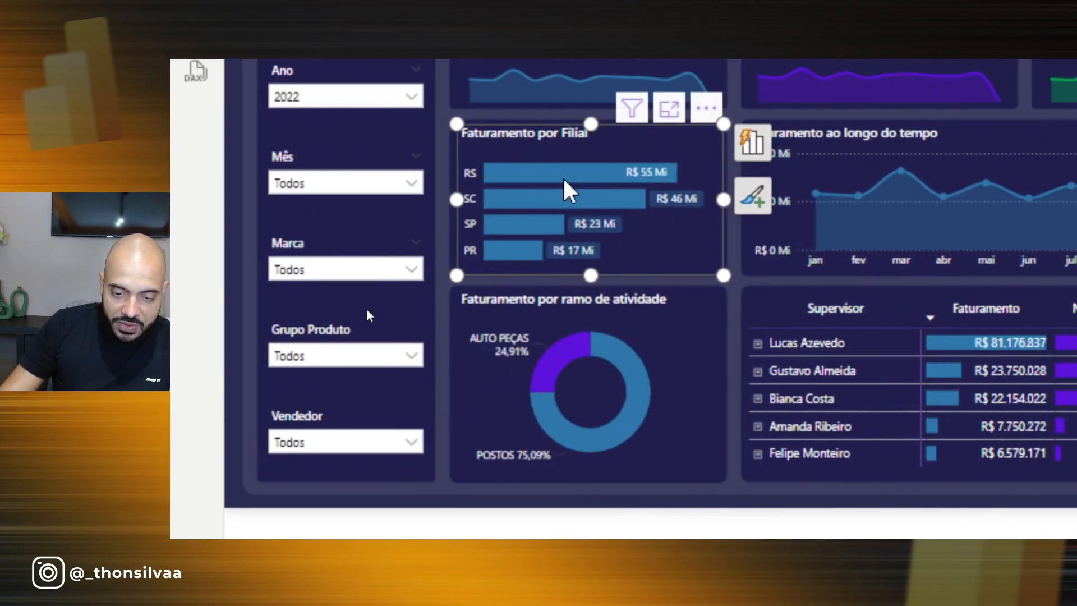
mouse_move(561, 174)
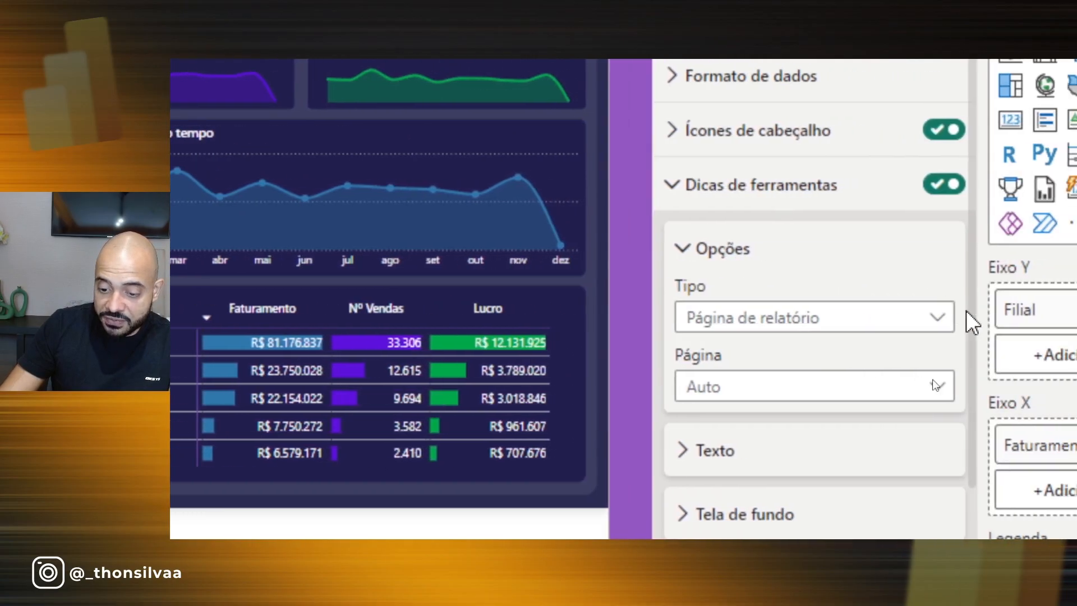
- Set the tooltip page of the Faturamento por Filial chart to Tooltip and preview it over the chart's bars
click(878, 399)
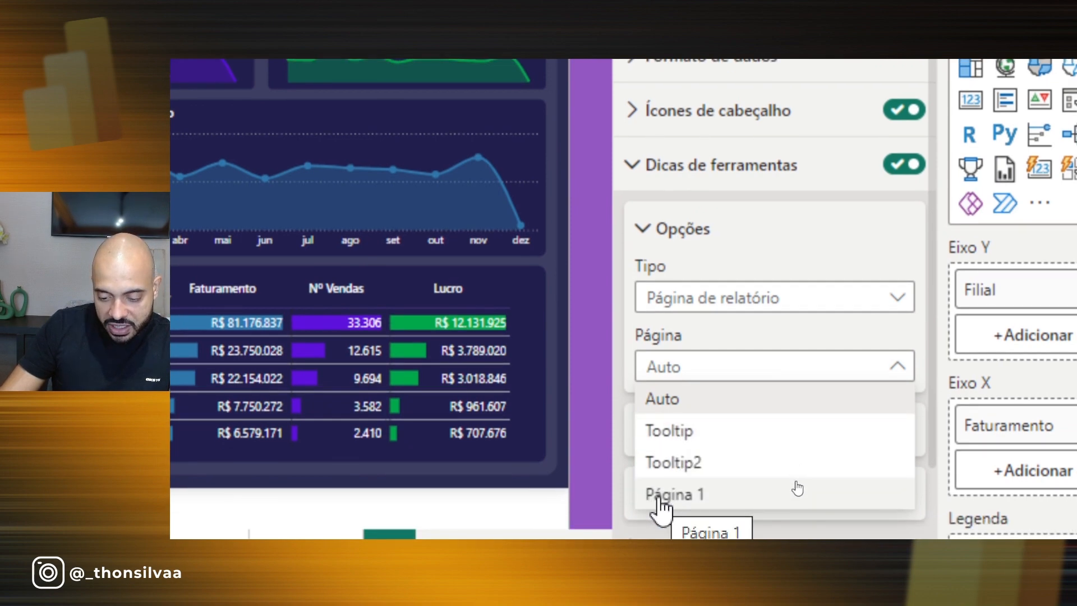
click(668, 431)
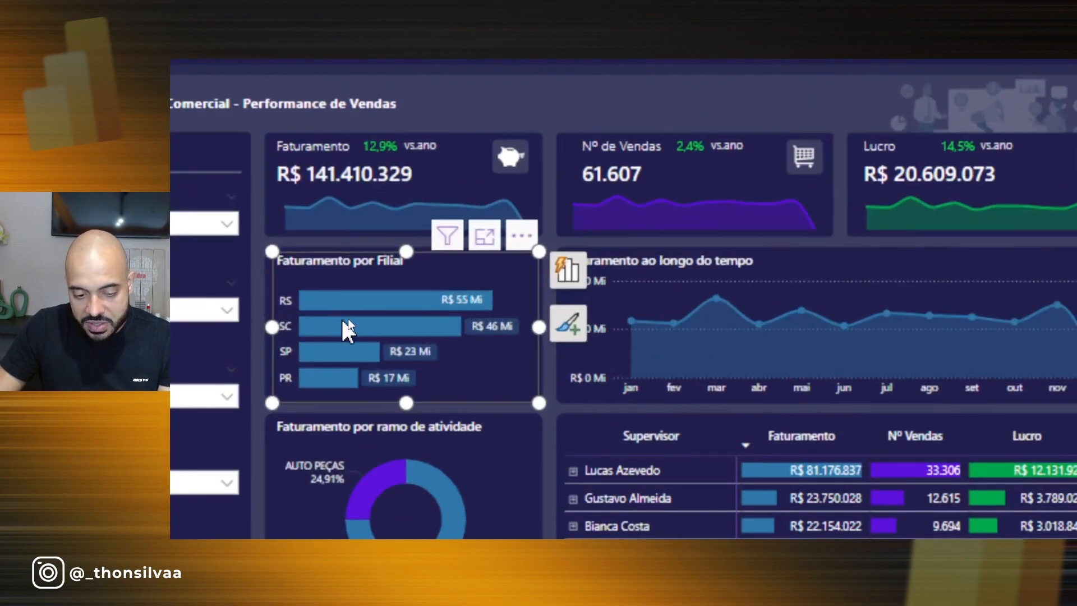
mouse_move(353, 317)
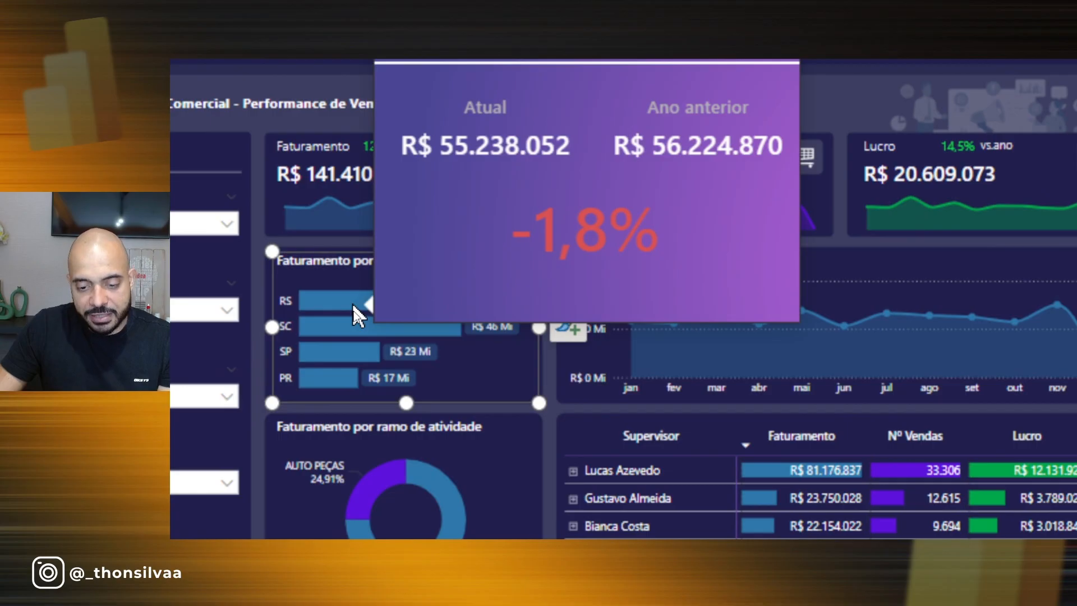
mouse_move(344, 357)
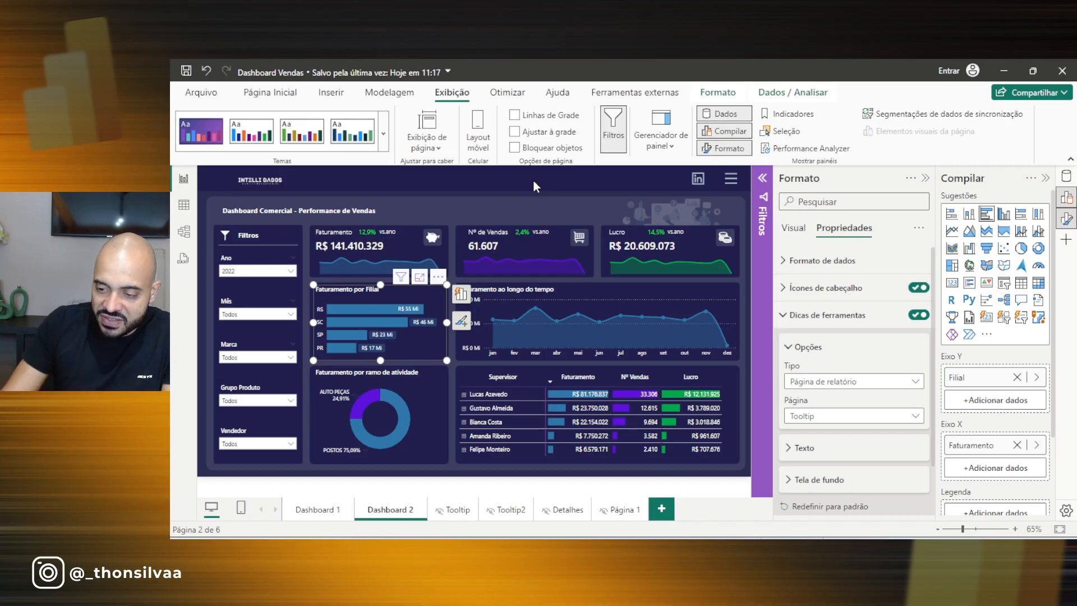
- Collapse the format pane and drill through from the first supervisor row of the table to the Detalhes page
click(925, 178)
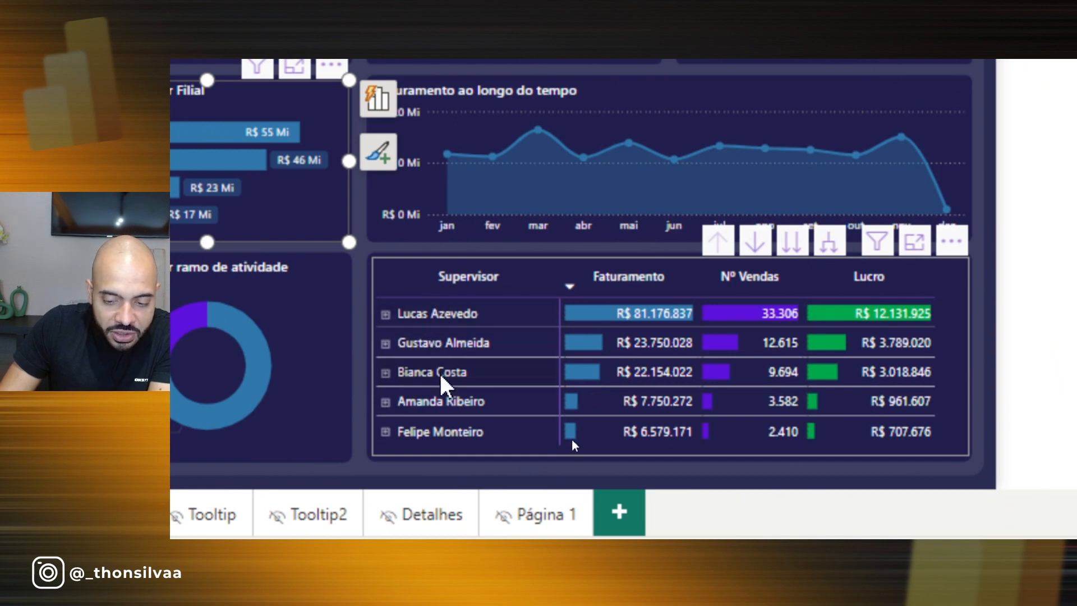
right_click(439, 316)
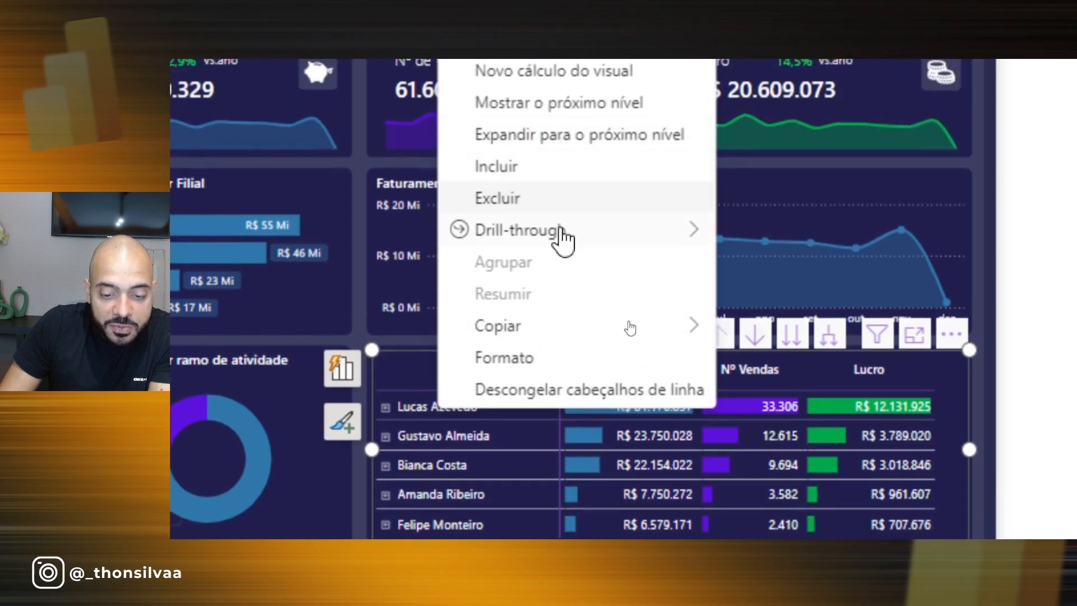
mouse_move(511, 146)
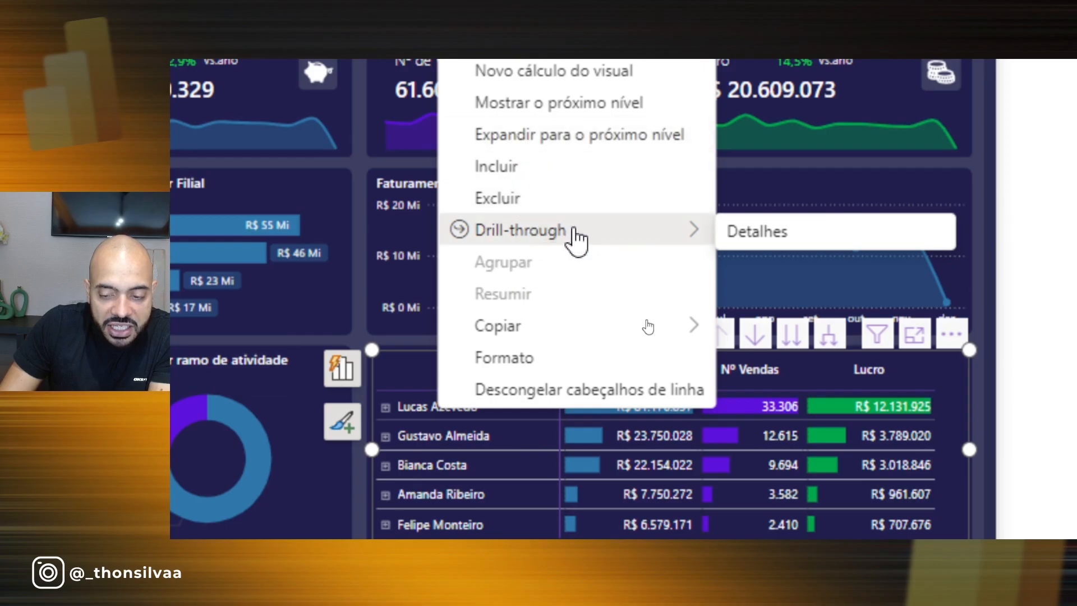
click(771, 240)
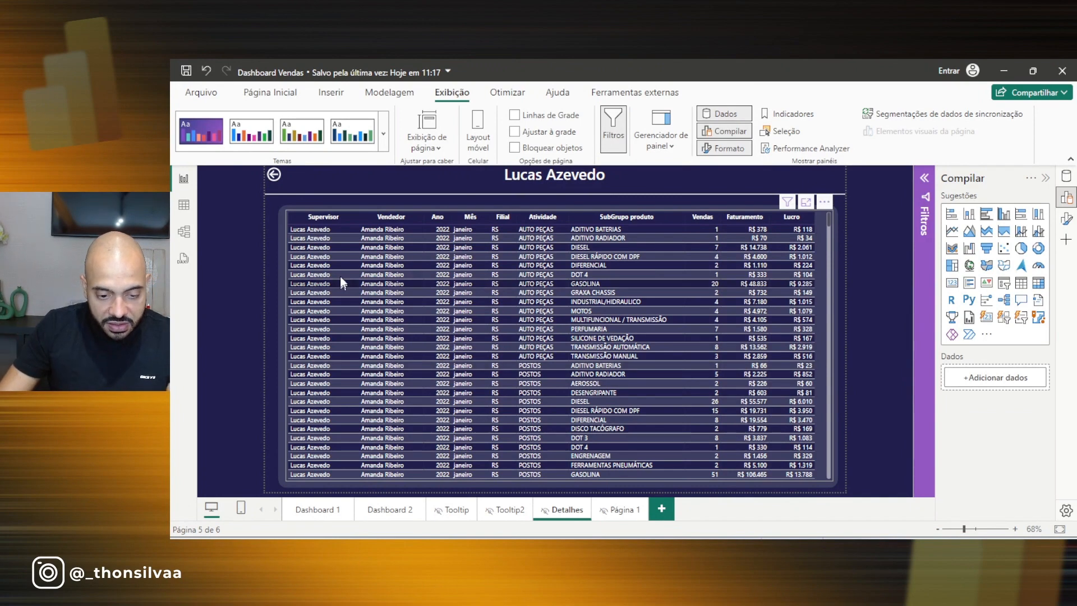
- Look through the rows of the Detalhes table, and view the table's additional options, including Exportar dados
scroll(314, 250, down, 10)
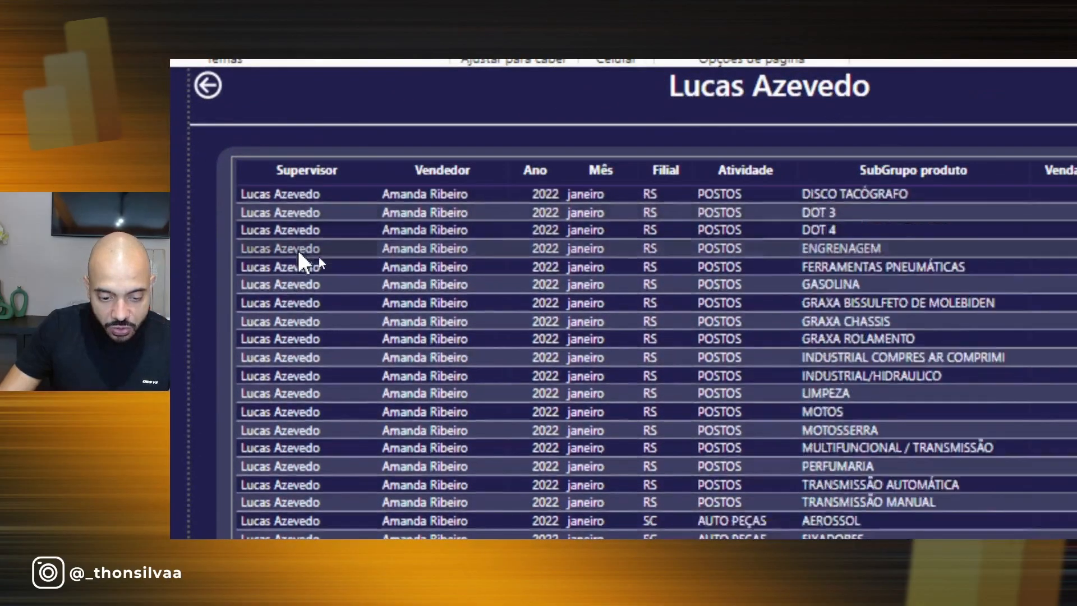
scroll(311, 262, down, 5)
scroll(312, 261, up, 15)
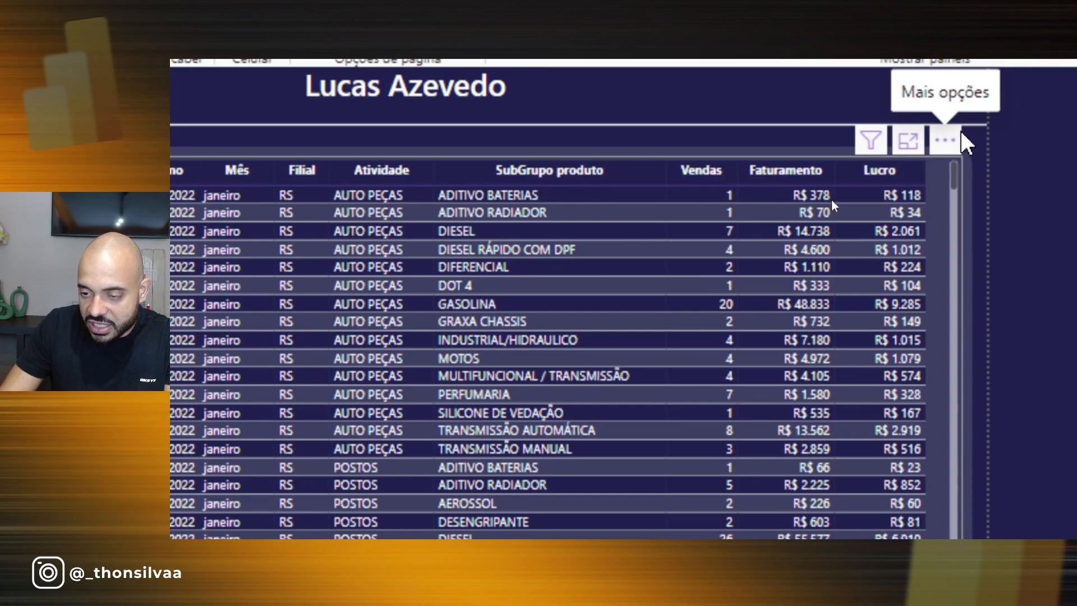
click(955, 141)
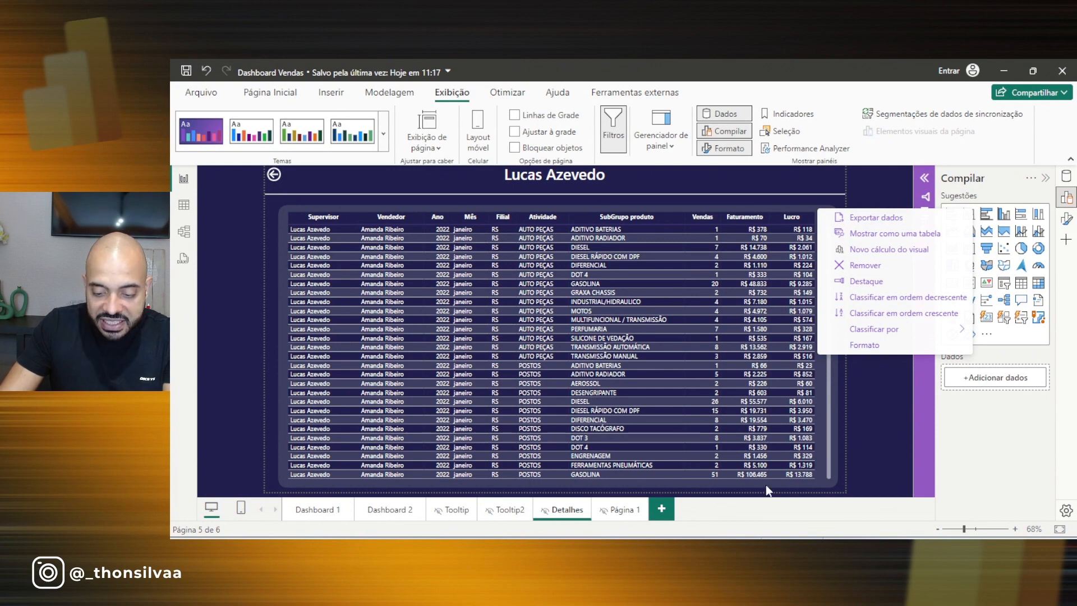
click(698, 514)
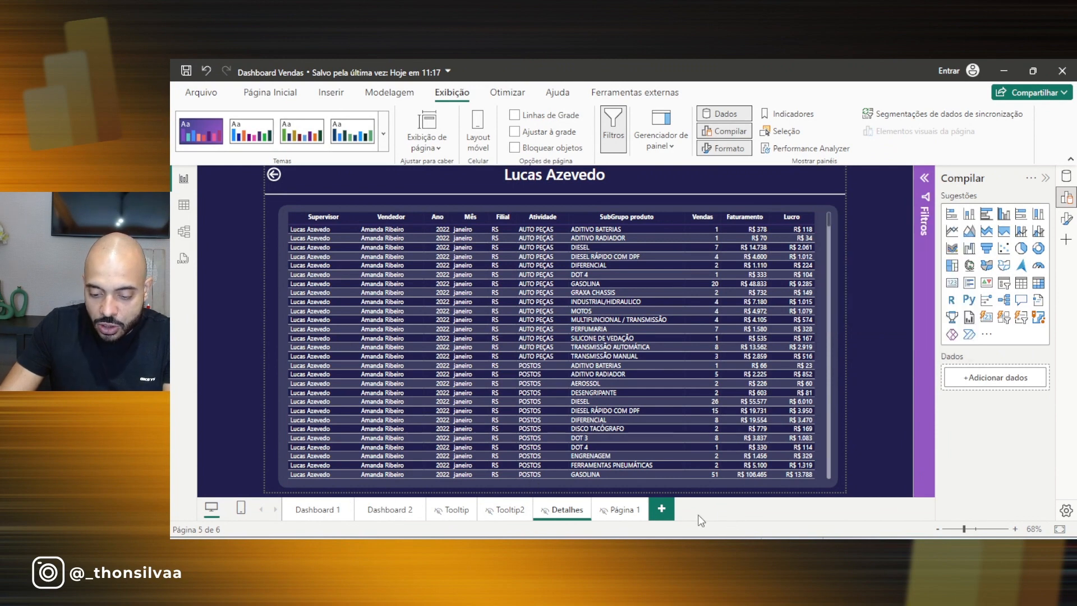
- Add a new report page and set its page type to Detalhamento
click(666, 517)
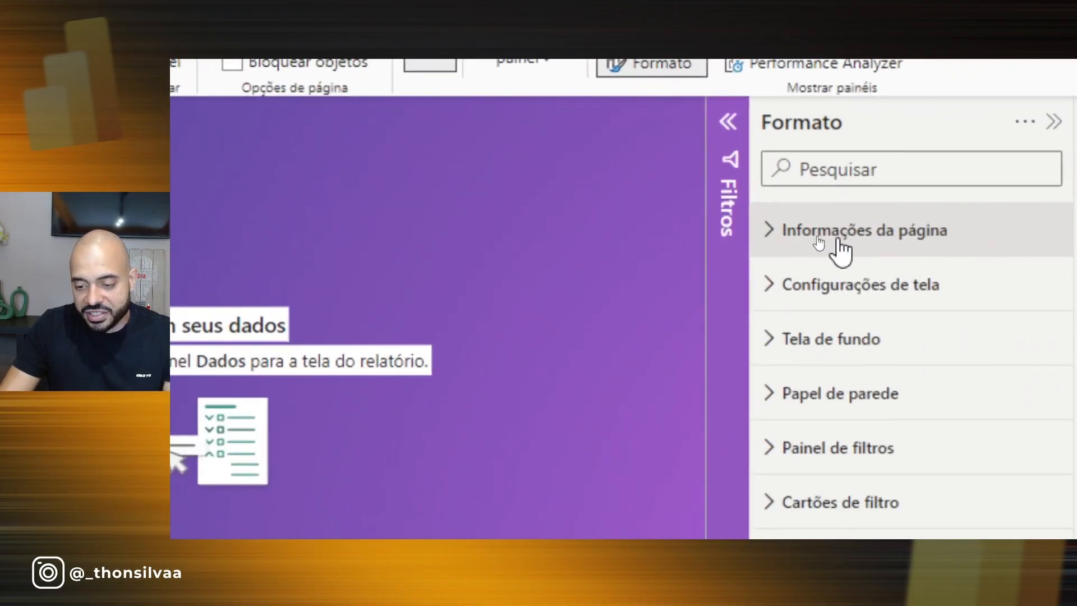
click(840, 248)
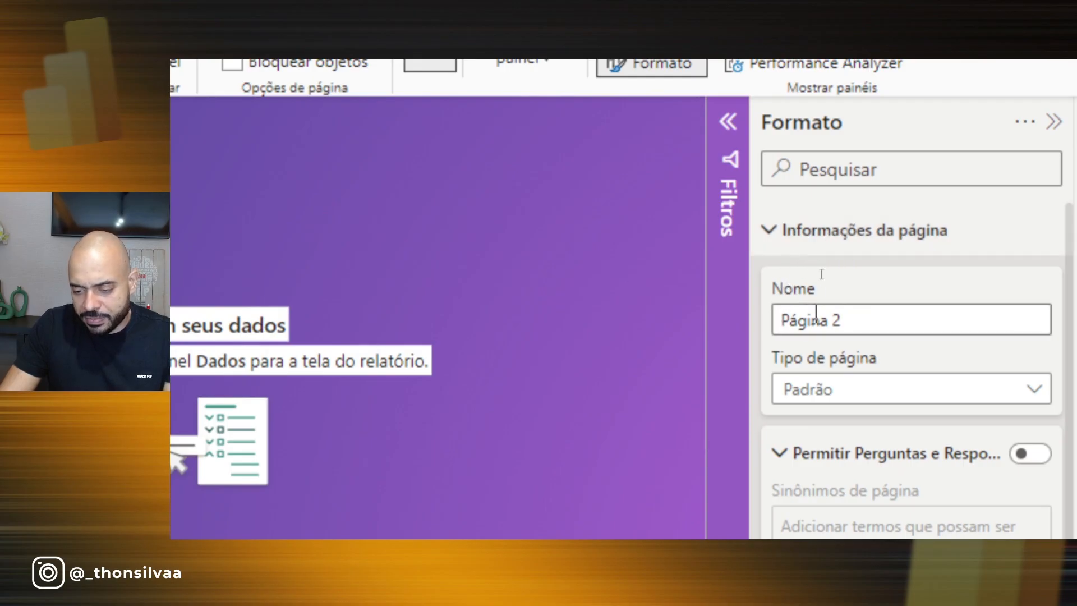
drag(840, 319, 739, 317)
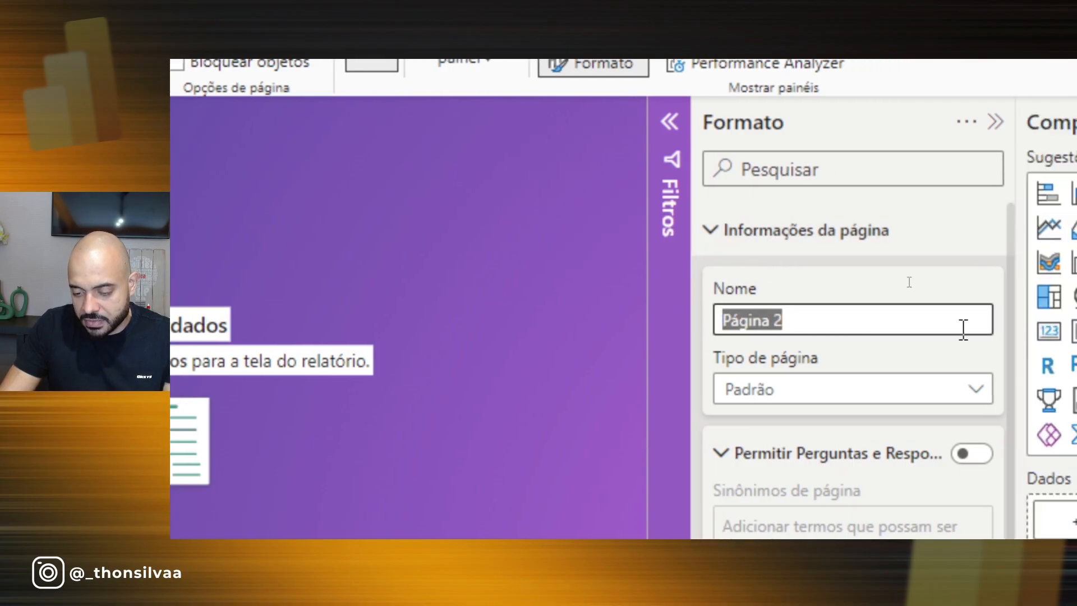
click(963, 330)
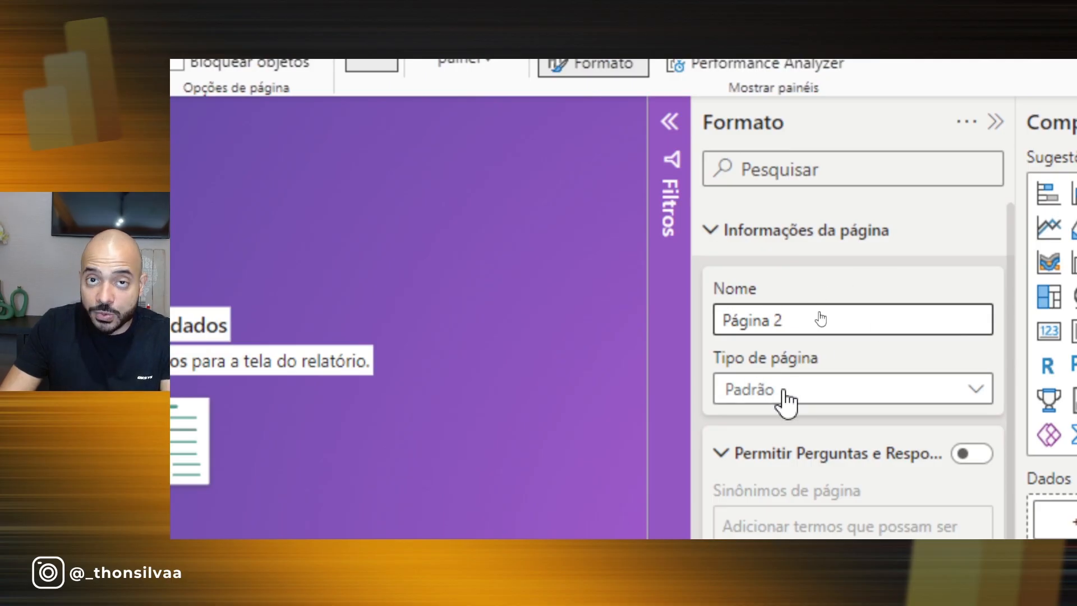
click(937, 396)
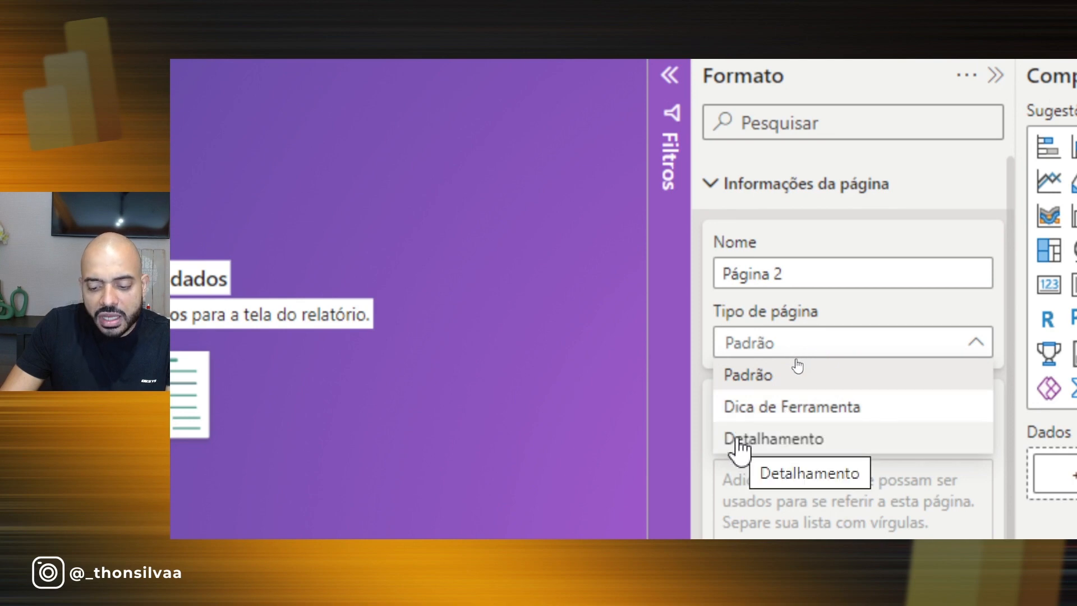
click(782, 444)
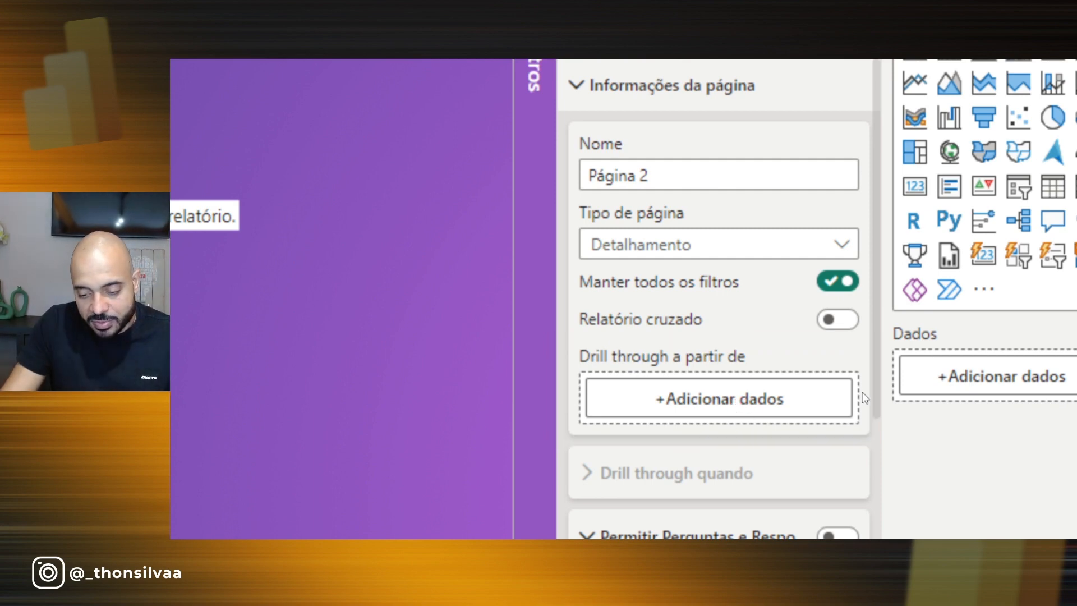
- Add the Supervisor field from the Vendas table as the drill-through field of Página 2
click(737, 409)
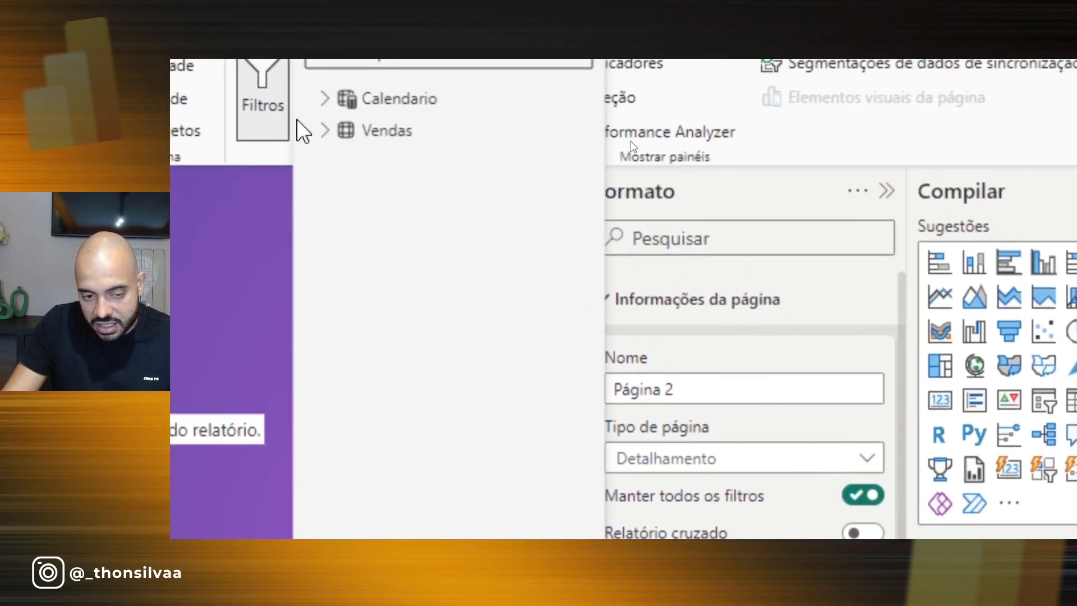
click(340, 169)
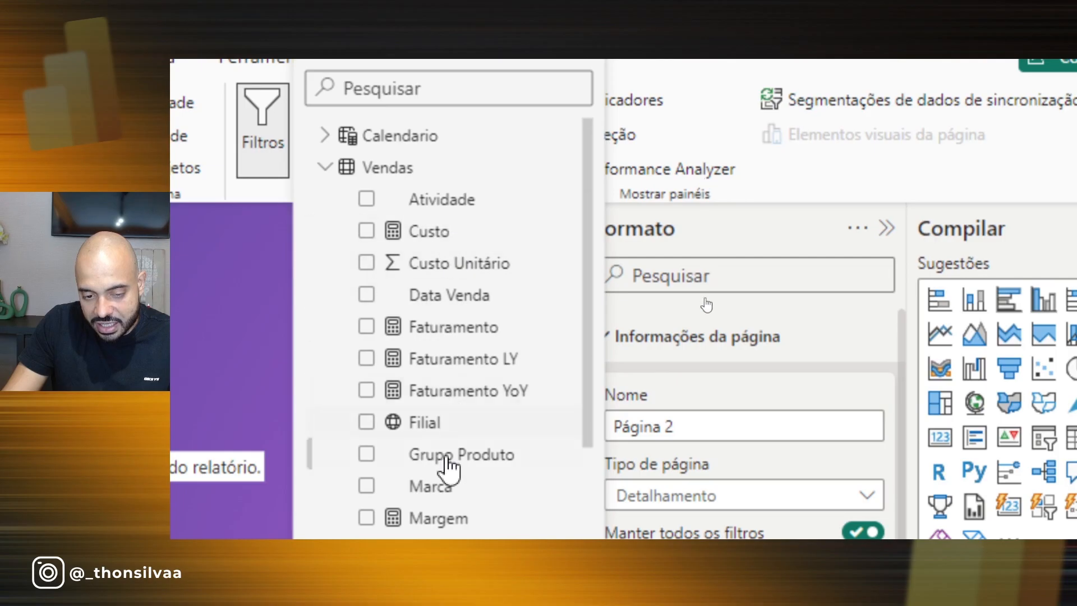
scroll(441, 488, down, 1)
scroll(442, 298, down, 5)
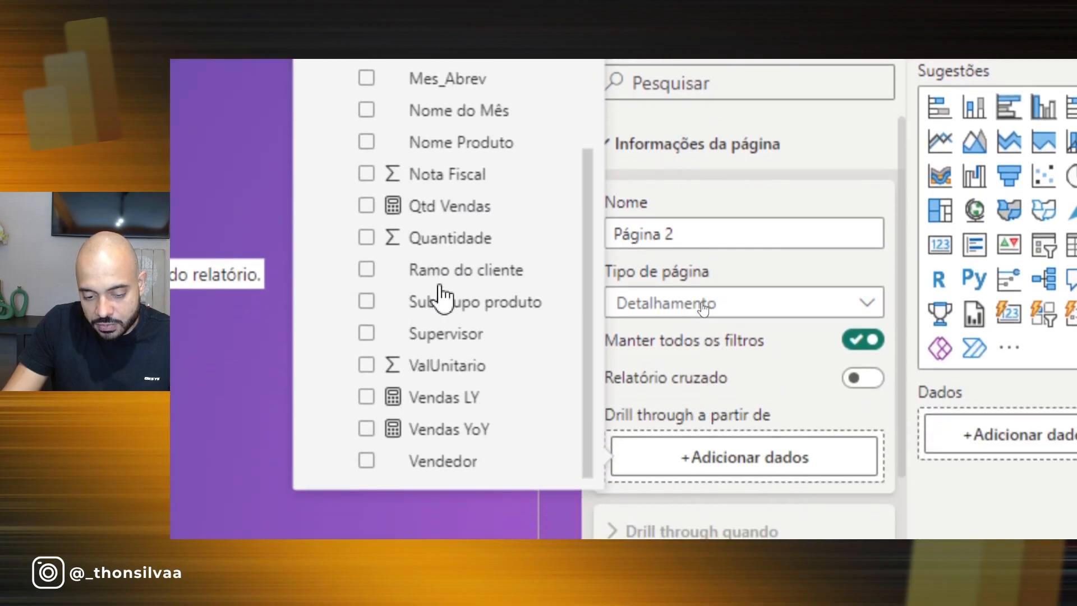
click(474, 337)
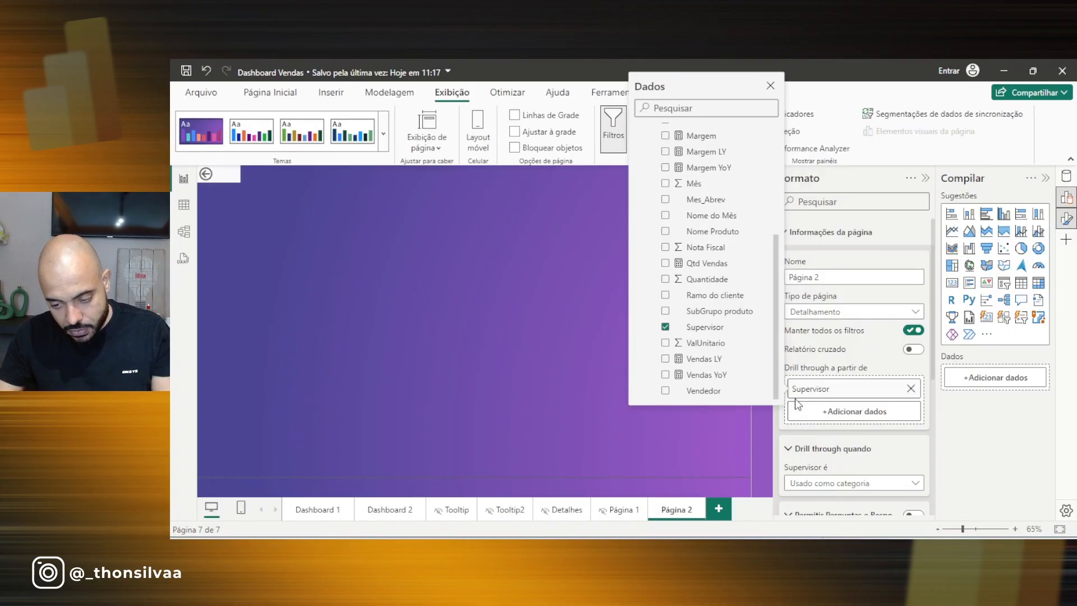
click(515, 393)
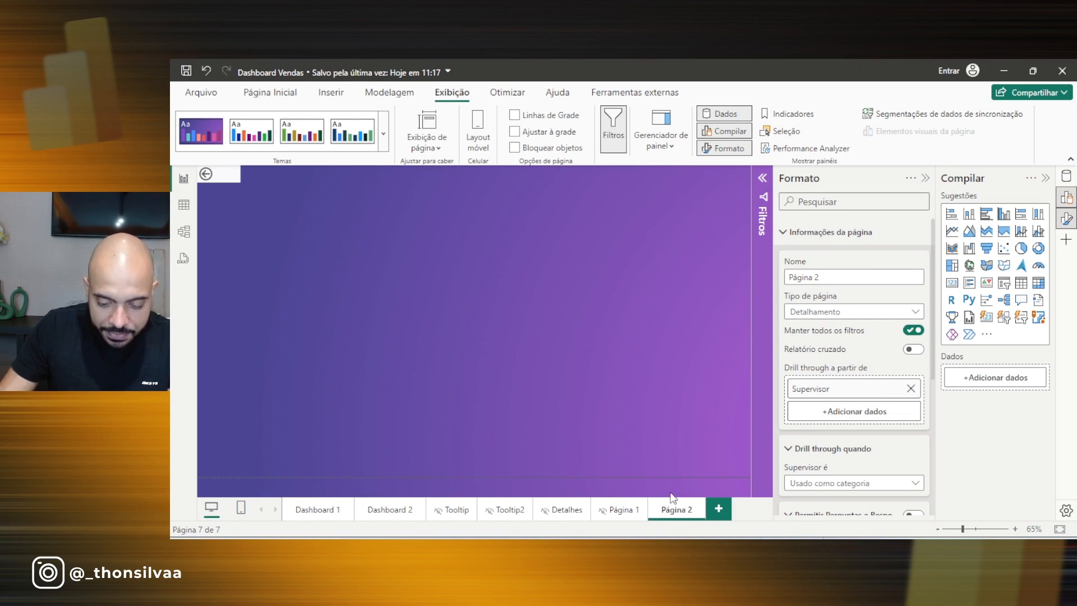
- View the Detalhes page's drill-through settings, and check the drill-through targets offered for the first supervisor row on Dashboard 2
click(570, 513)
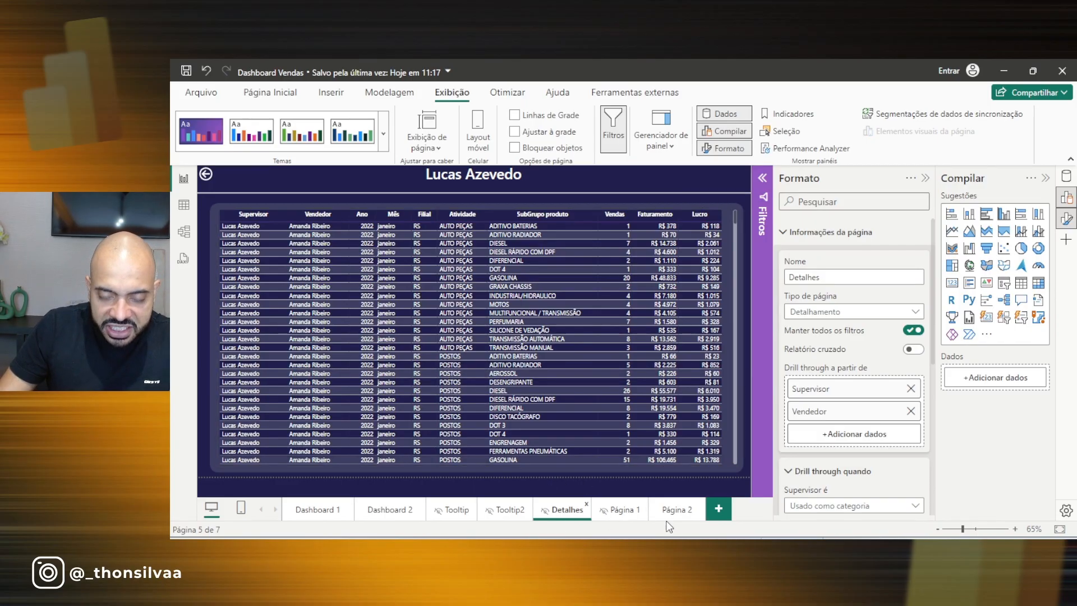
click(387, 510)
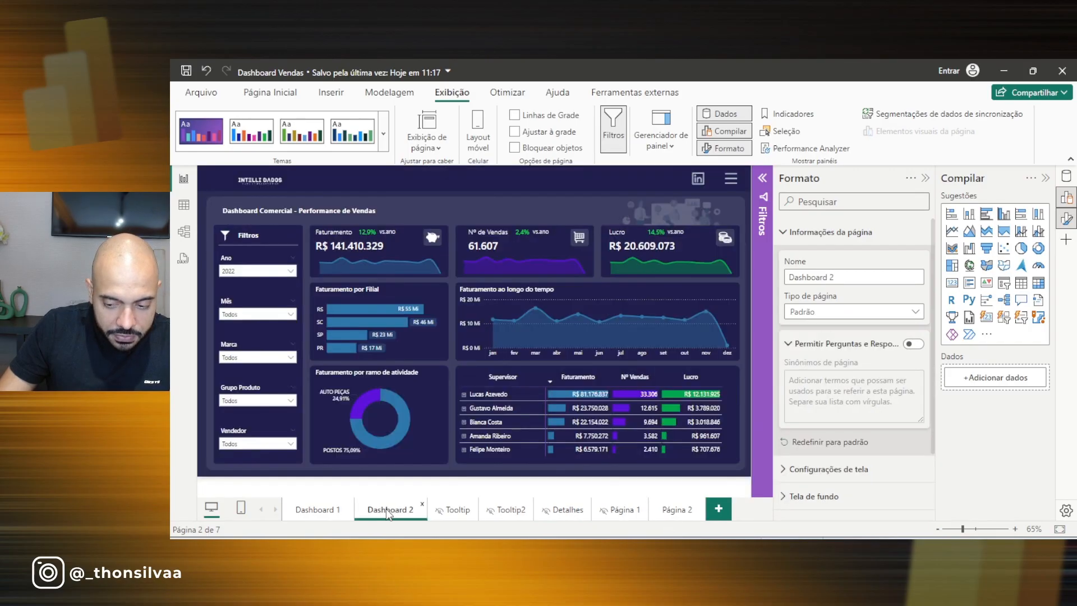
click(584, 369)
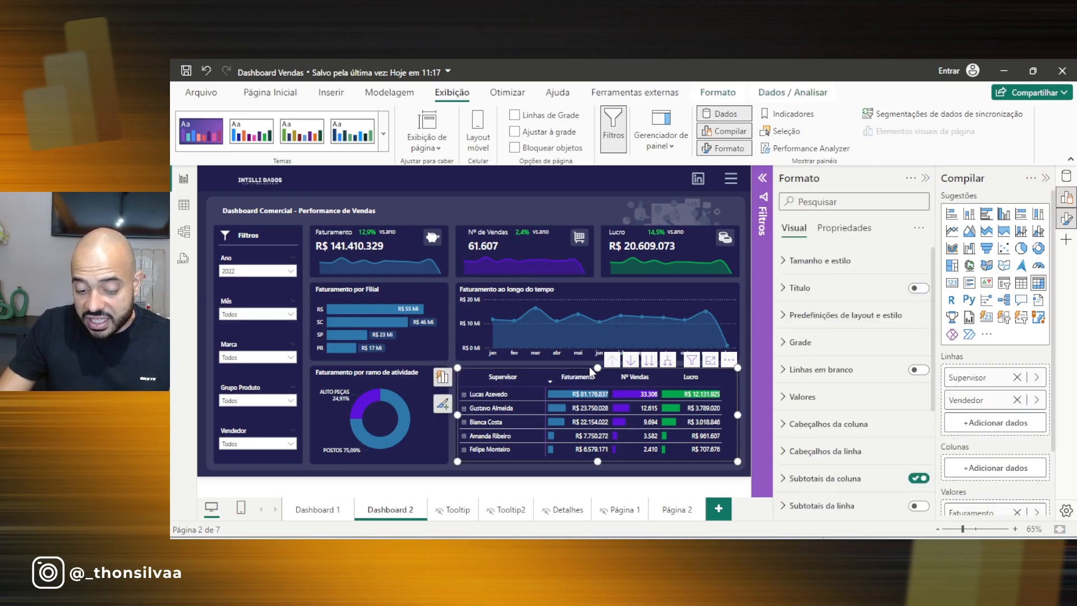
mouse_move(602, 348)
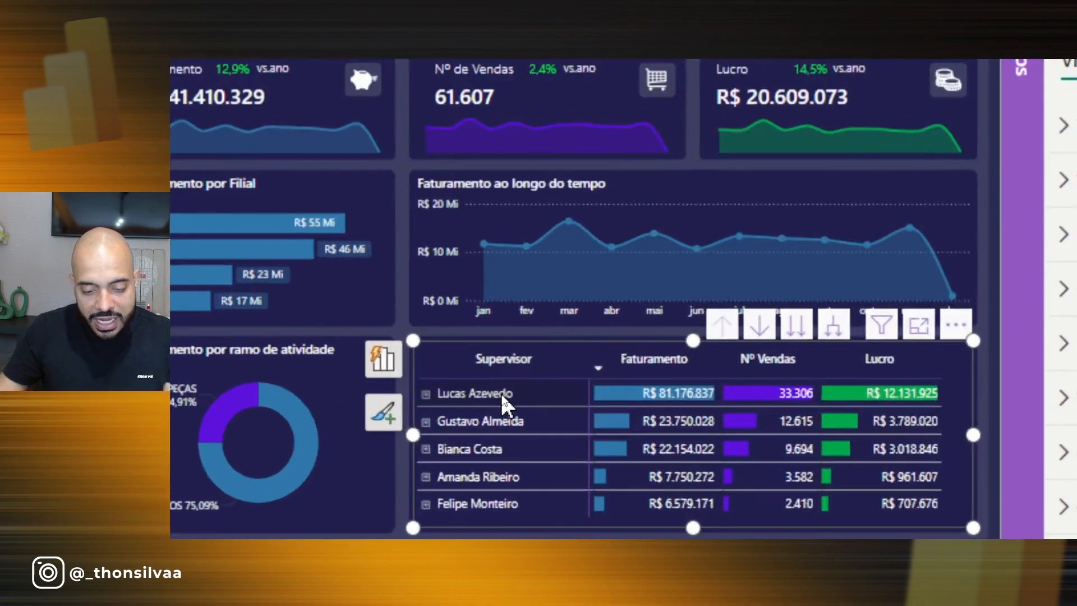
right_click(502, 402)
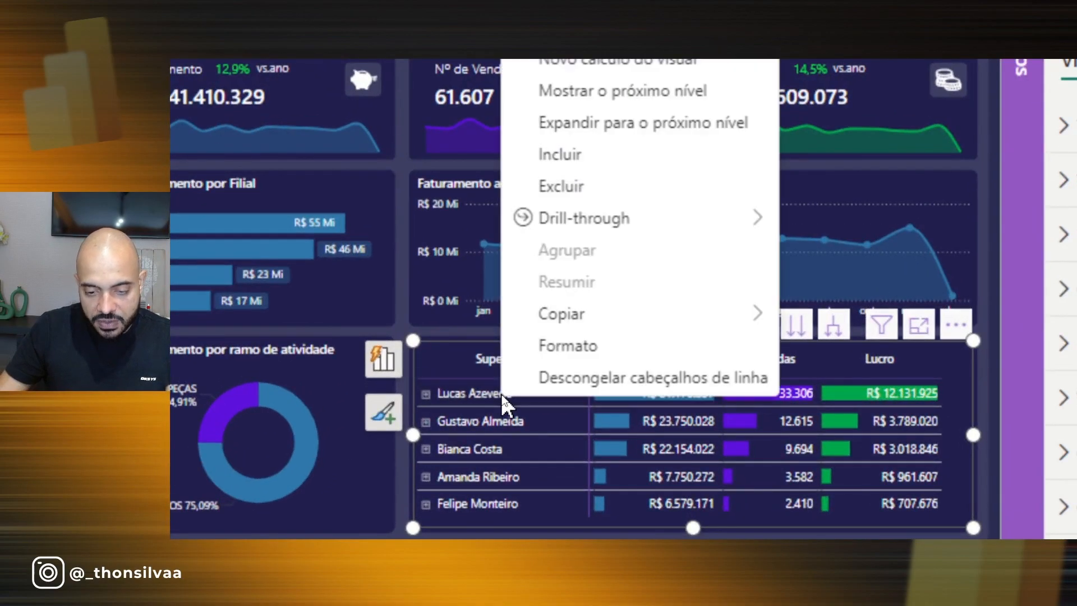
mouse_move(589, 222)
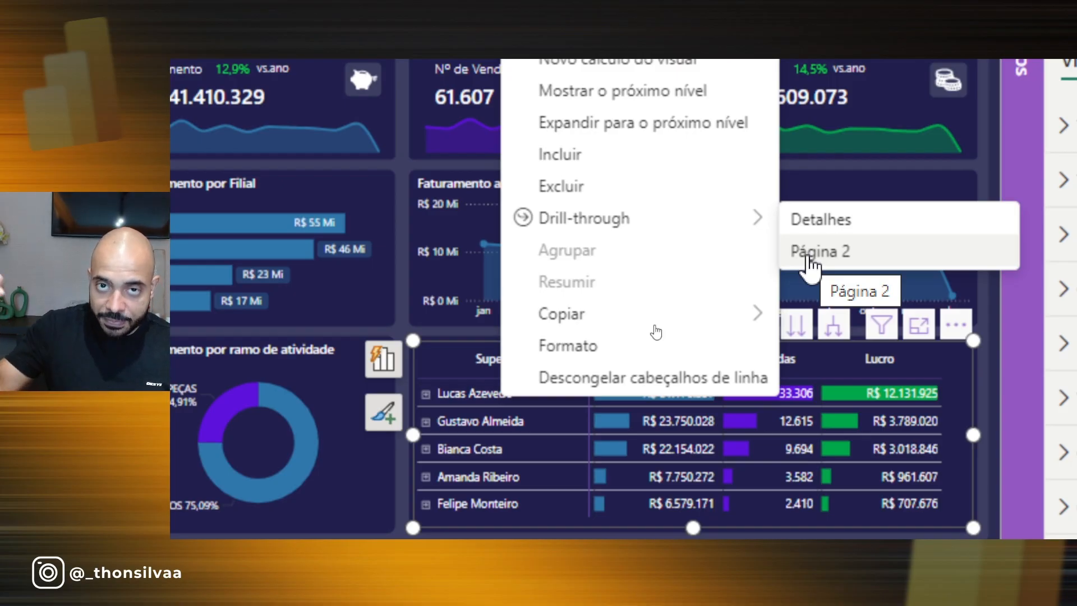
key(Escape)
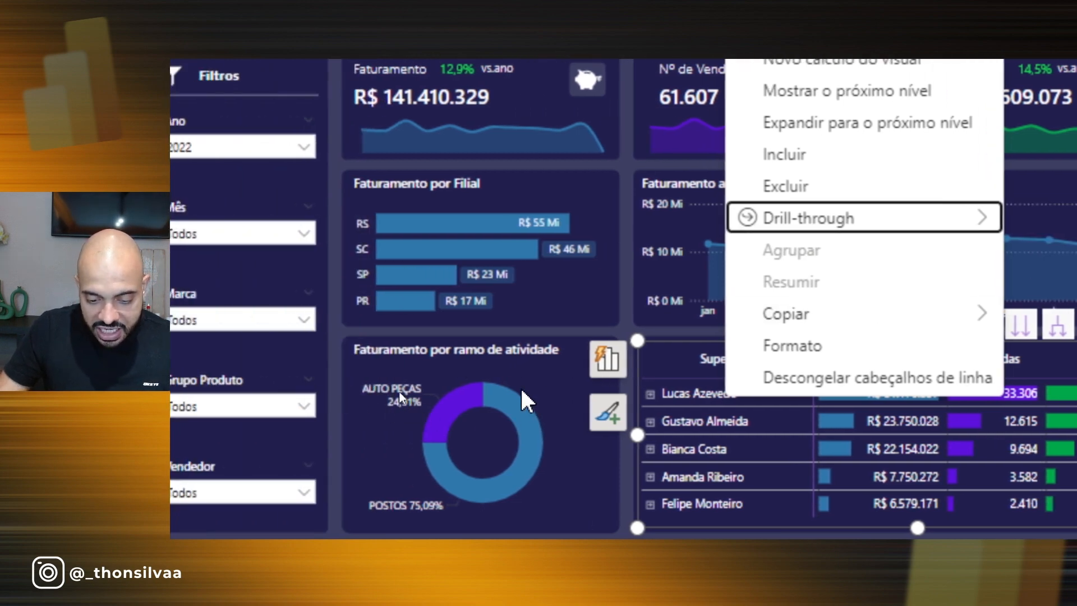
- Select the POSTOS slice of the Faturamento por ramo de atividade chart and check whether its options include drill-through
click(523, 401)
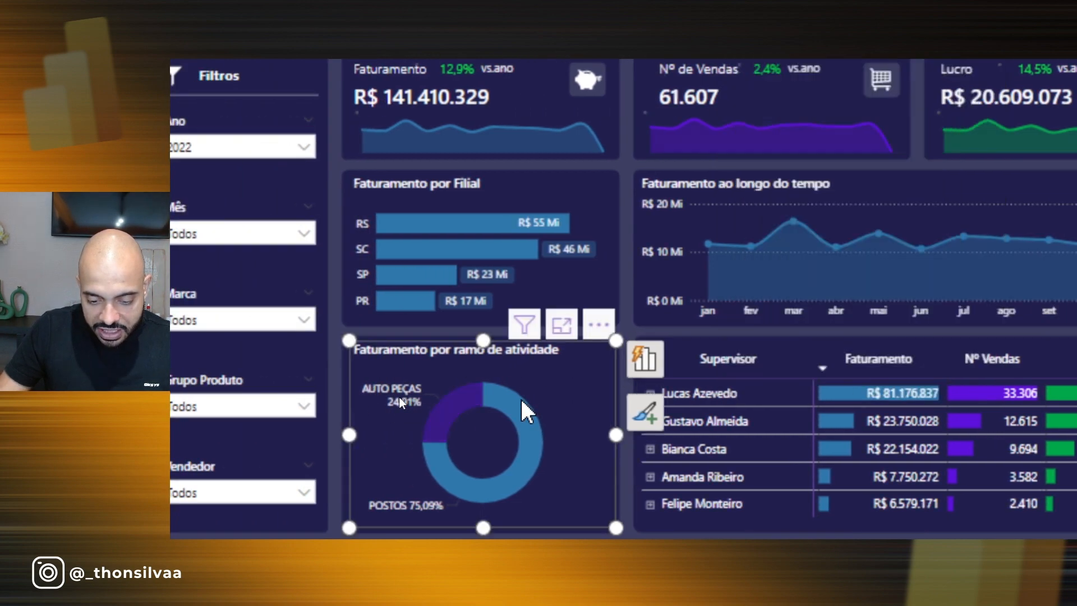
right_click(523, 402)
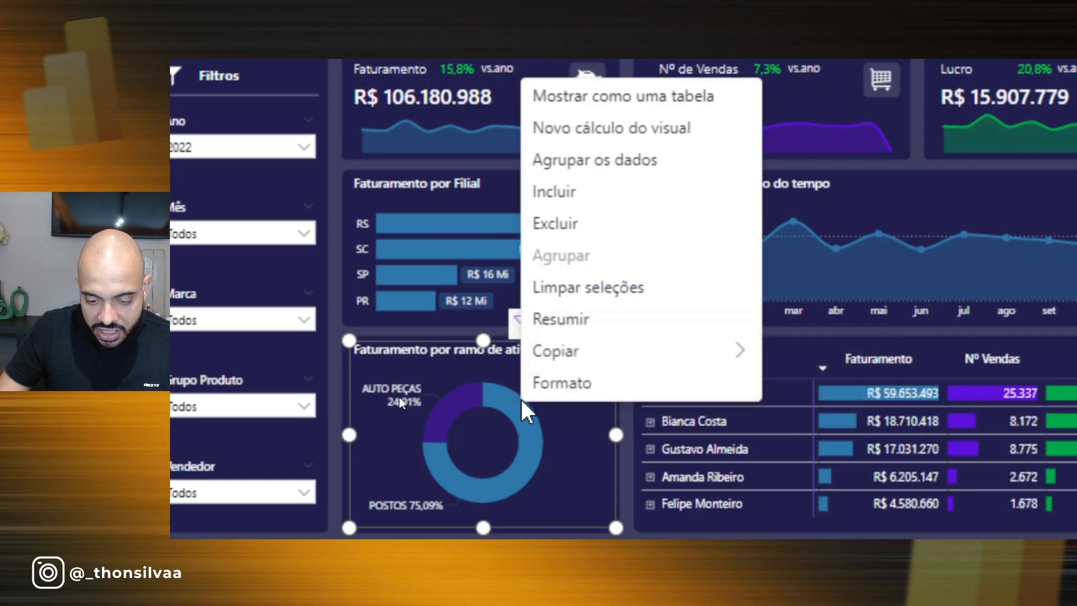
mouse_move(561, 365)
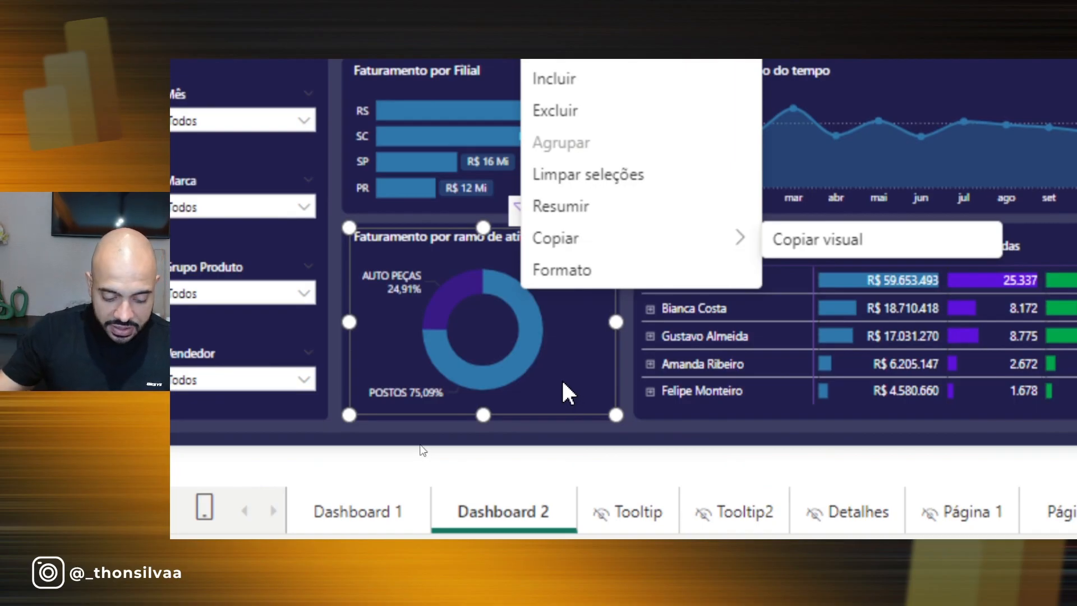
key(Escape)
key(Escape)
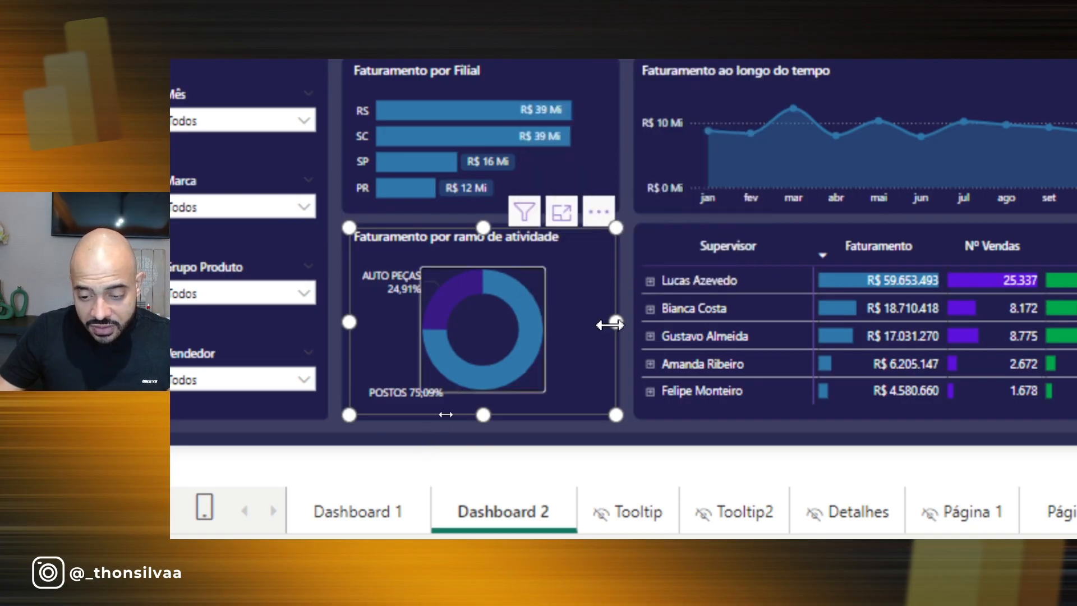
key(Escape)
- Drill through from the first supervisor row of the Dashboard 2 table to the Detalhes page
right_click(707, 314)
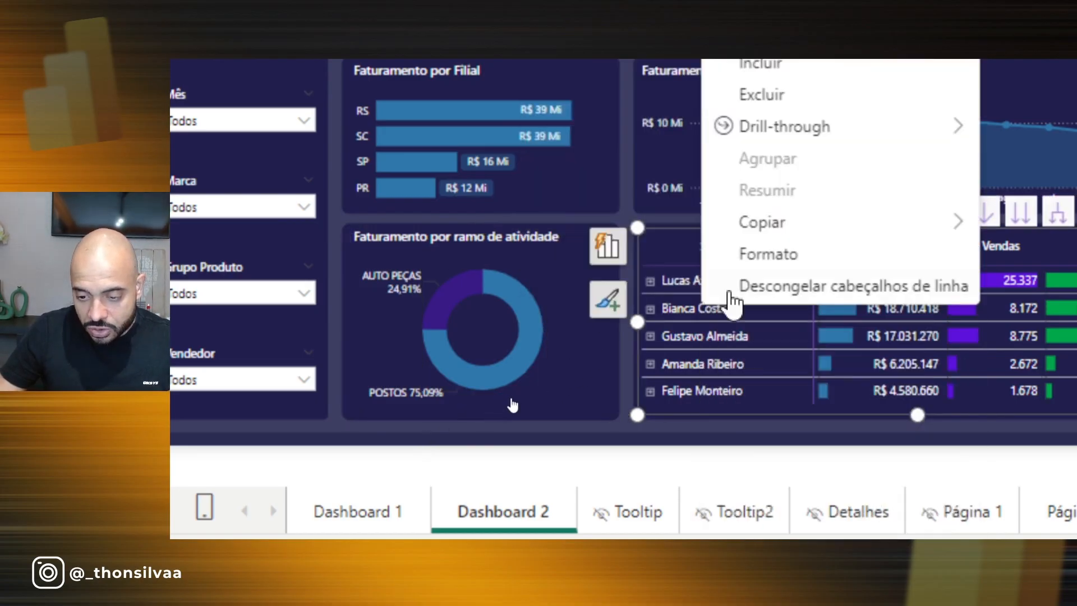
mouse_move(811, 135)
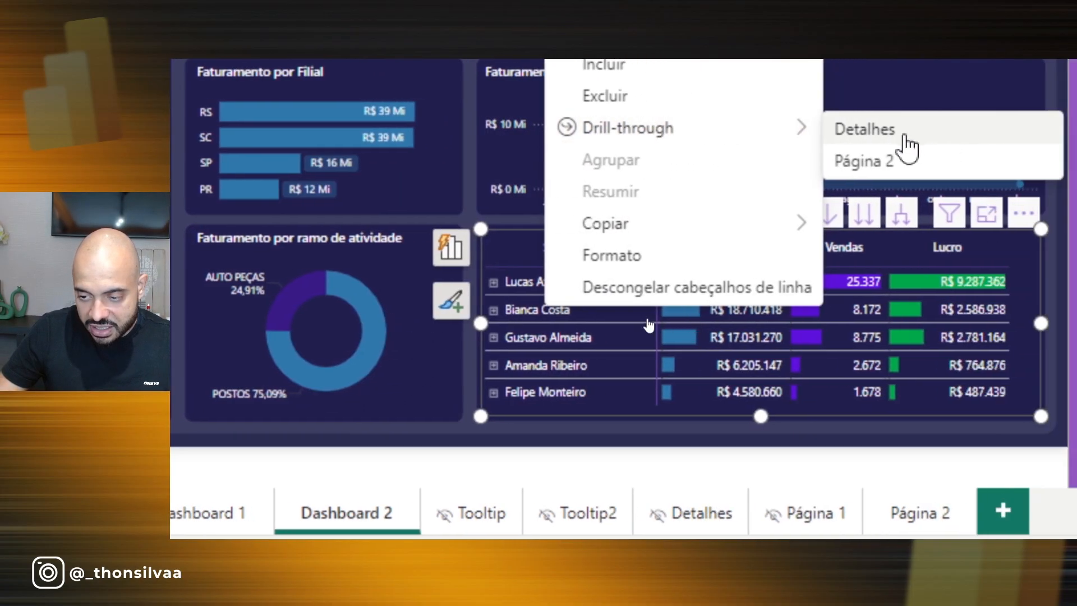
click(1010, 130)
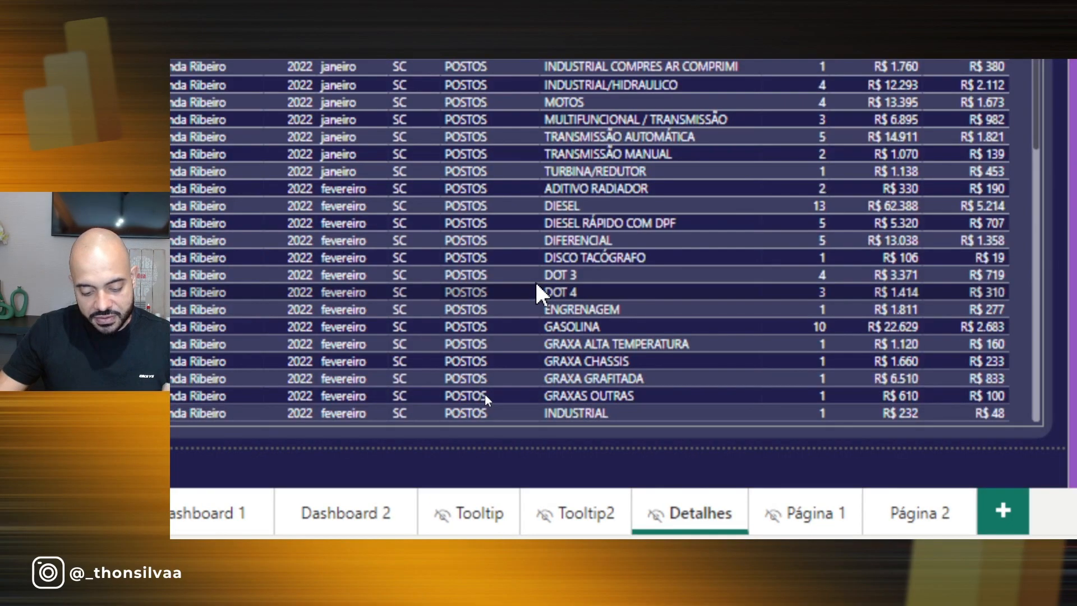